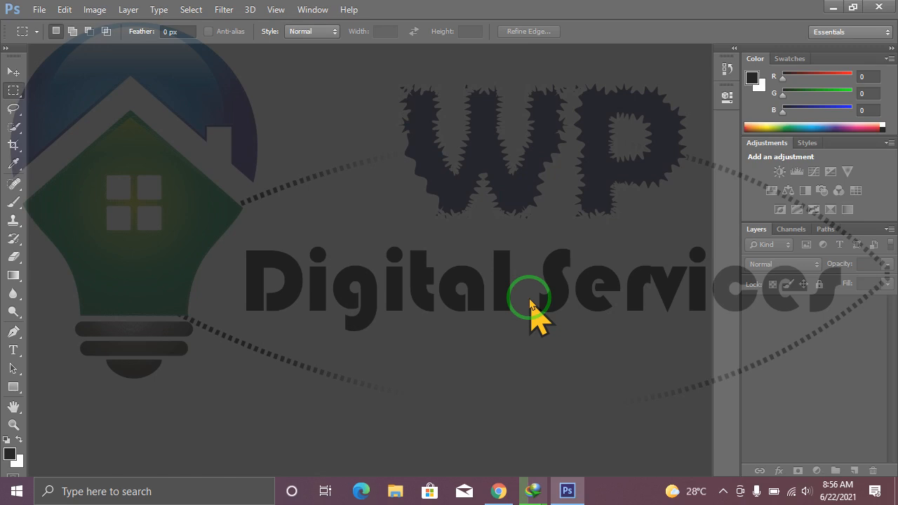
click(723, 491)
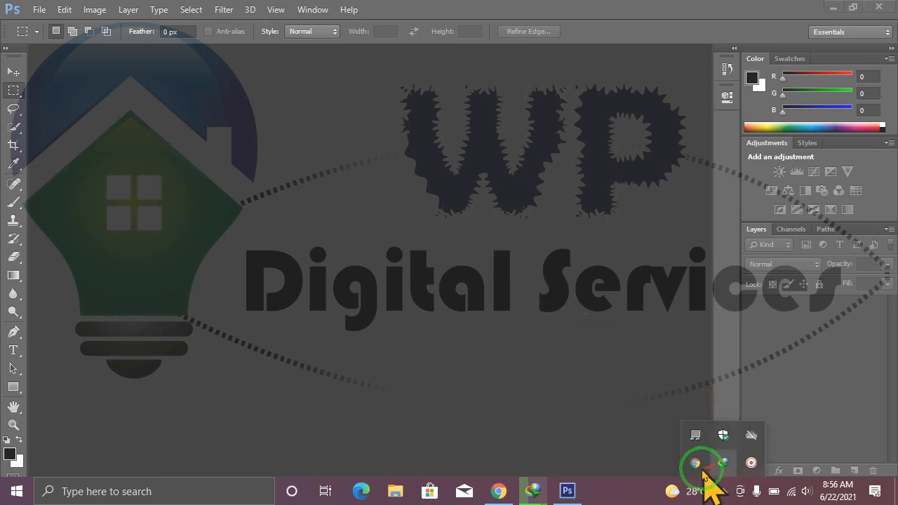
click(752, 462)
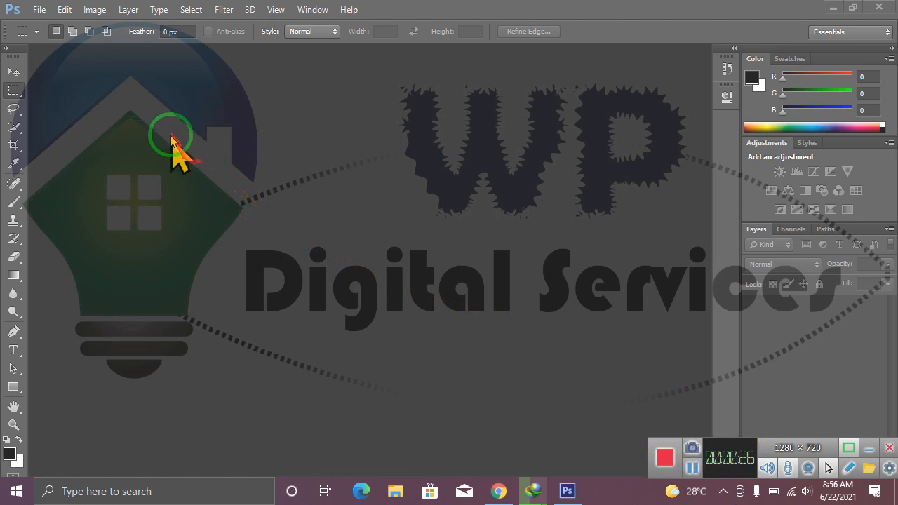
click(869, 450)
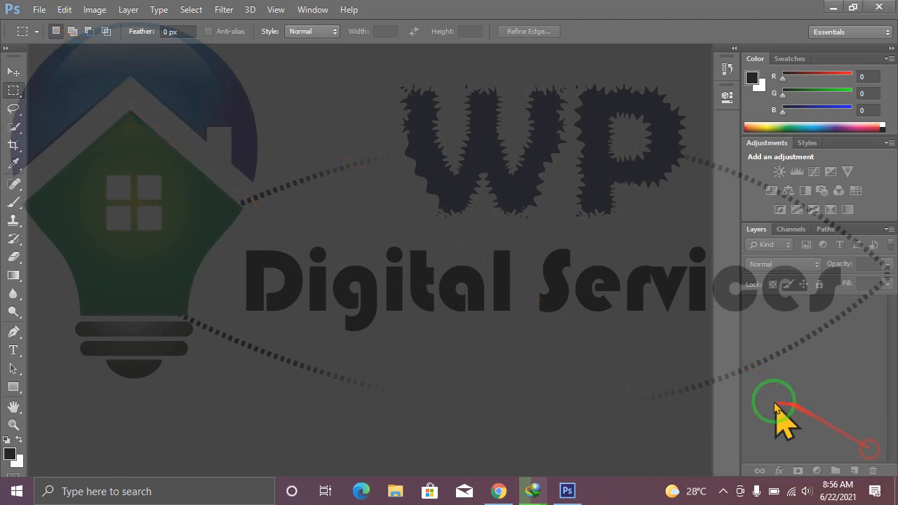
Open the autumn lake picture named image from the PICS folder on the Desktop.
click(40, 9)
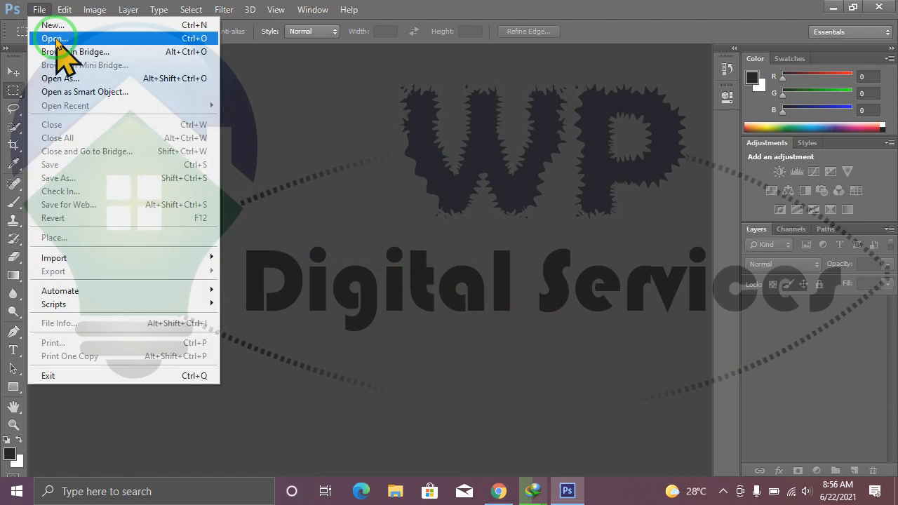
click(56, 40)
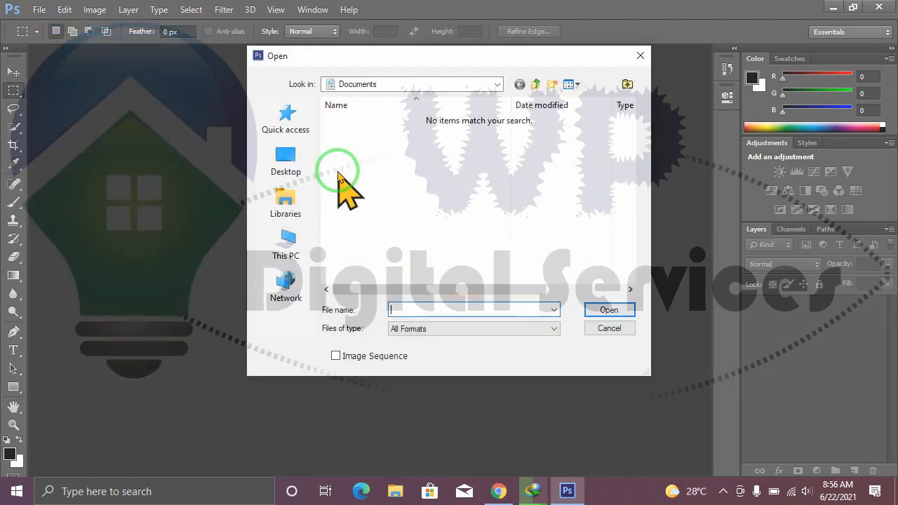
drag(425, 56, 362, 81)
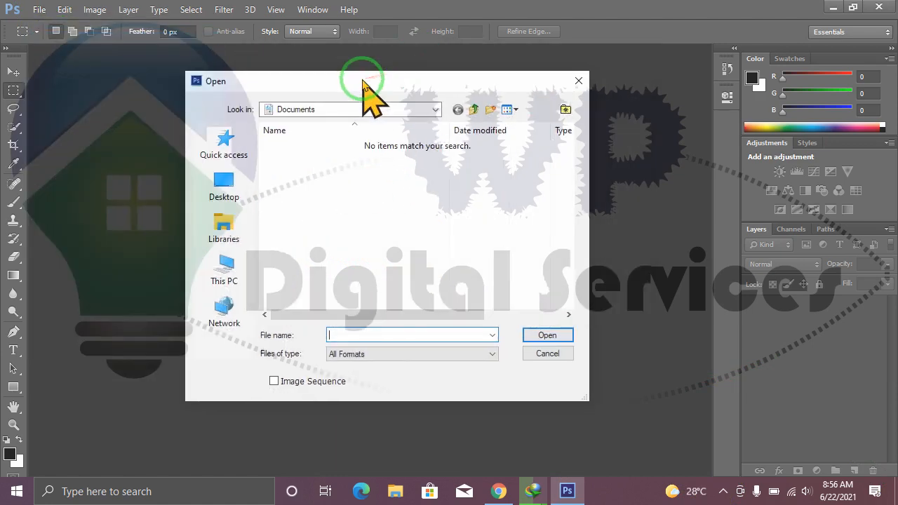
click(224, 188)
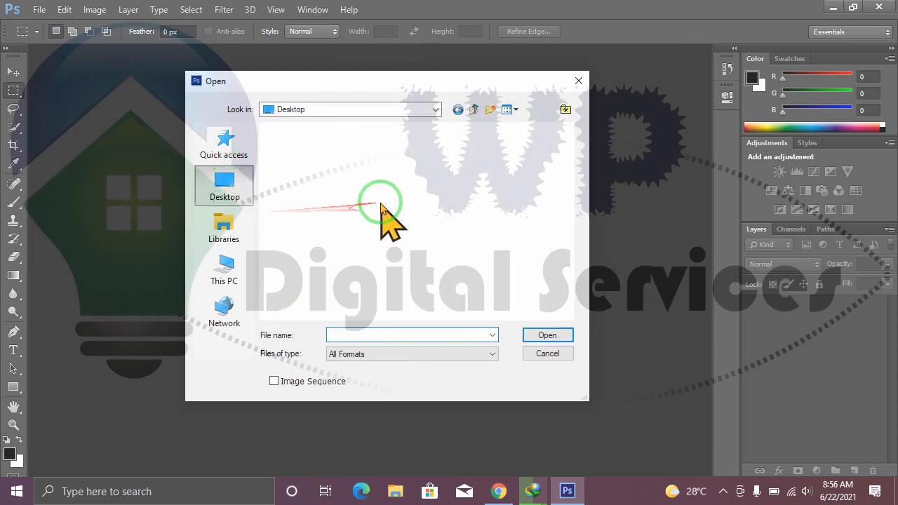
drag(567, 184, 560, 242)
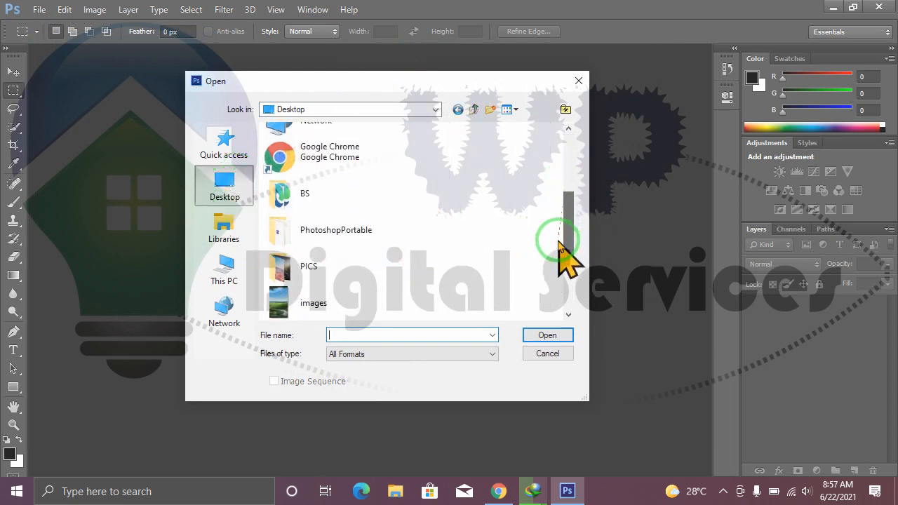
double_click(320, 270)
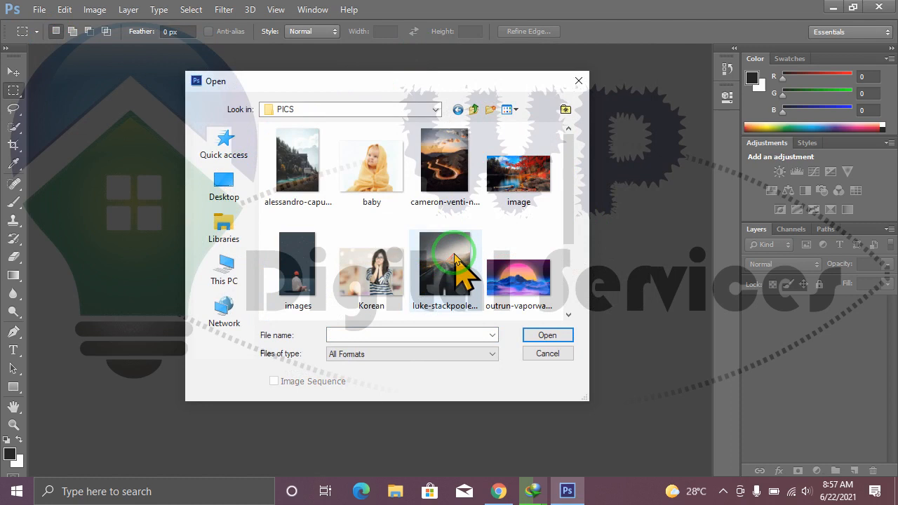
mouse_move(570, 210)
mouse_down()
mouse_move(567, 263)
mouse_move(569, 207)
mouse_up()
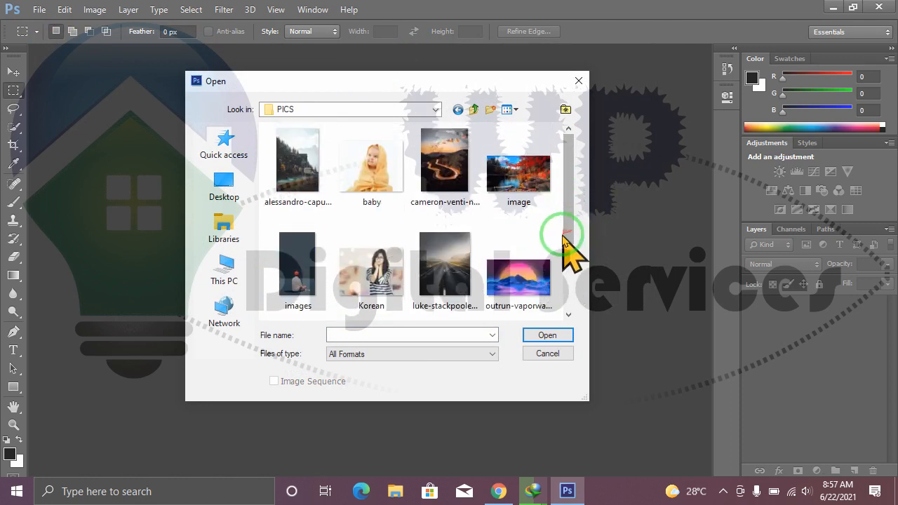
click(518, 200)
click(547, 335)
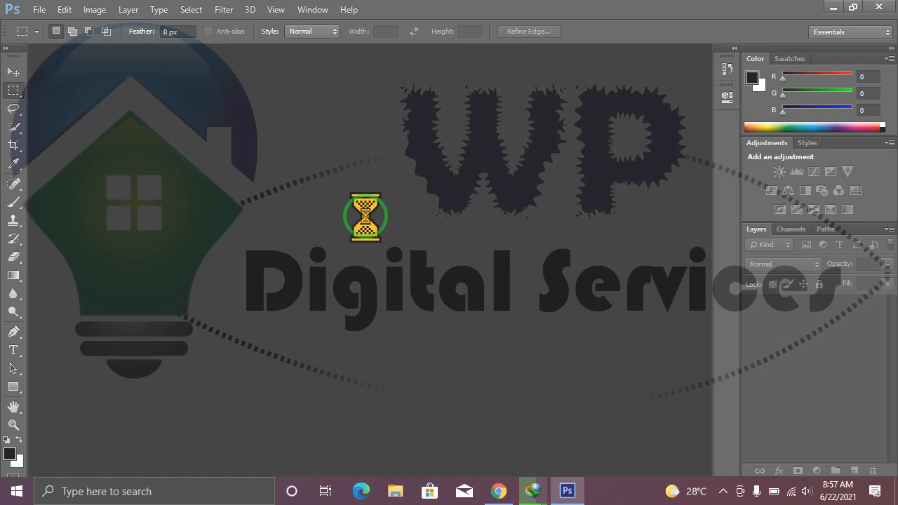
click(723, 491)
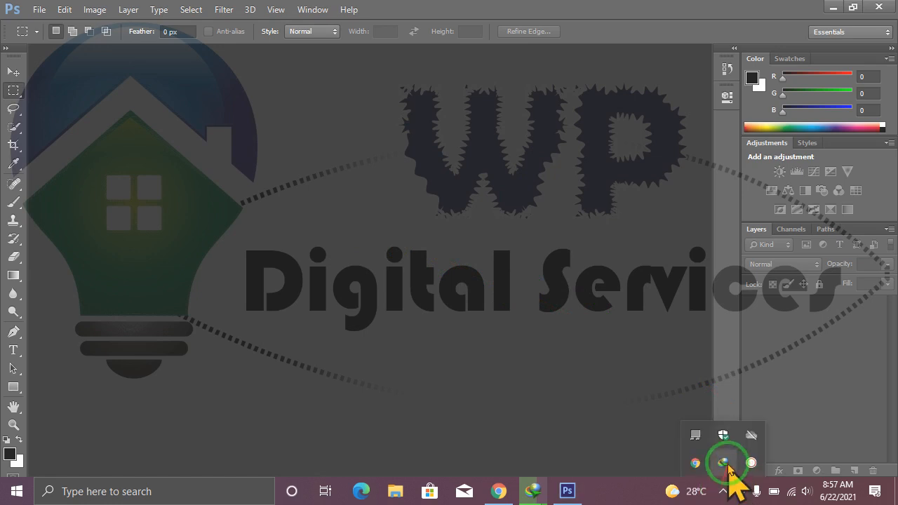
click(751, 463)
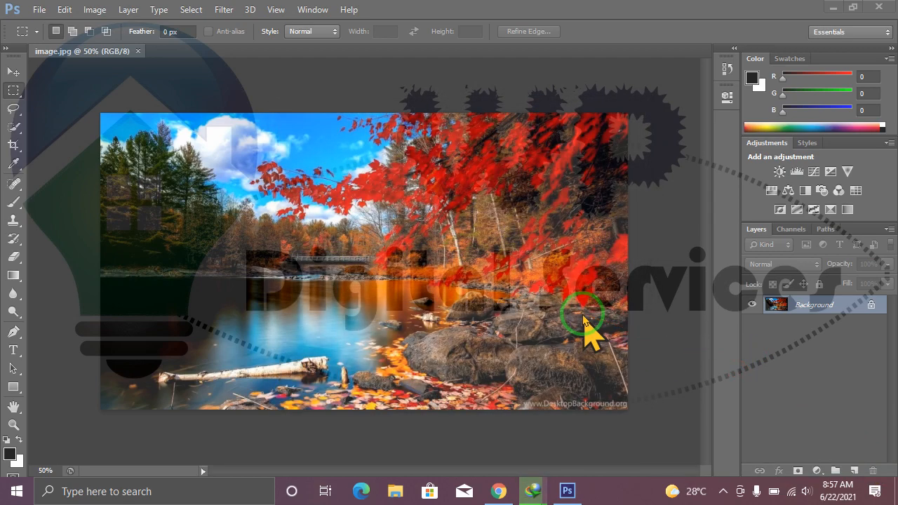
click(572, 289)
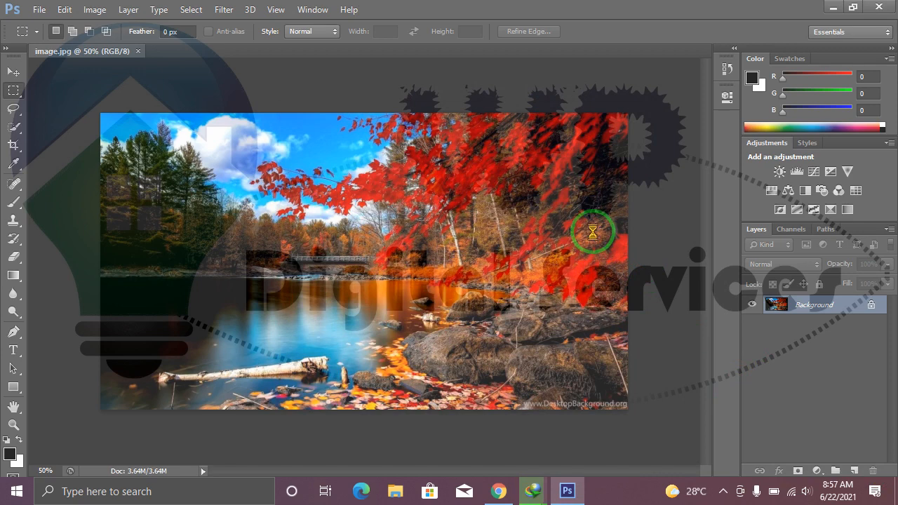
click(574, 289)
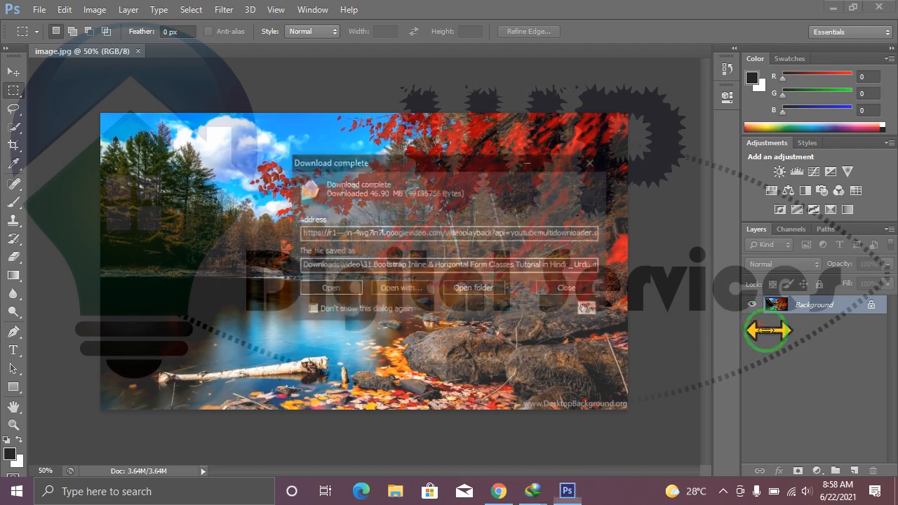
click(586, 290)
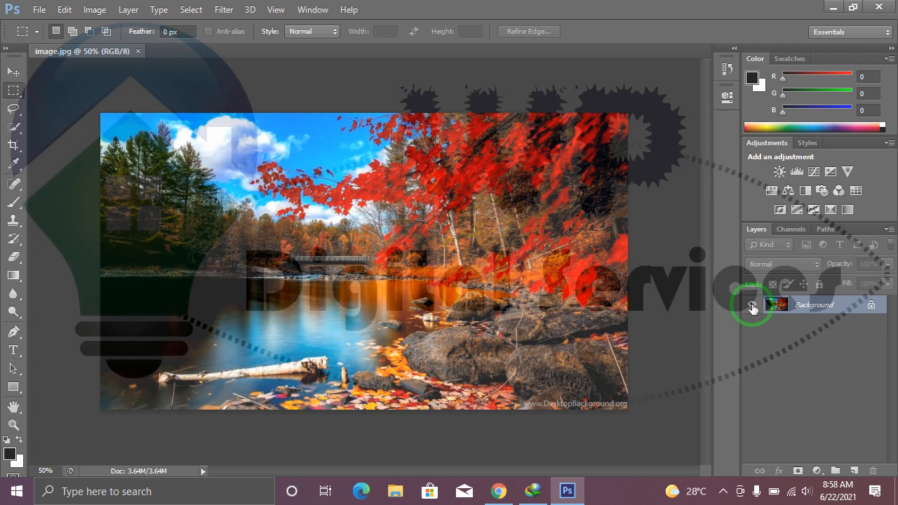
Activate the Move tool and start converting the locked Background into a regular layer named wallpaper.
click(14, 73)
click(810, 306)
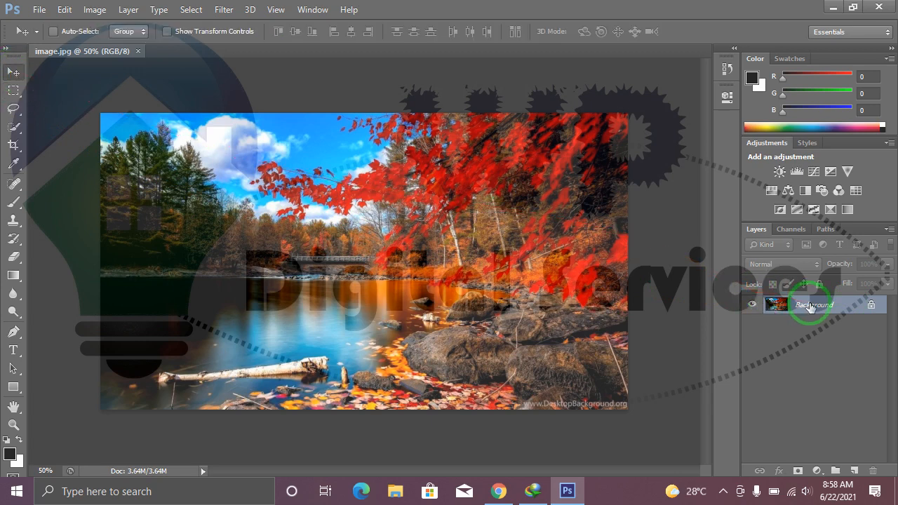
double_click(811, 306)
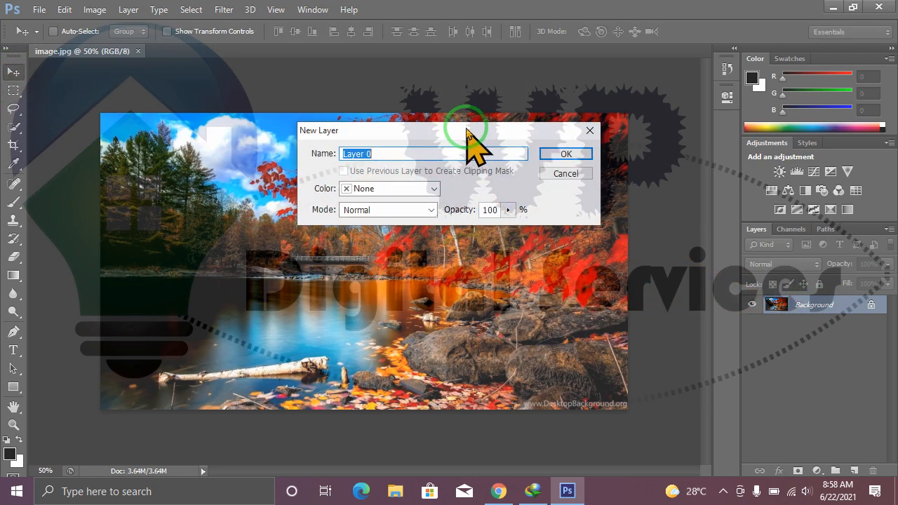
drag(435, 147, 416, 158)
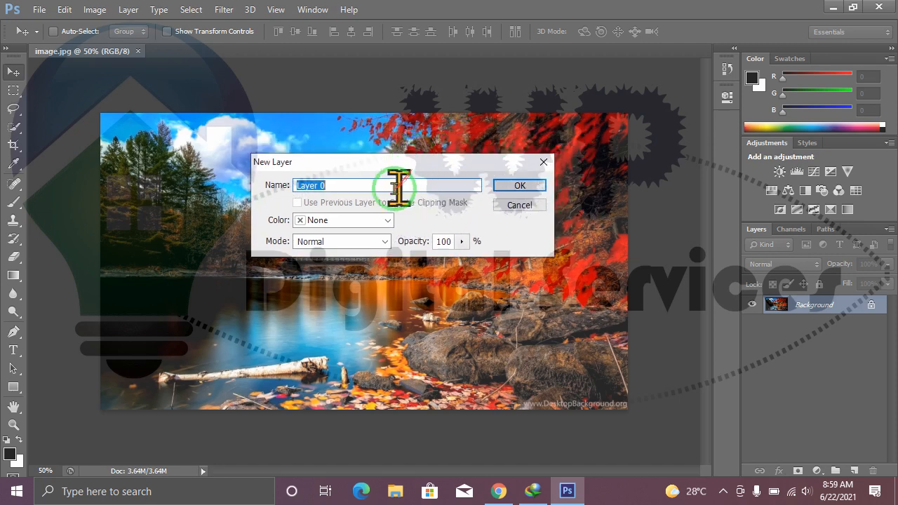
drag(366, 164, 366, 176)
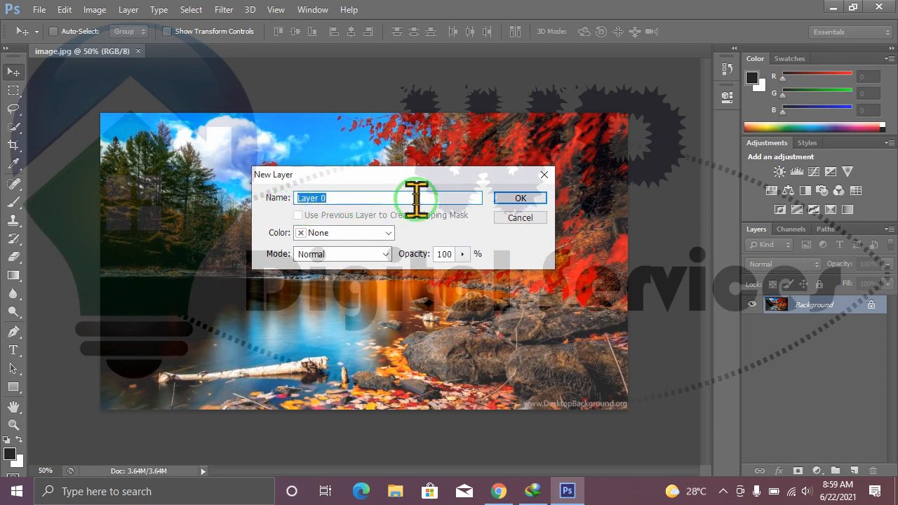
text(wallpaper)
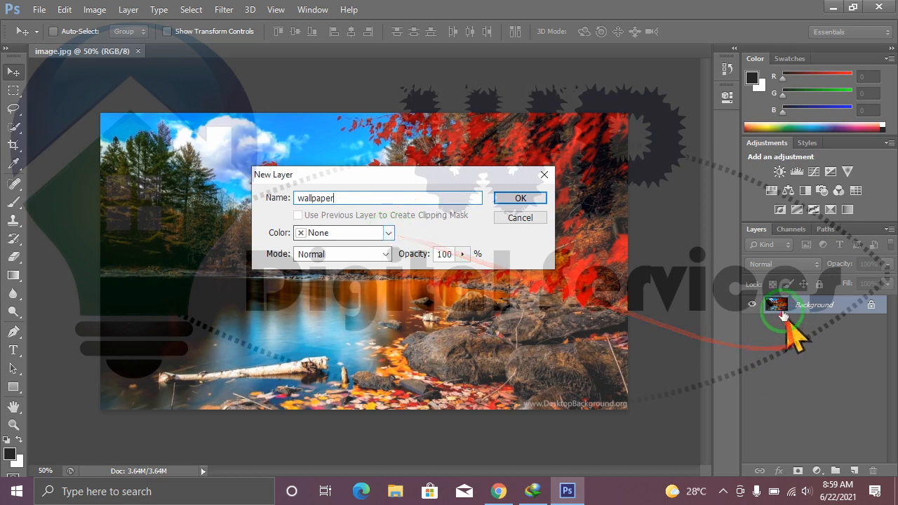
Assign the Red colour label to the wallpaper layer and create it at 100% opacity.
click(388, 235)
click(359, 277)
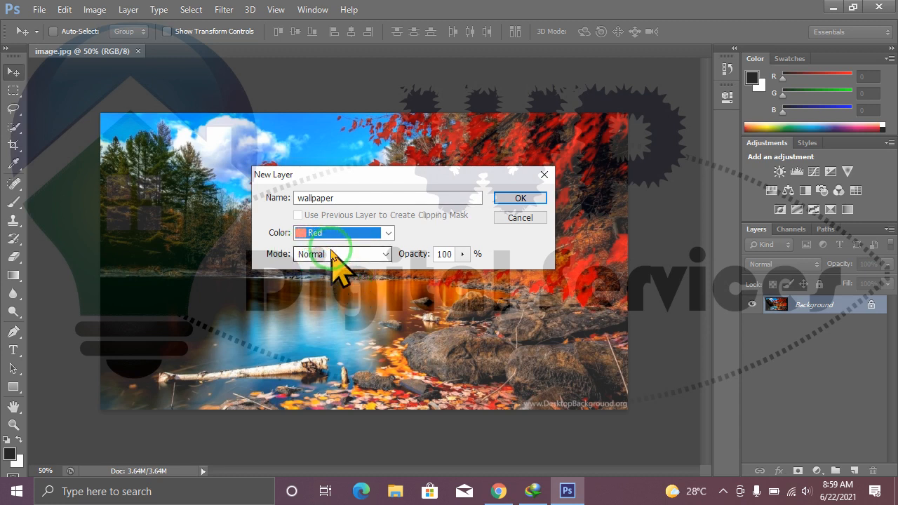
click(463, 254)
mouse_move(465, 261)
mouse_down()
mouse_move(465, 281)
mouse_move(414, 280)
mouse_move(477, 284)
mouse_move(477, 256)
mouse_up()
click(519, 200)
click(519, 200)
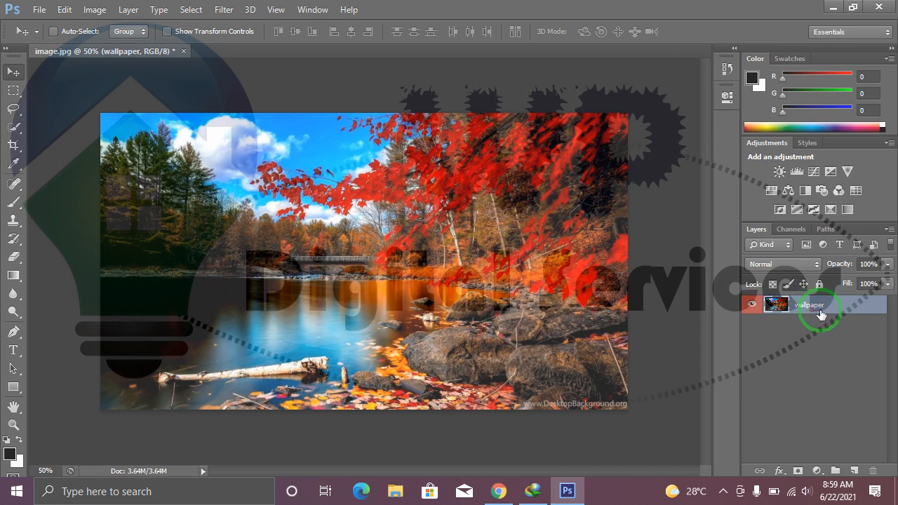
Enable Auto-Select and Show Transform Controls for the Move tool.
drag(817, 315, 150, 184)
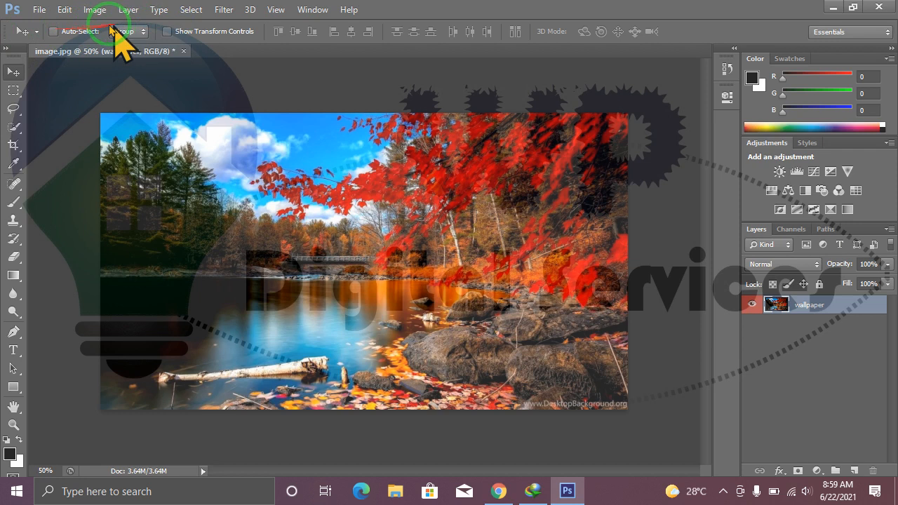
click(54, 32)
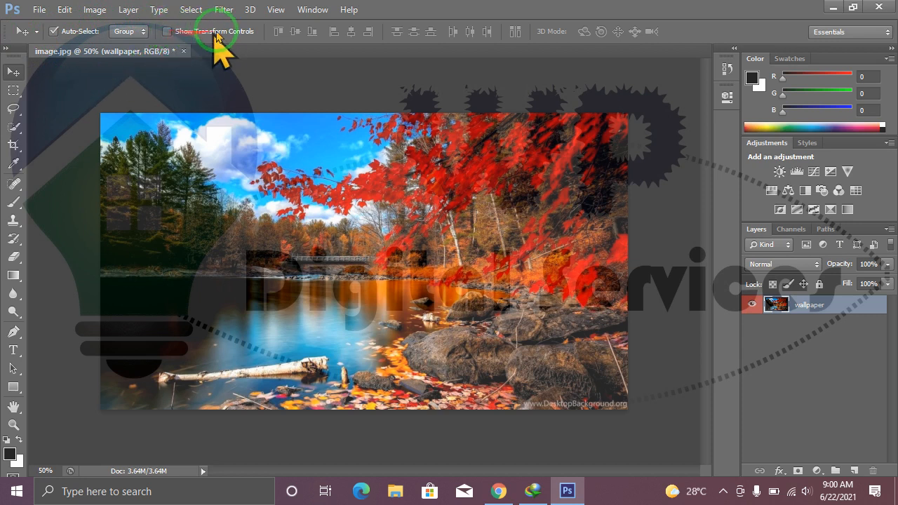
click(167, 31)
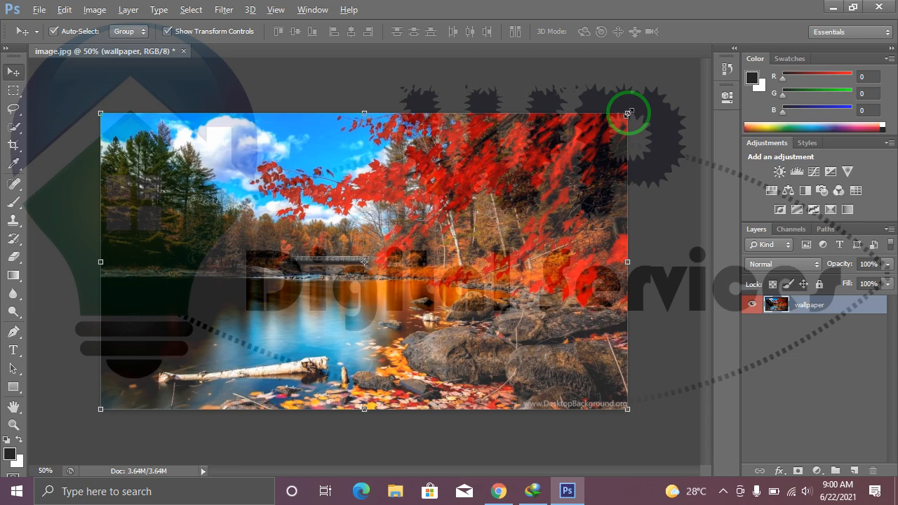
Scale the wallpaper image down around its centre to about 32% and apply the transformation.
drag(629, 112, 468, 239)
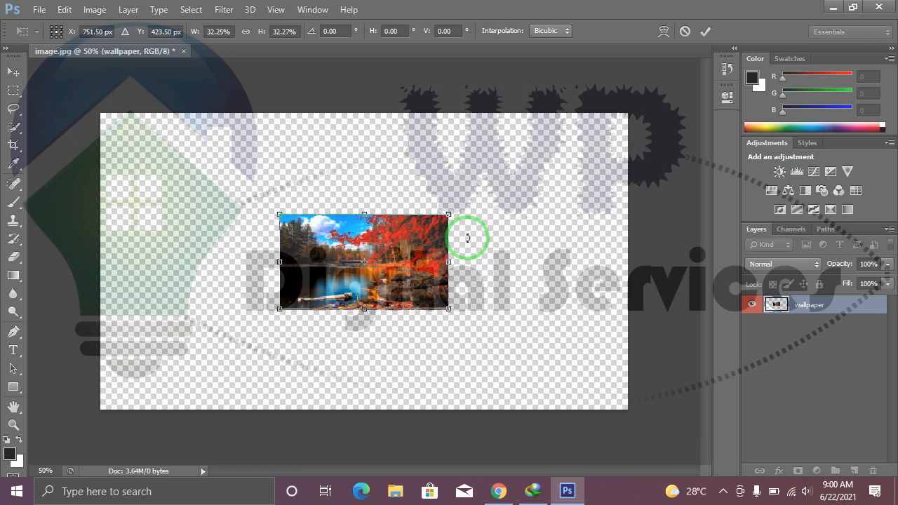
key(Return)
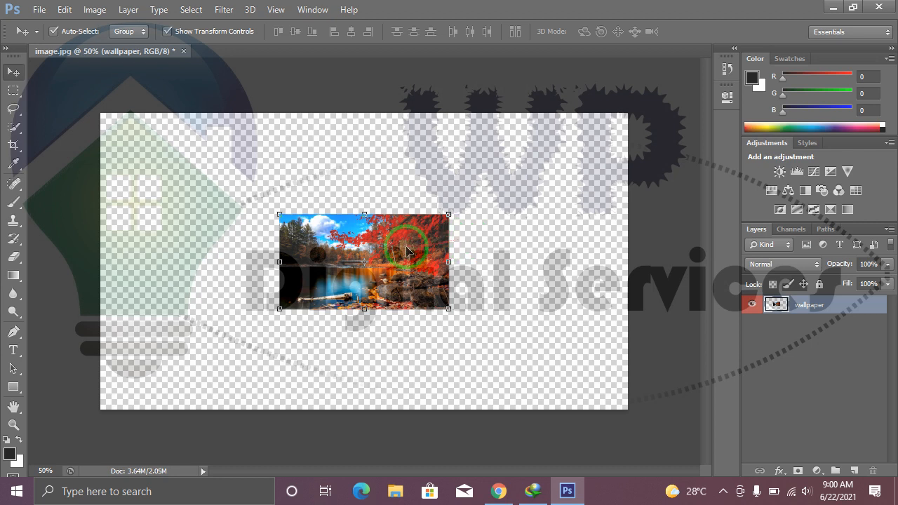
Move the reduced wallpaper image to the canvas's upper-left corner and place a duplicate directly to its right.
drag(393, 240, 224, 146)
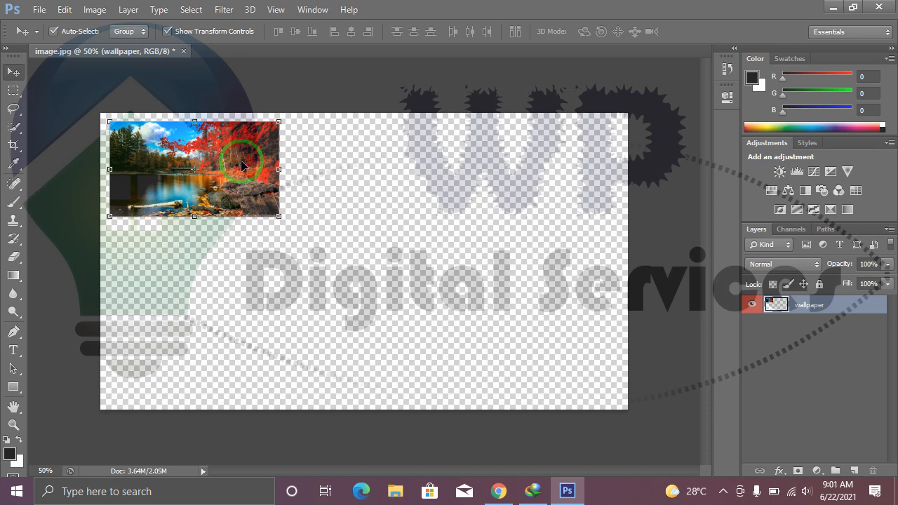
drag(237, 153, 421, 160)
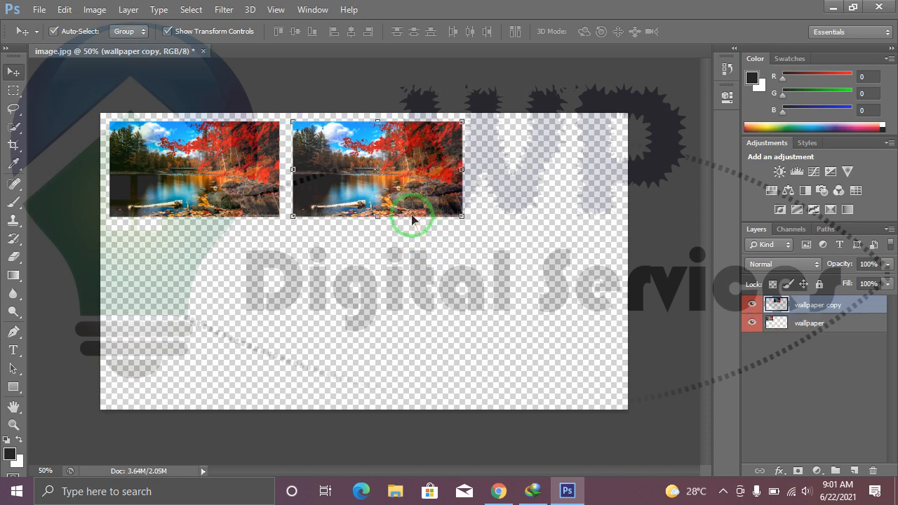
Try repositioning the wallpaper copy on the canvas and rotating it about 164°, and undo the rotation and moves.
drag(413, 191, 575, 195)
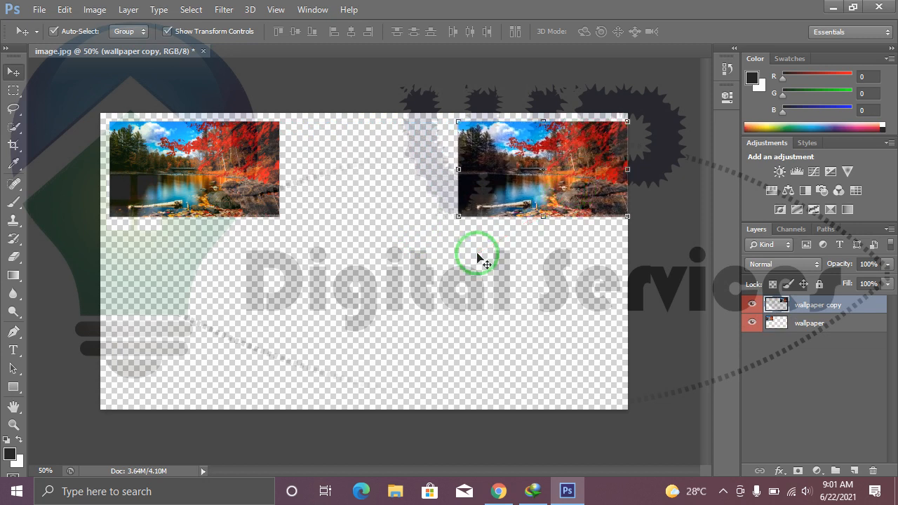
drag(512, 205, 397, 276)
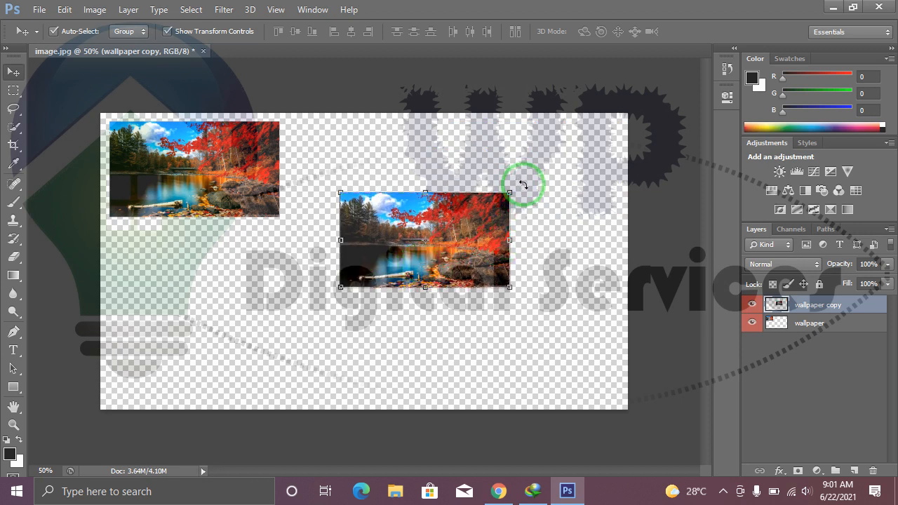
key(ctrl+t)
drag(539, 201, 345, 326)
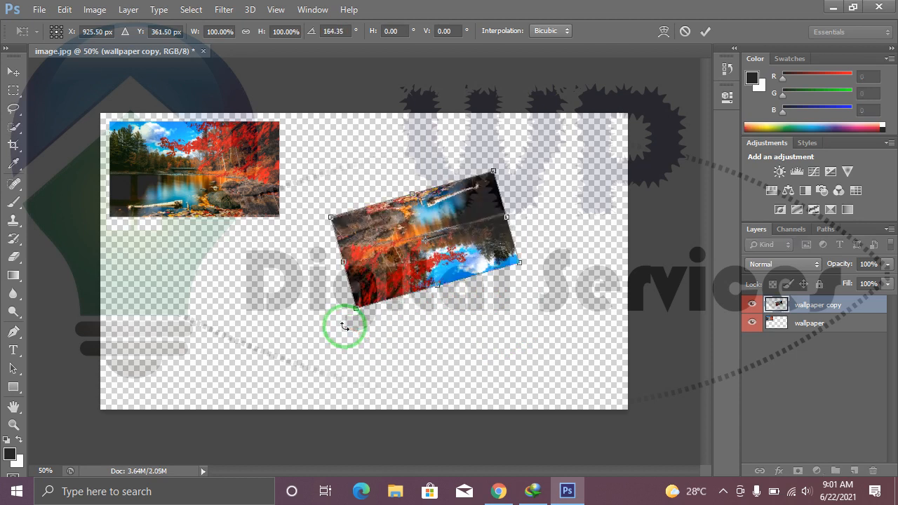
key(ctrl+z)
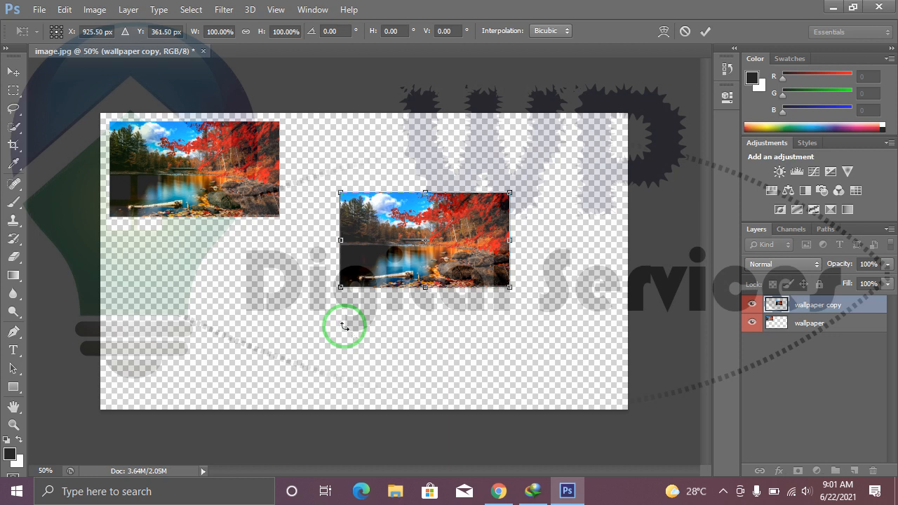
key(Return)
key(ctrl+alt+z)
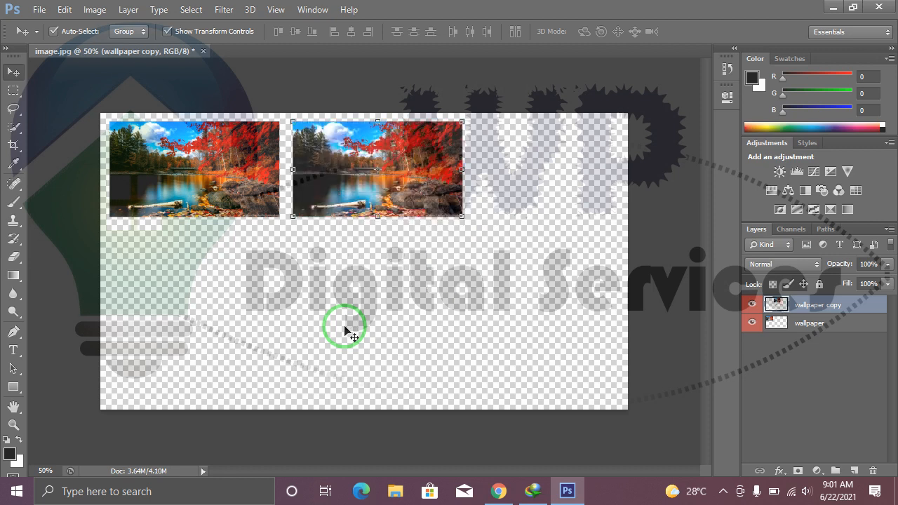
Step back through the history to undo the wallpaper image's duplication, move and scaling.
key(ctrl+alt+z)
key(ctrl+alt+z)
key(ctrl+alt+z)
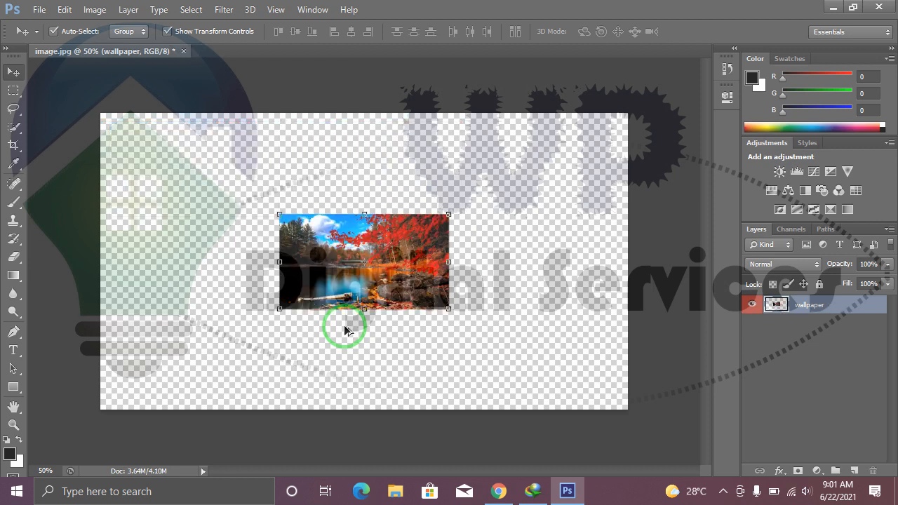
key(ctrl+alt+z)
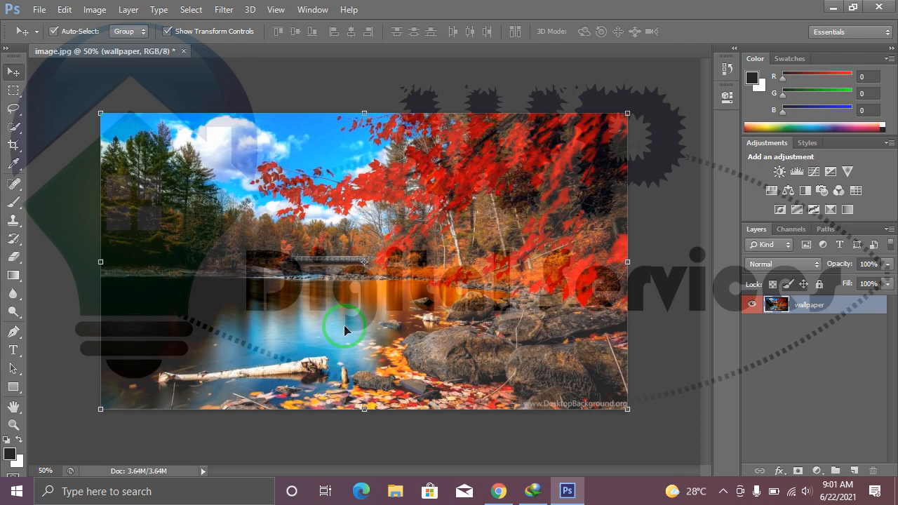
Select a rectangular area over the red branches left of the image's centre with the Rectangular Marquee tool.
click(18, 94)
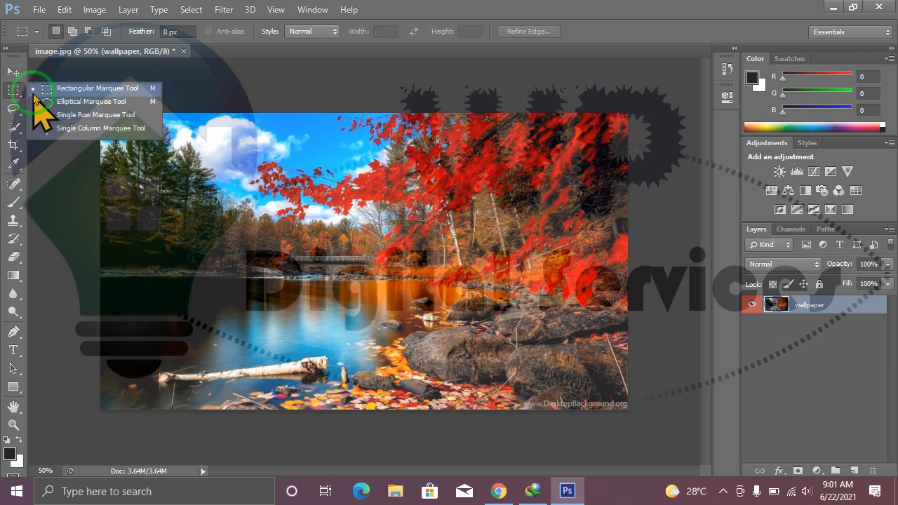
click(97, 89)
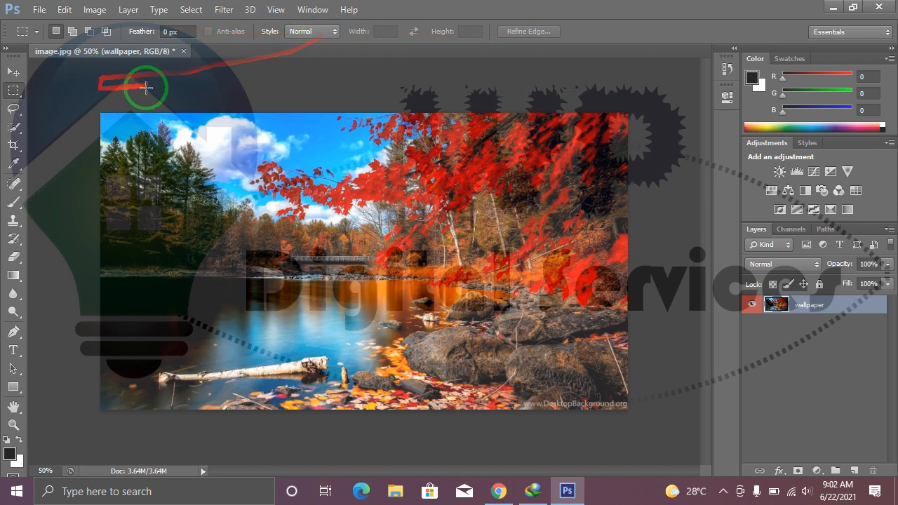
click(13, 72)
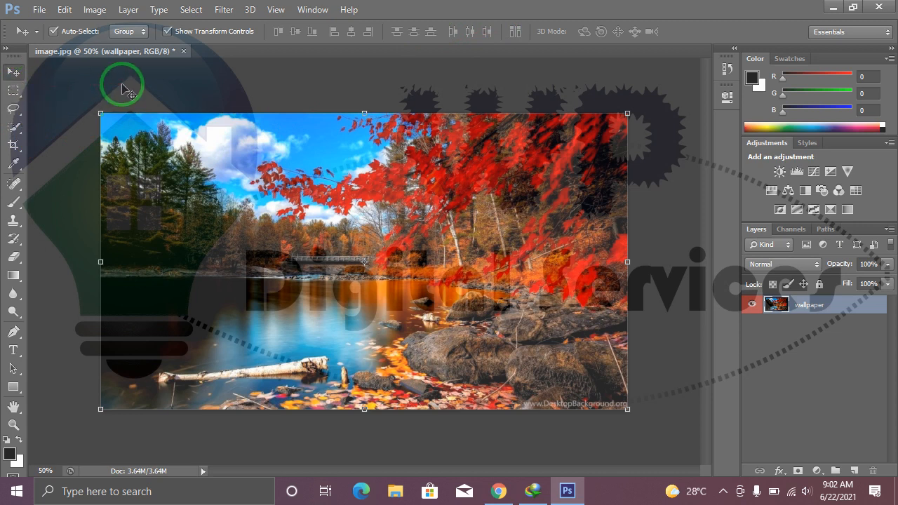
key(m)
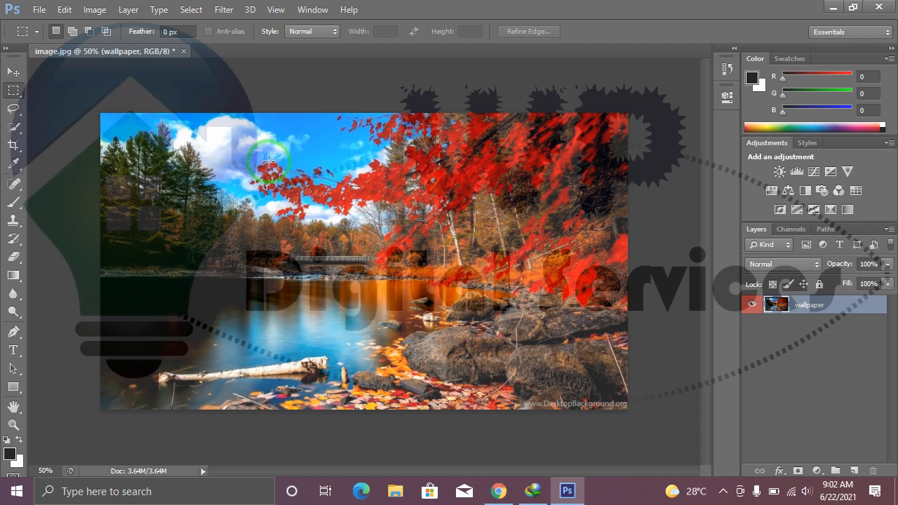
drag(243, 151, 366, 254)
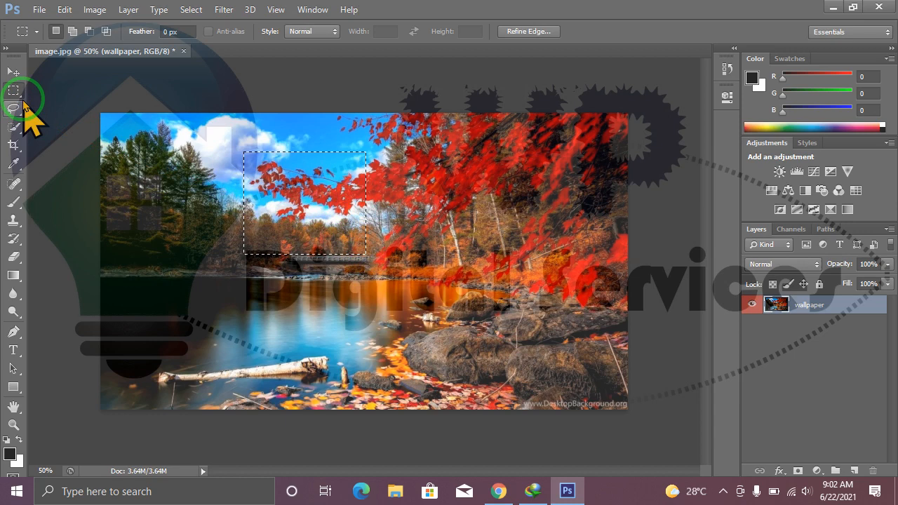
Try moving the selected image area to the right twice with the Move tool, undoing each move, and deselect it.
key(v)
drag(454, 210, 543, 177)
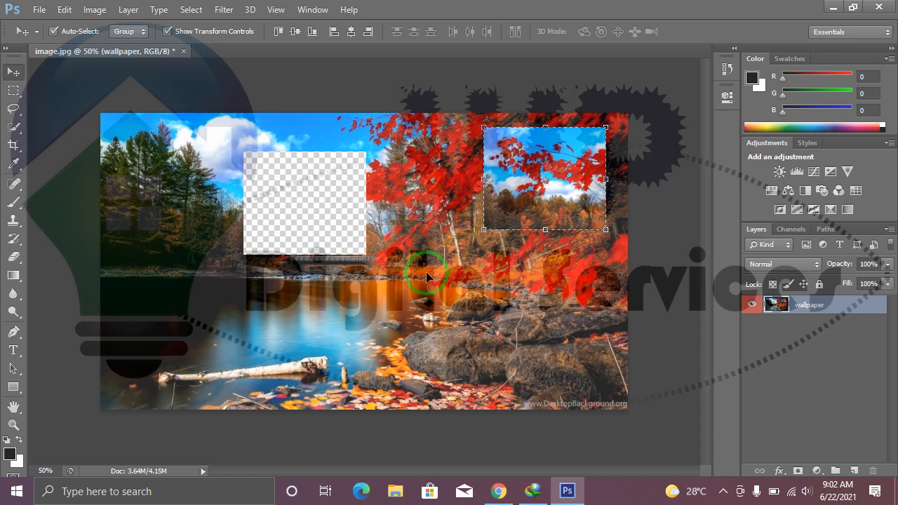
key(ctrl+z)
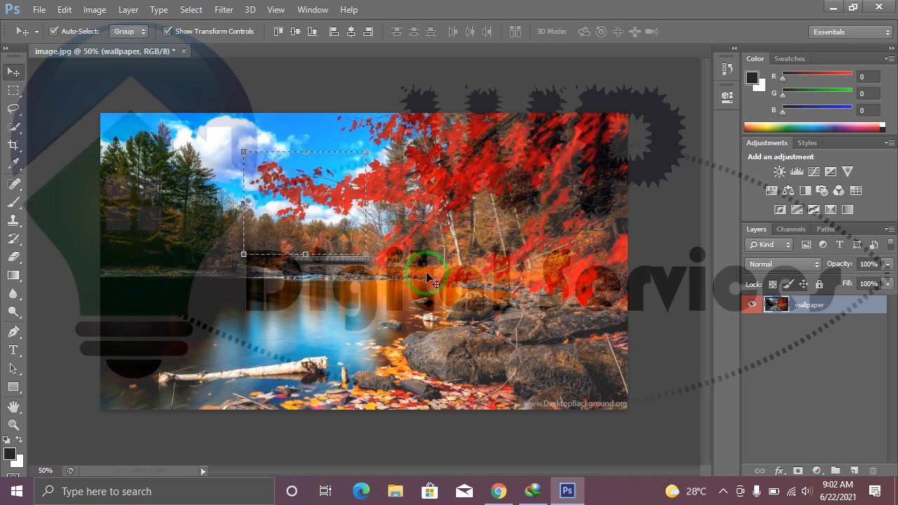
drag(370, 232, 515, 236)
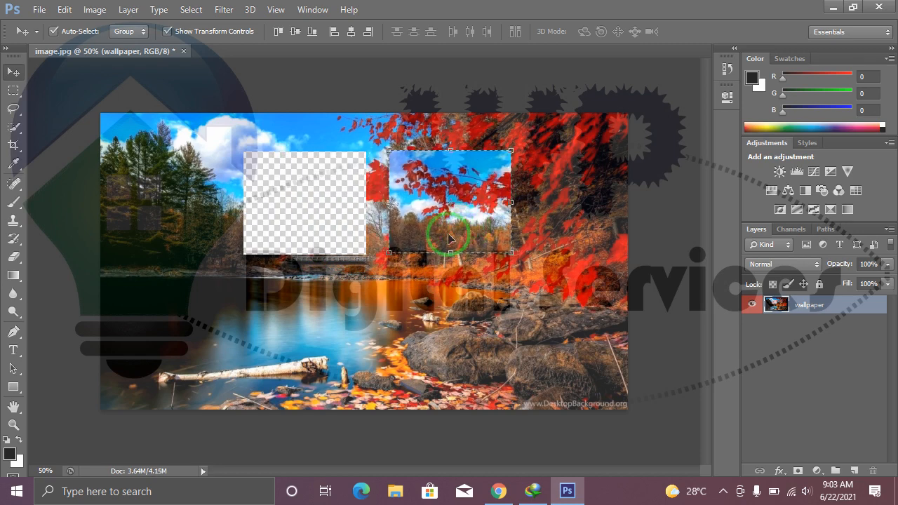
key(ctrl+z)
key(ctrl+d)
Draw a rectangular marquee selection around the middle of the image and activate the Move tool.
click(13, 90)
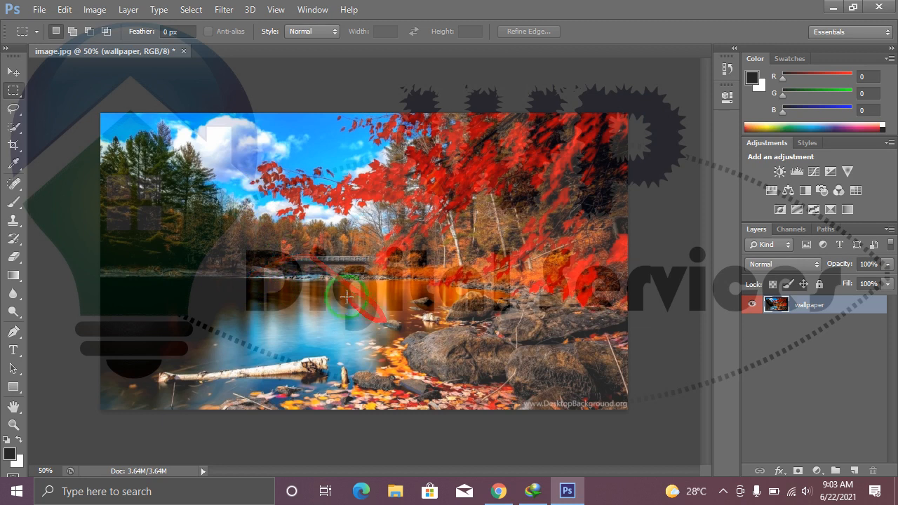
drag(325, 176, 484, 298)
click(13, 90)
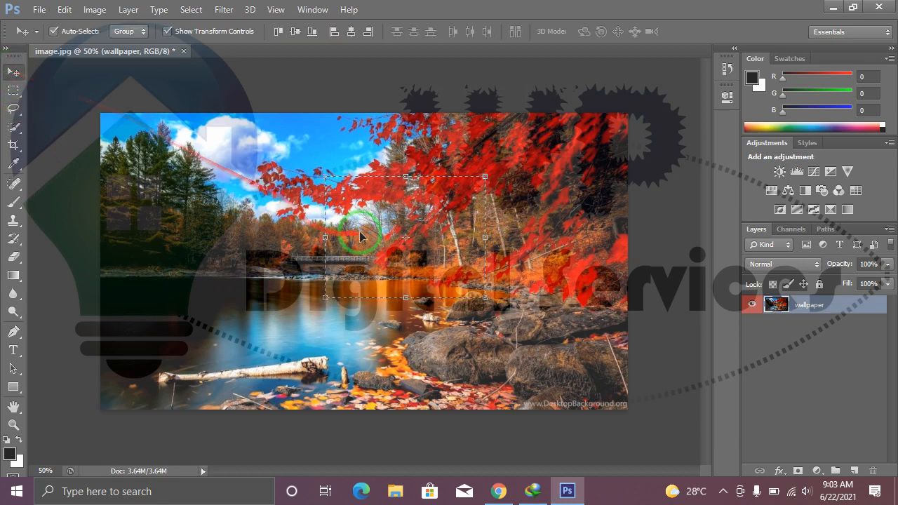
Try moving the selected area to the upper left, undo it, and place a copy within the wallpaper layer left of the original.
drag(342, 211, 189, 201)
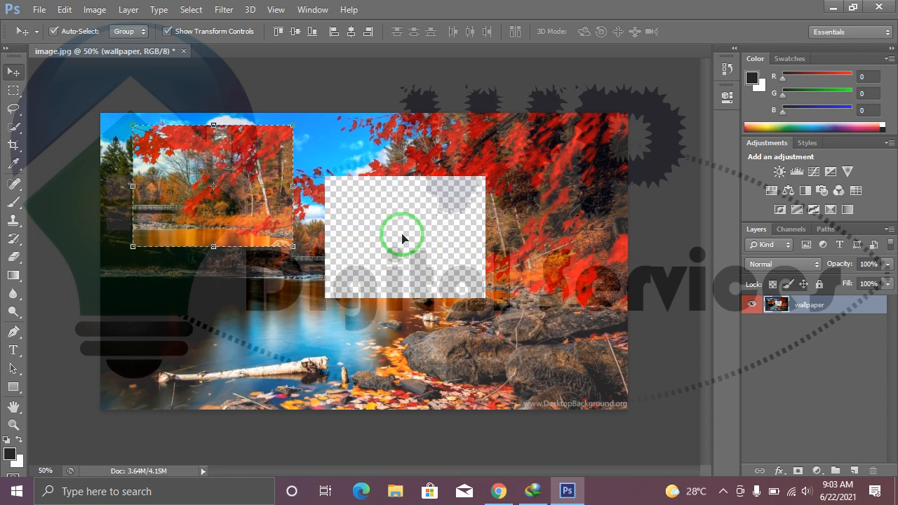
key(ctrl+z)
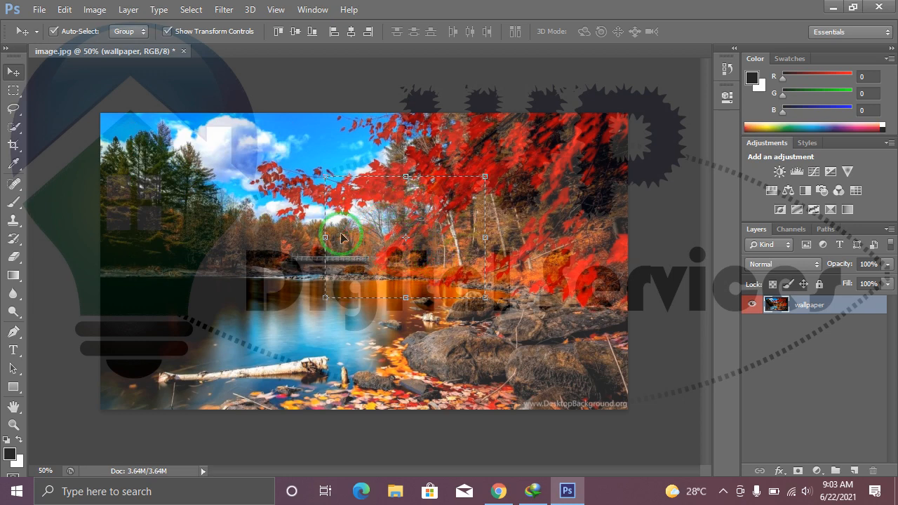
drag(343, 239, 141, 168)
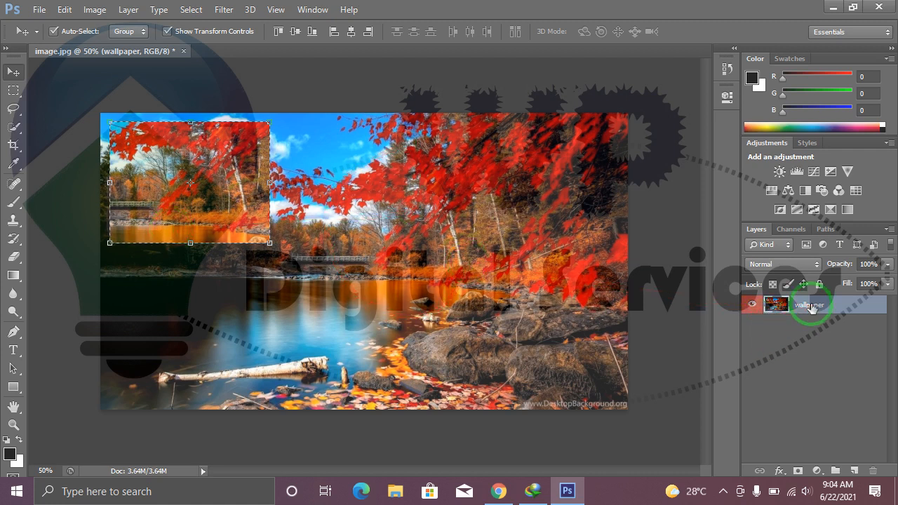
drag(306, 182, 457, 216)
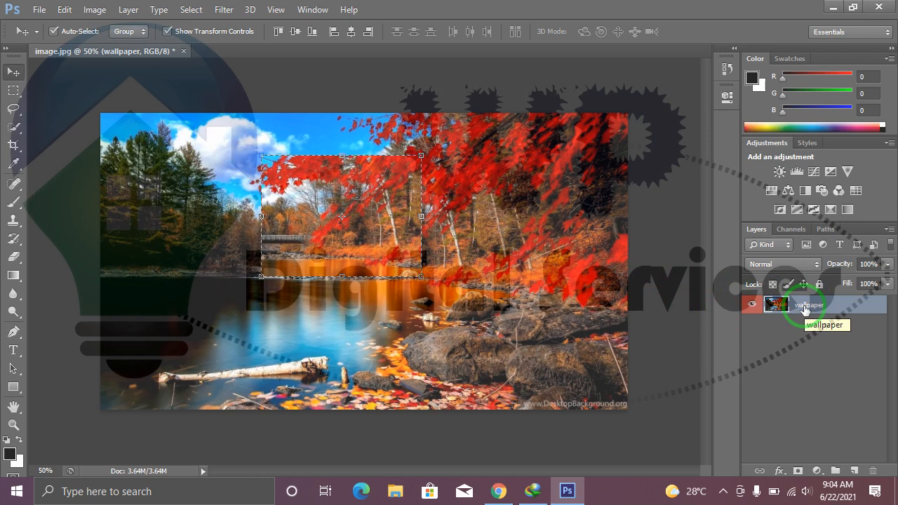
click(383, 232)
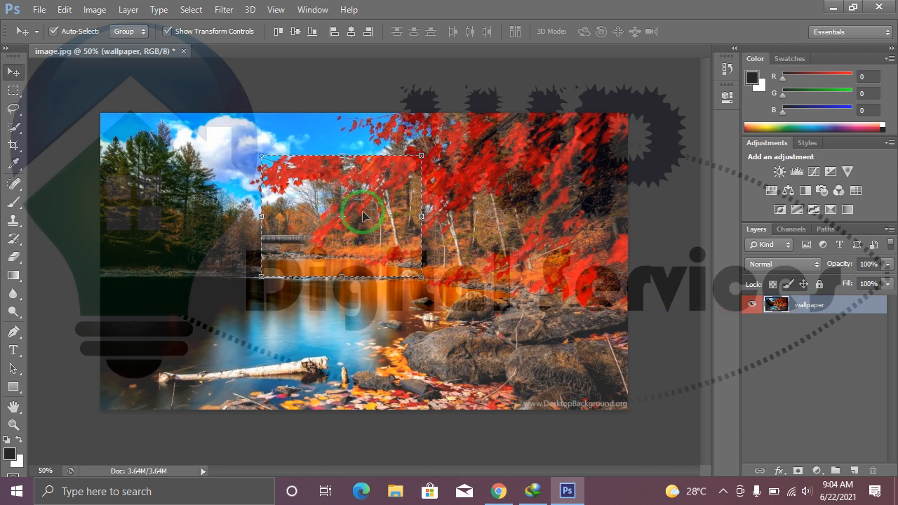
Hide and show the wallpaper layer to check that the copied area belongs to it.
click(751, 307)
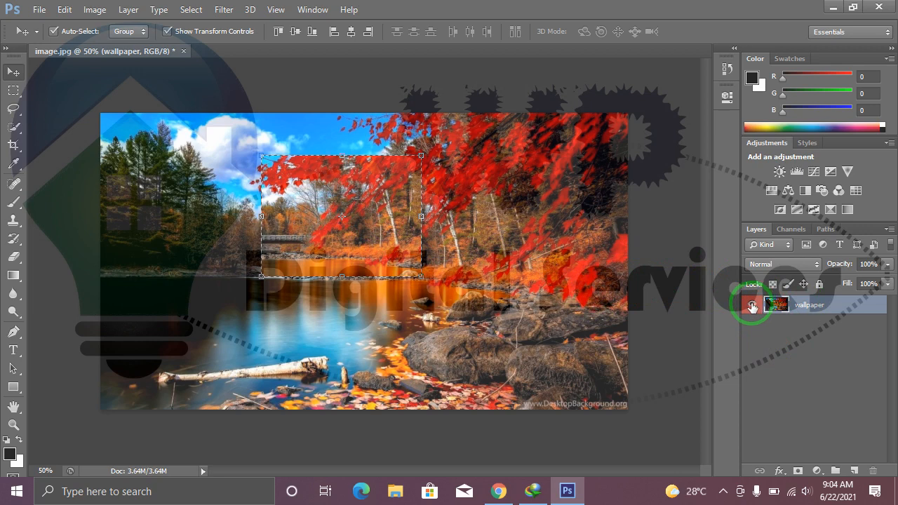
click(752, 307)
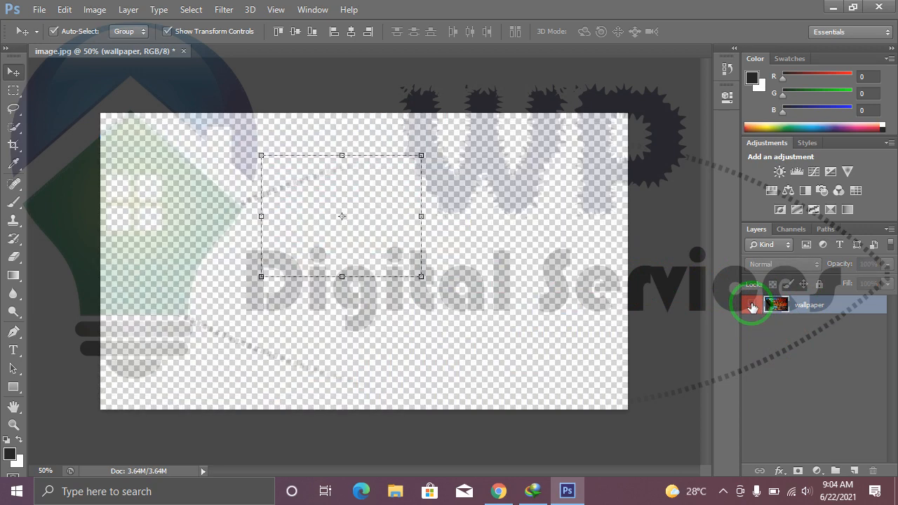
click(751, 306)
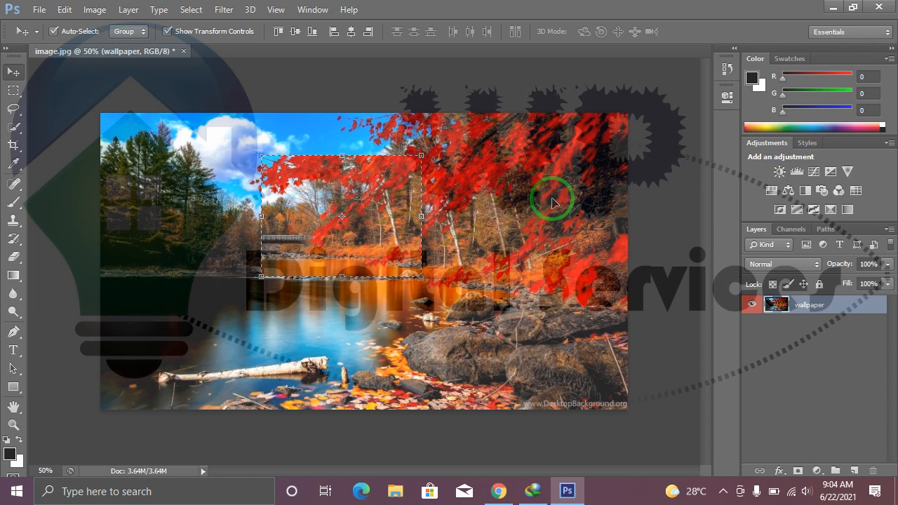
Undo the copy made within the wallpaper layer and copy the selected area to a new layer.
key(ctrl+z)
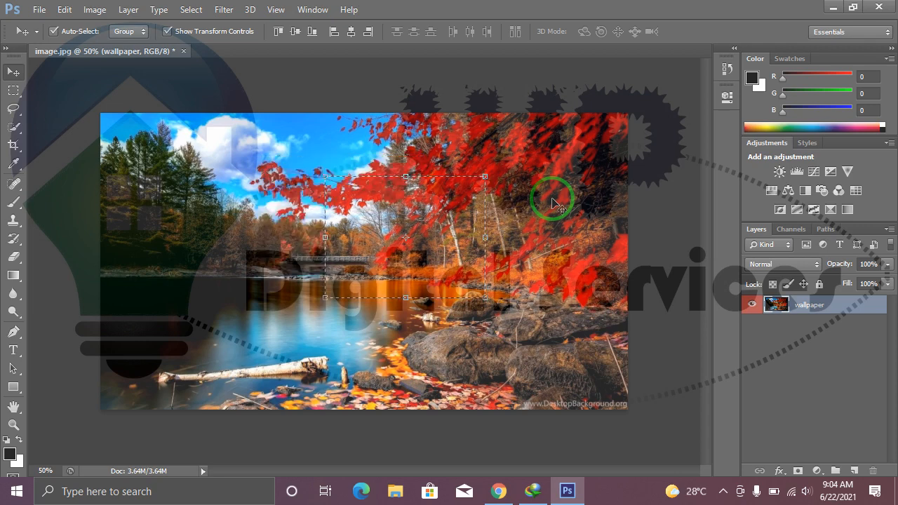
drag(423, 220, 382, 230)
key(ctrl+z)
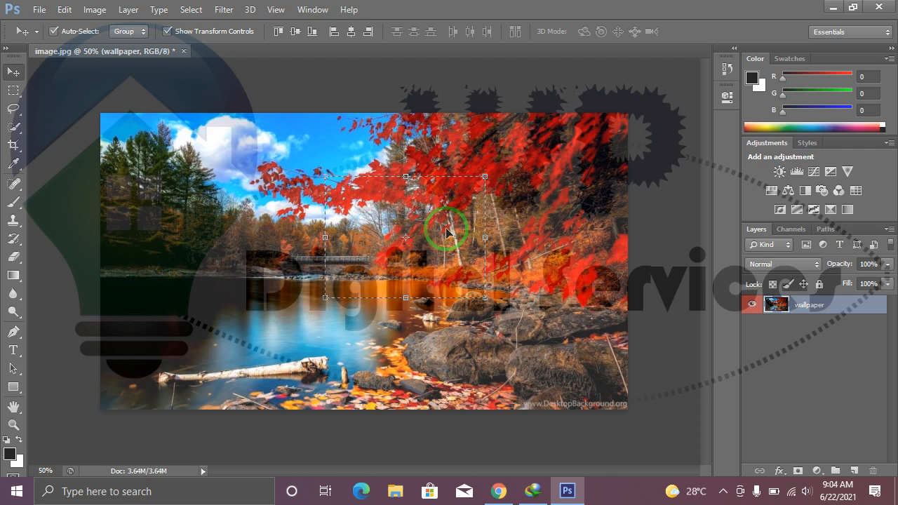
key(ctrl+j)
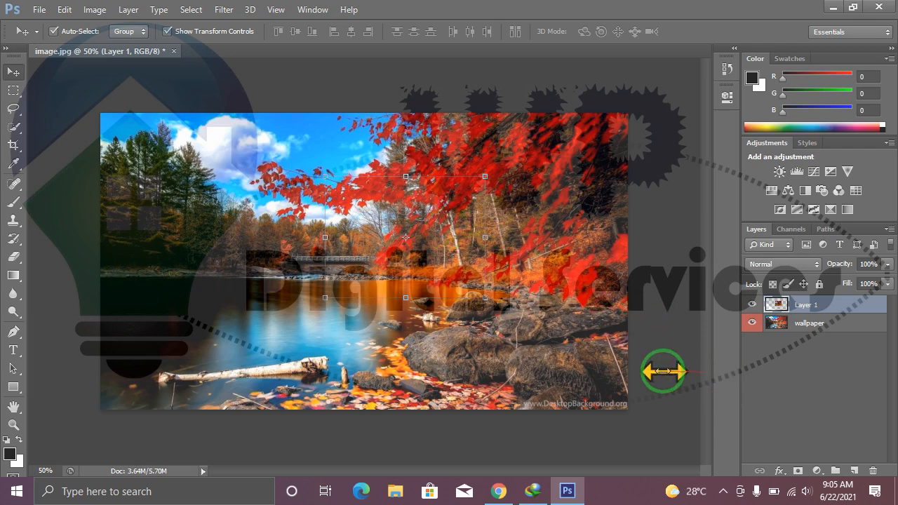
Detach the docked panels, keep only Layers docked, close the floating Color and Adjustments group, and widen the Layers panel.
drag(663, 372, 702, 375)
drag(698, 53, 480, 75)
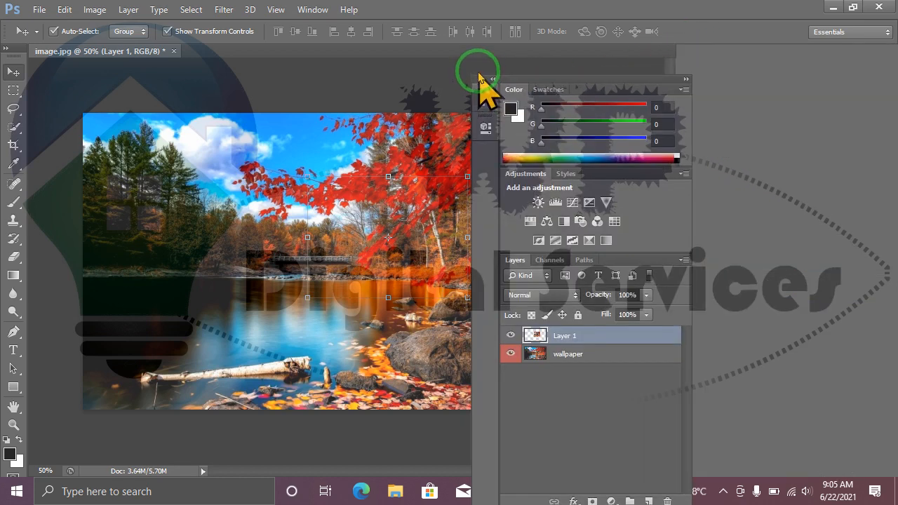
drag(518, 271, 885, 214)
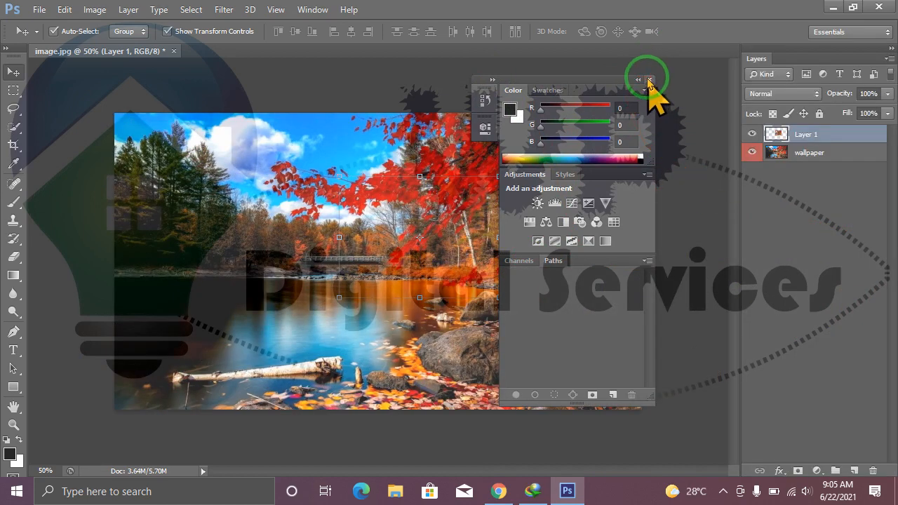
click(650, 80)
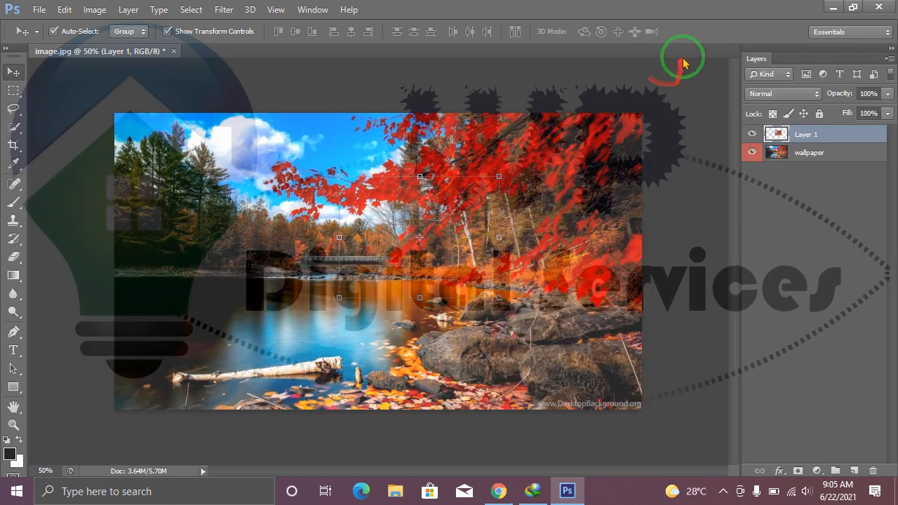
click(738, 237)
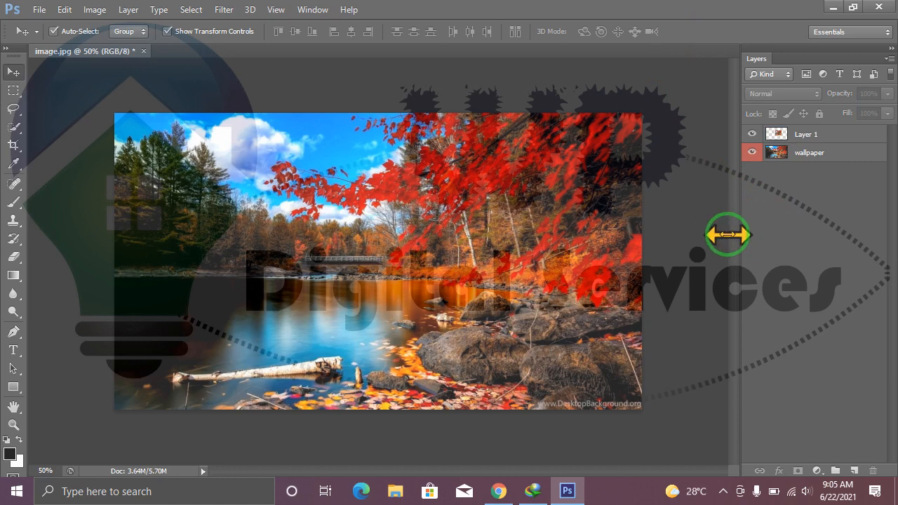
drag(729, 236, 688, 235)
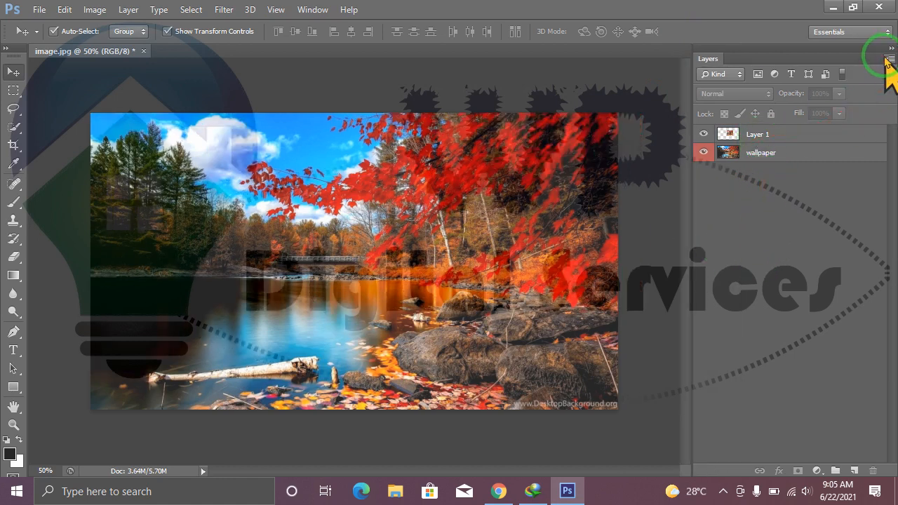
Set a larger thumbnail size in the Layers panel options.
click(888, 60)
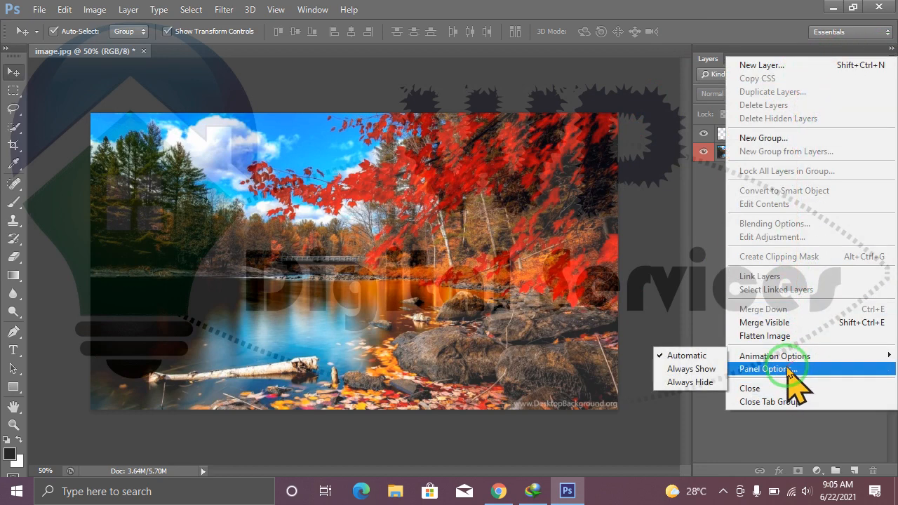
click(788, 370)
click(350, 215)
click(523, 84)
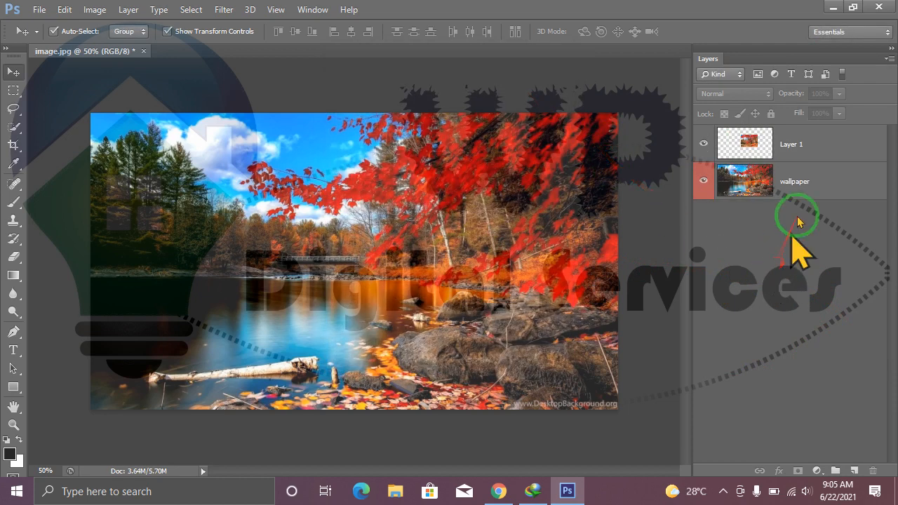
Hide the wallpaper layer and move the Layer 1 image slightly left and down on the canvas.
click(818, 148)
drag(822, 160, 764, 166)
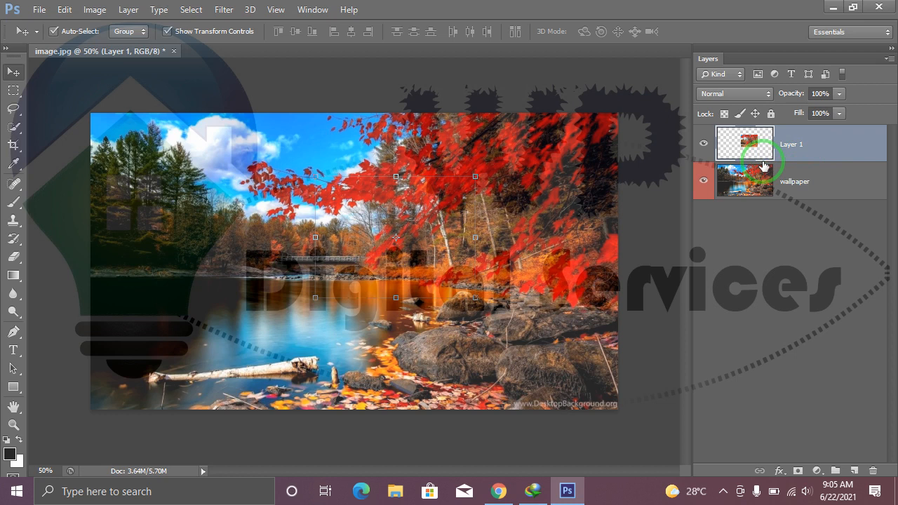
click(835, 198)
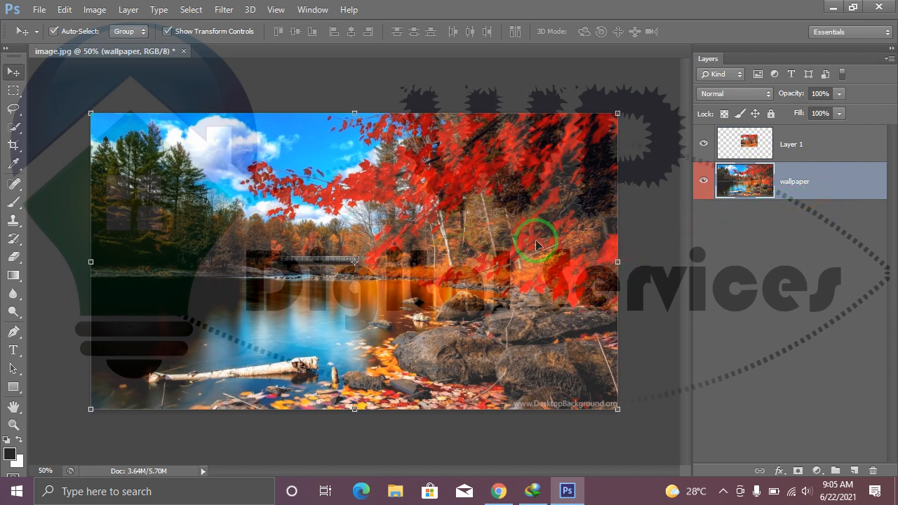
click(704, 183)
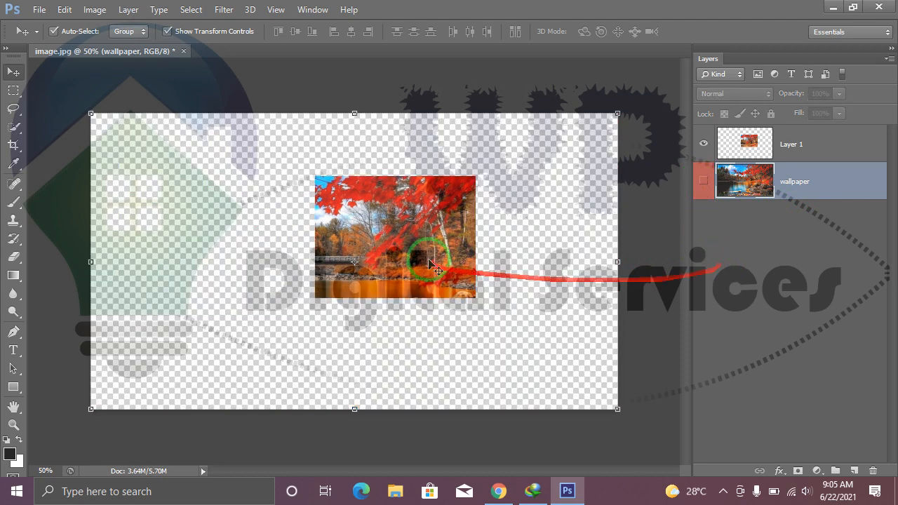
click(394, 234)
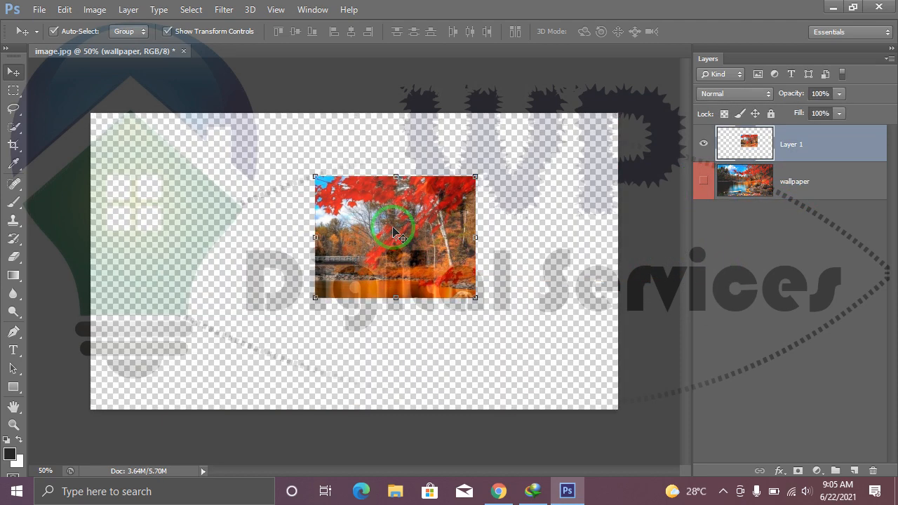
drag(442, 269, 398, 281)
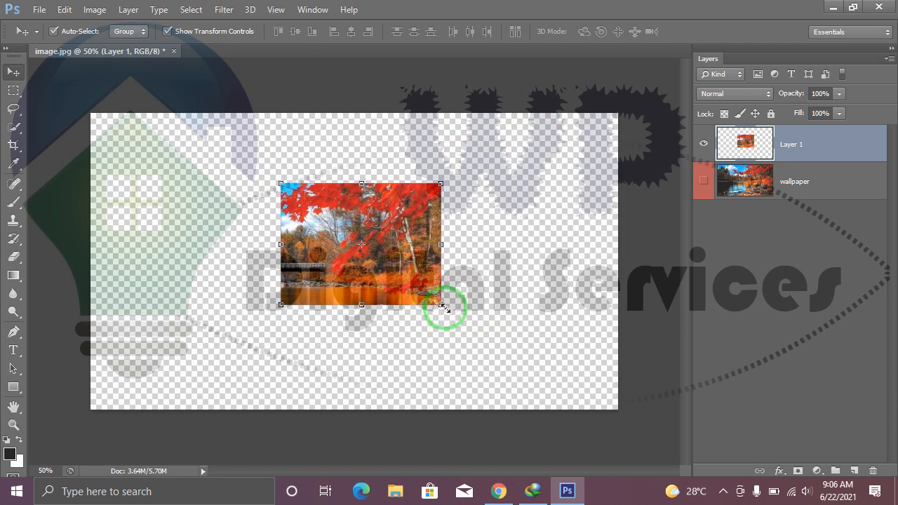
Scale the Layer 1 image up proportionally from its center to about 164%.
key(ctrl+t)
drag(493, 344, 494, 344)
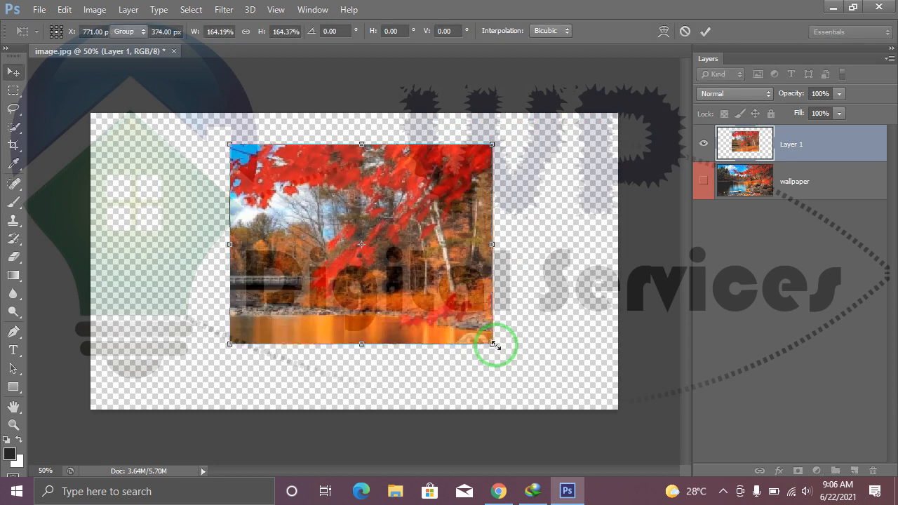
key(Return)
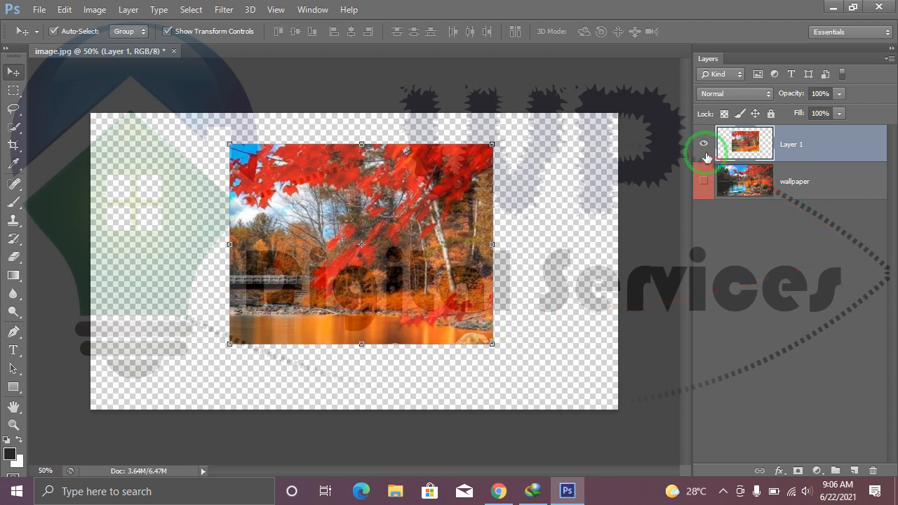
Show the wallpaper layer again and delete Layer 1.
click(705, 184)
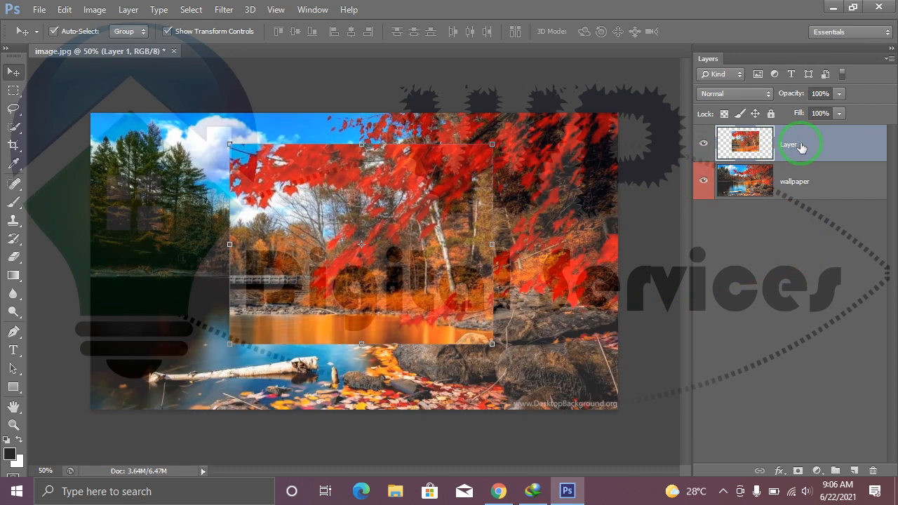
key(Delete)
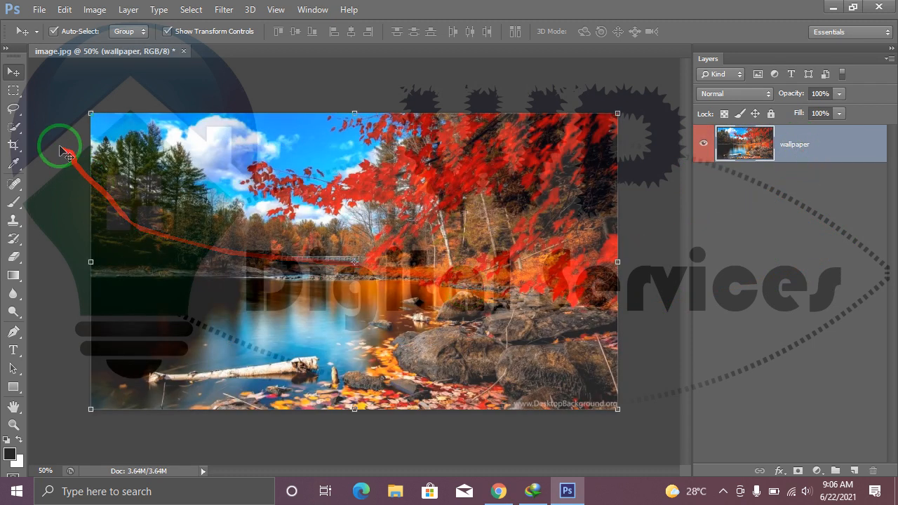
Select a rectangular area over the trees and cloud at the image's upper left and copy it to a new layer.
click(14, 90)
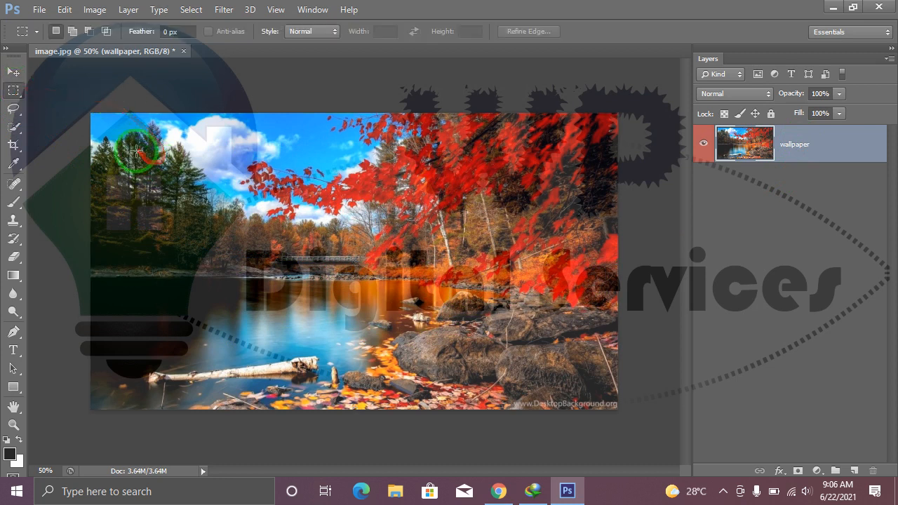
drag(113, 130, 259, 264)
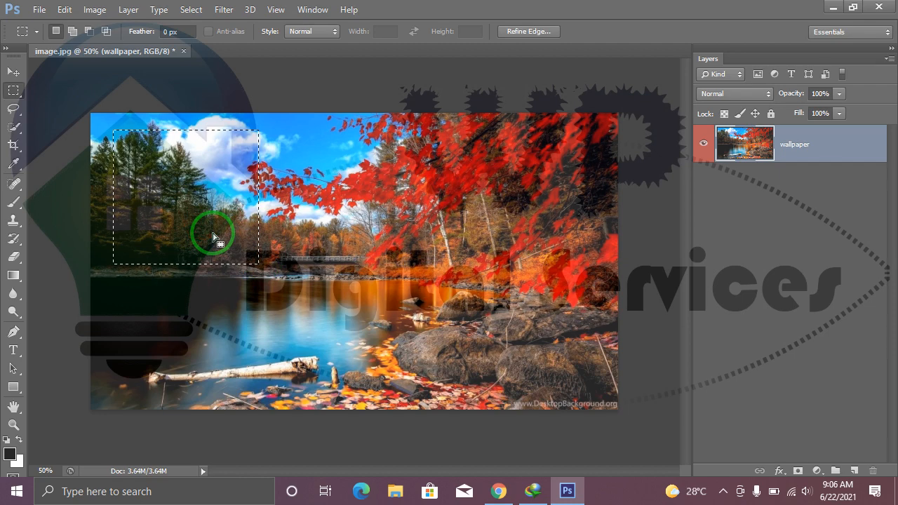
key(ctrl+j)
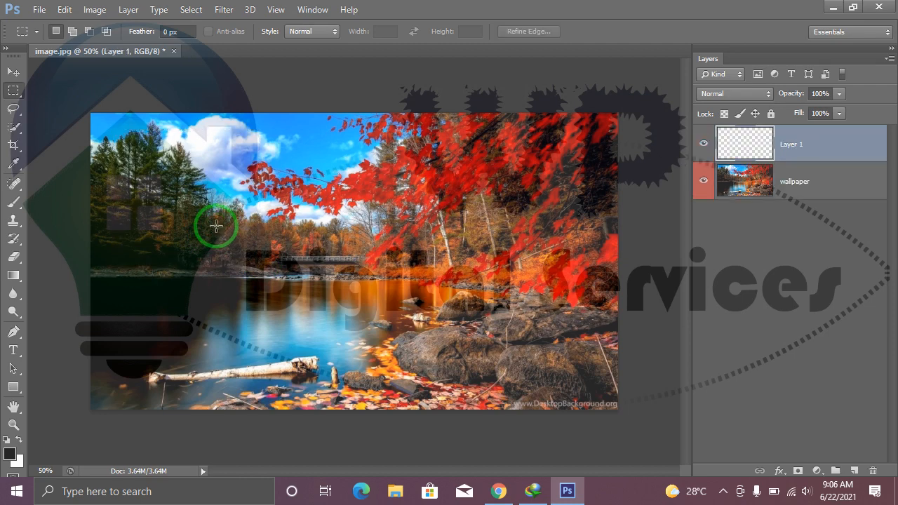
View the copied area without the wallpaper, and hide Layer 1 so that only the wallpaper layer is shown.
click(704, 180)
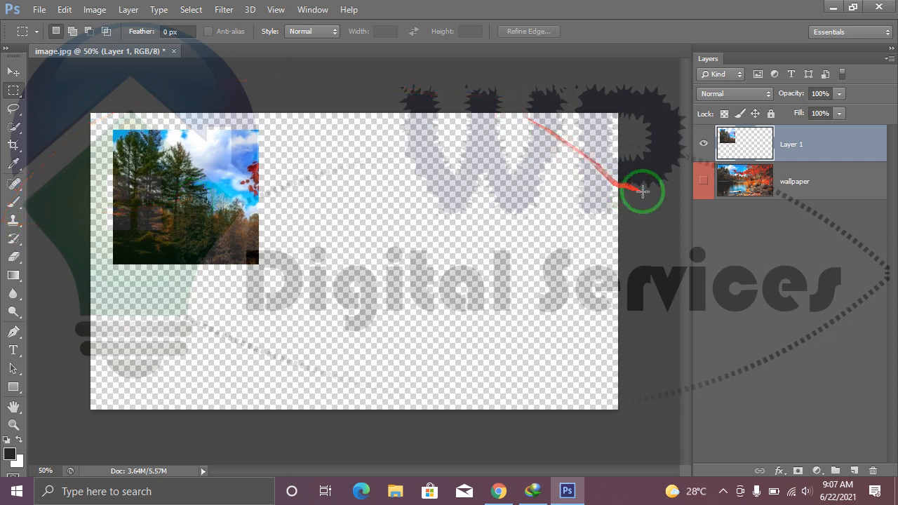
click(704, 146)
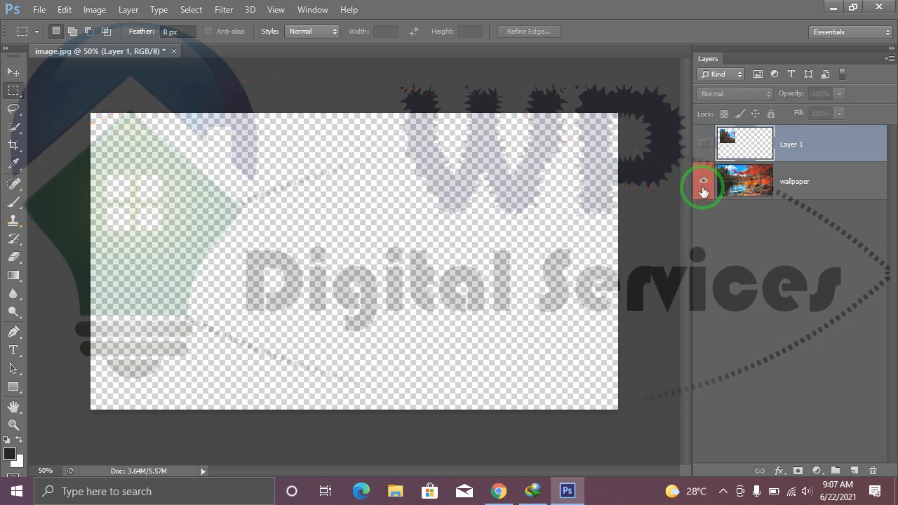
click(704, 180)
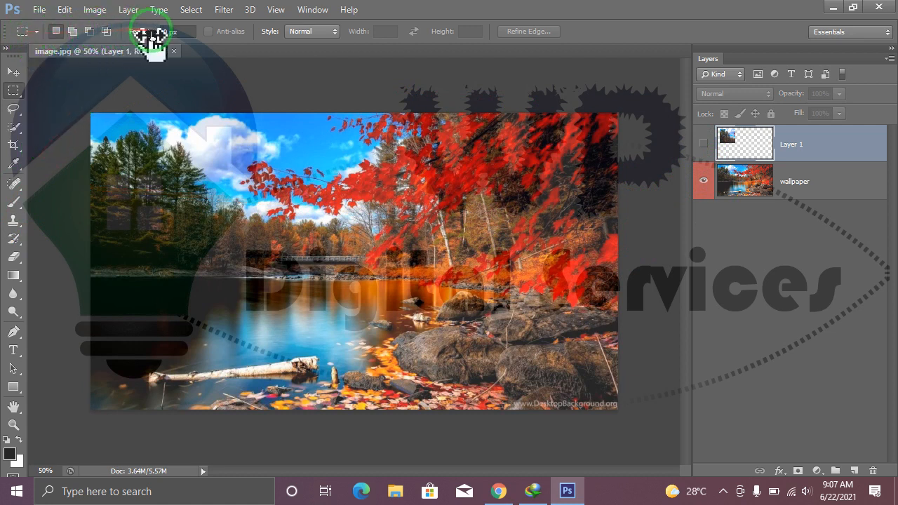
Using the Rectangular Marquee in Add to selection mode, select three separate areas over the trees, the red foliage and the lower shoreline.
click(9, 89)
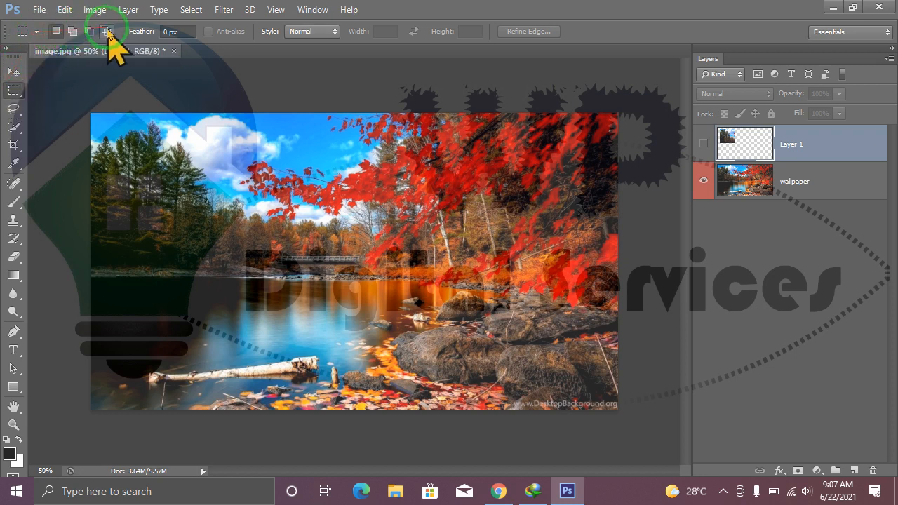
click(56, 32)
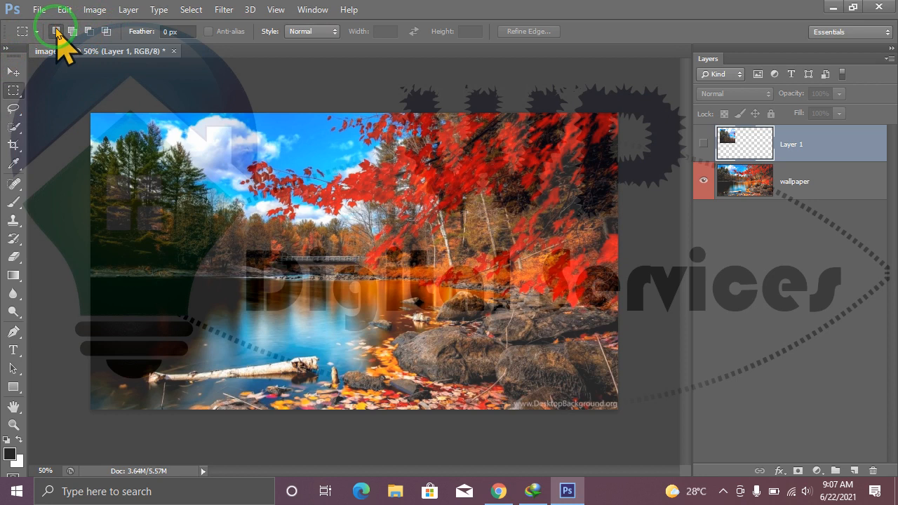
click(72, 31)
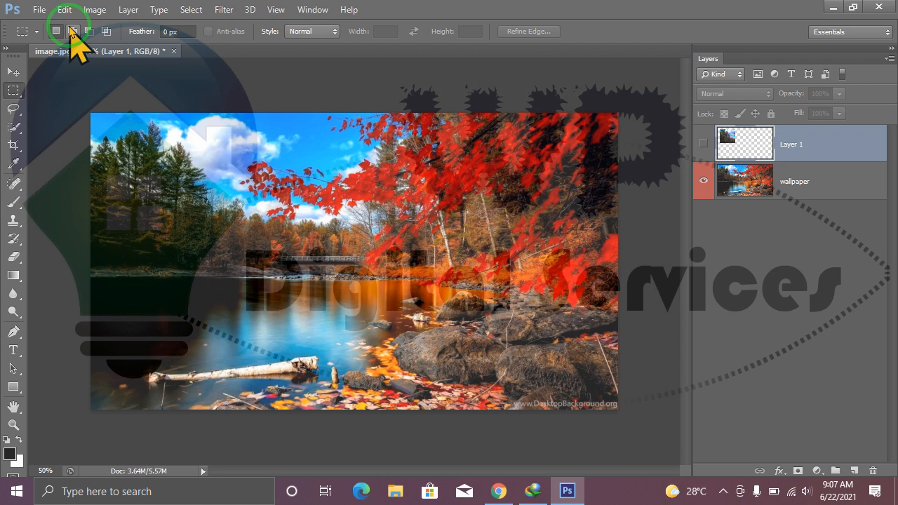
click(58, 32)
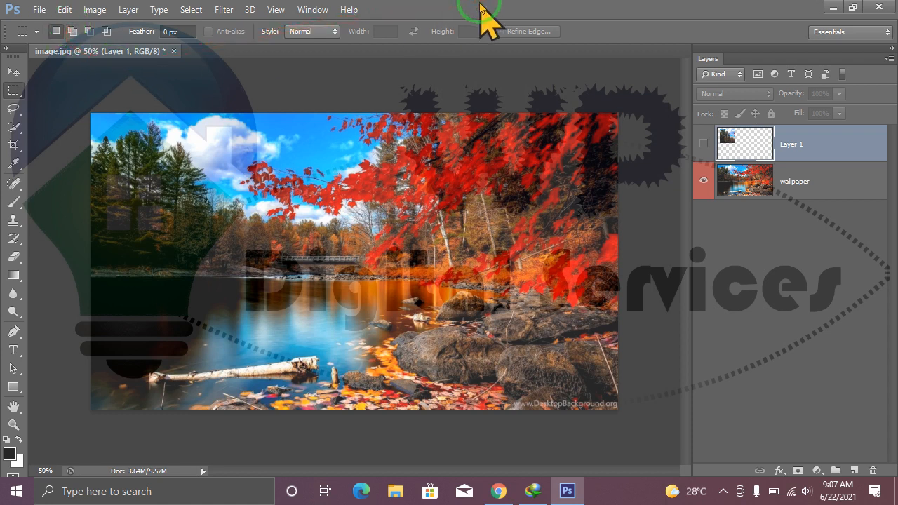
click(73, 32)
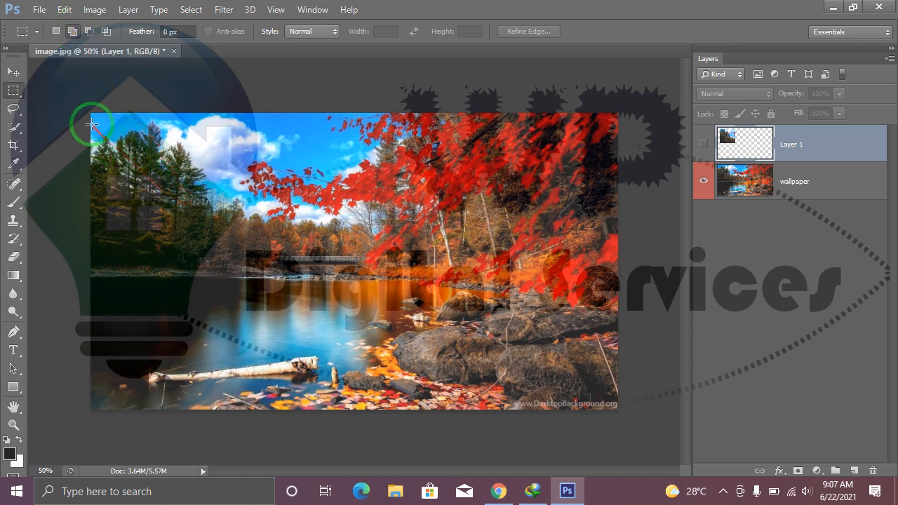
drag(97, 116, 241, 257)
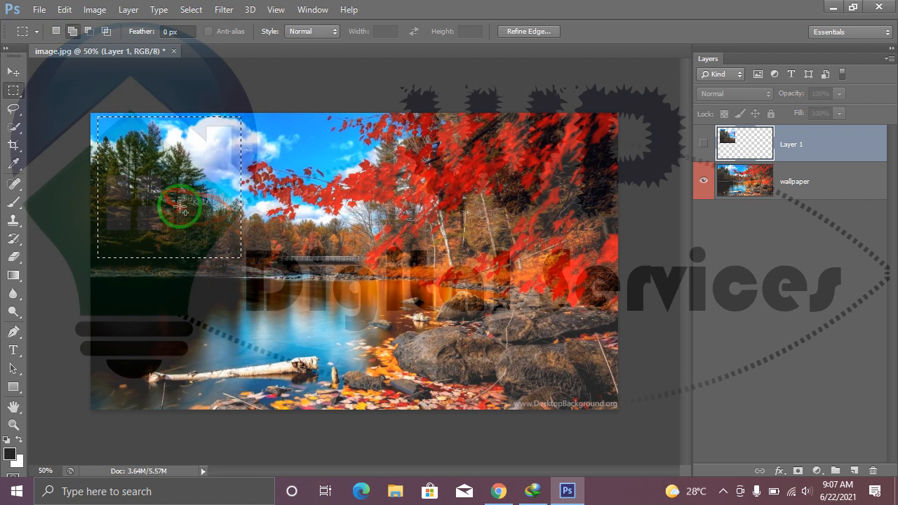
drag(430, 128, 426, 397)
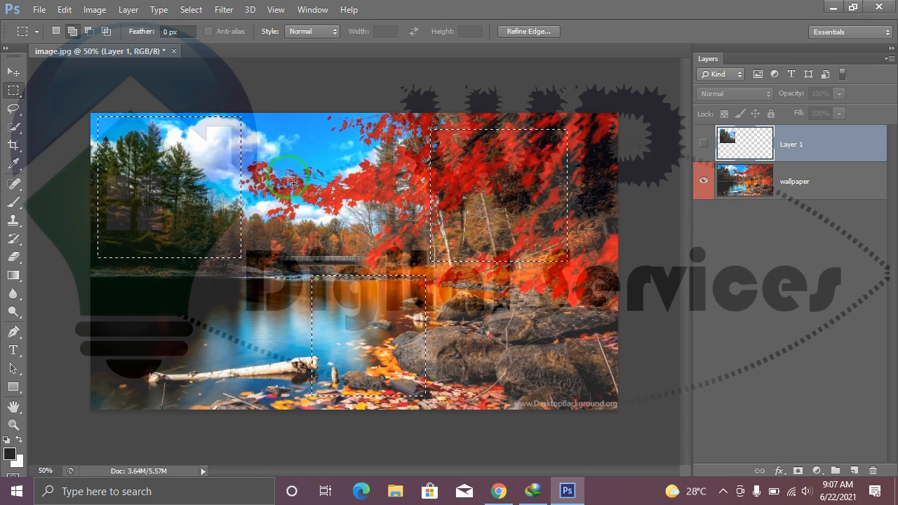
Try to copy the three selected areas to a new layer while Layer 1 is active, and undo the copy.
key(ctrl+j)
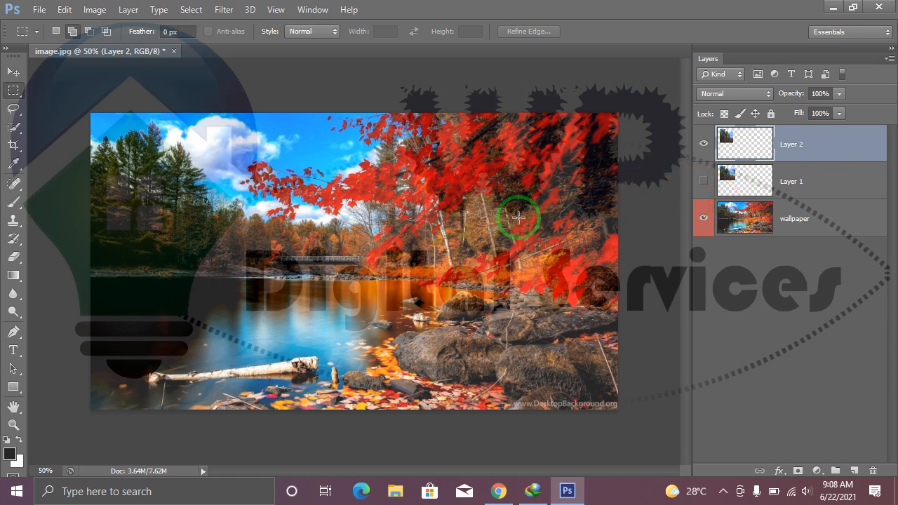
key(ctrl+z)
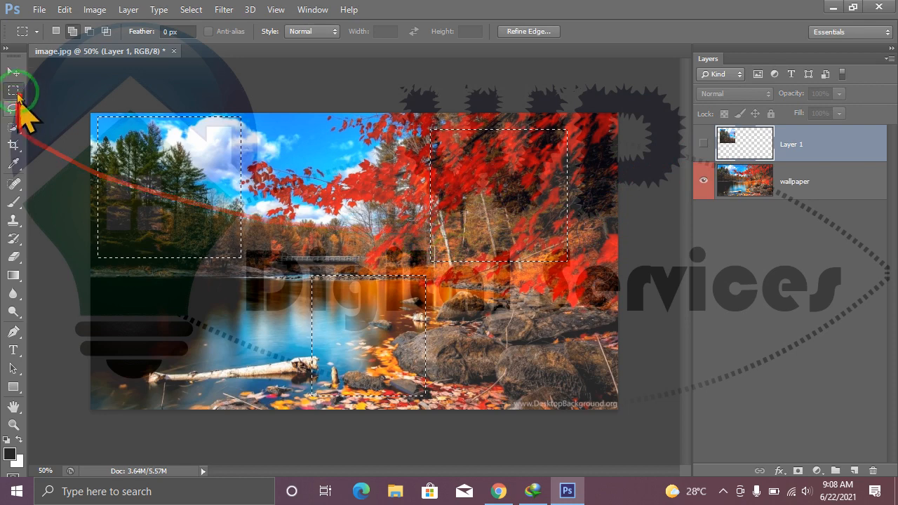
Make the wallpaper layer active, move its three selected areas right and slightly down with the Move tool, and undo the move.
click(12, 72)
click(200, 217)
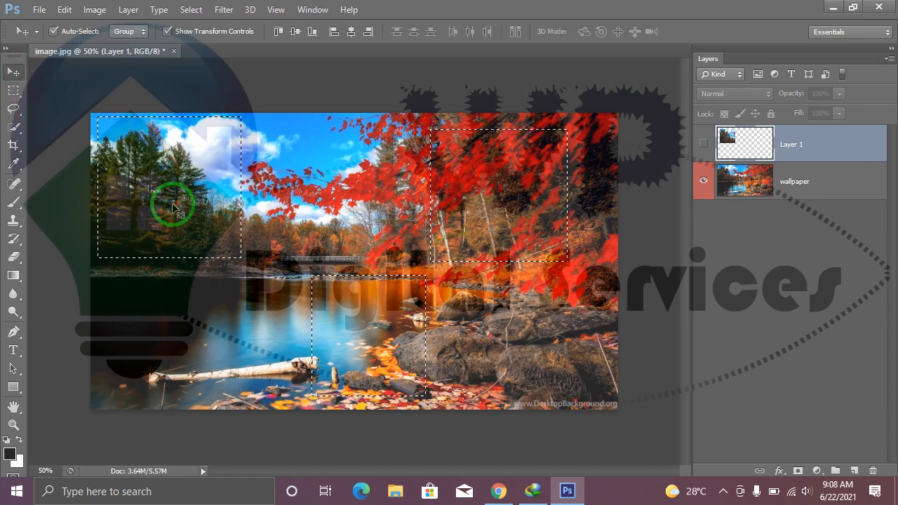
click(440, 196)
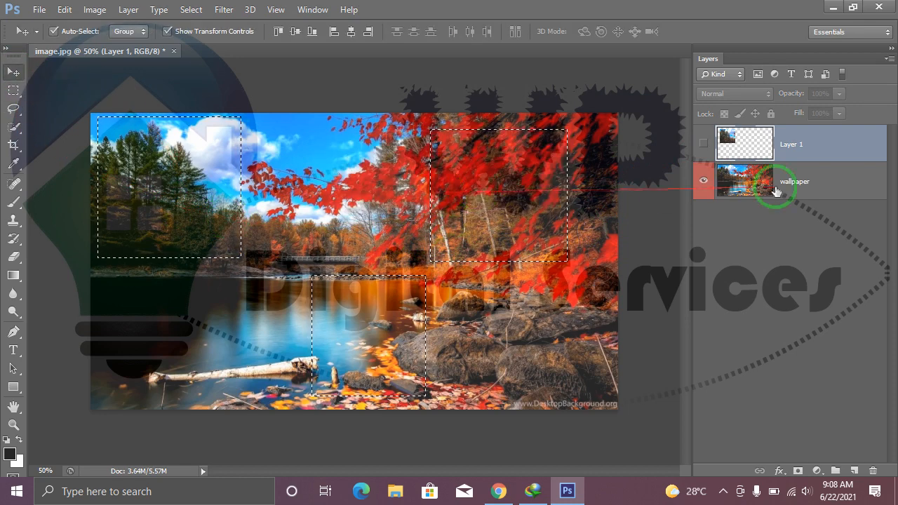
click(795, 194)
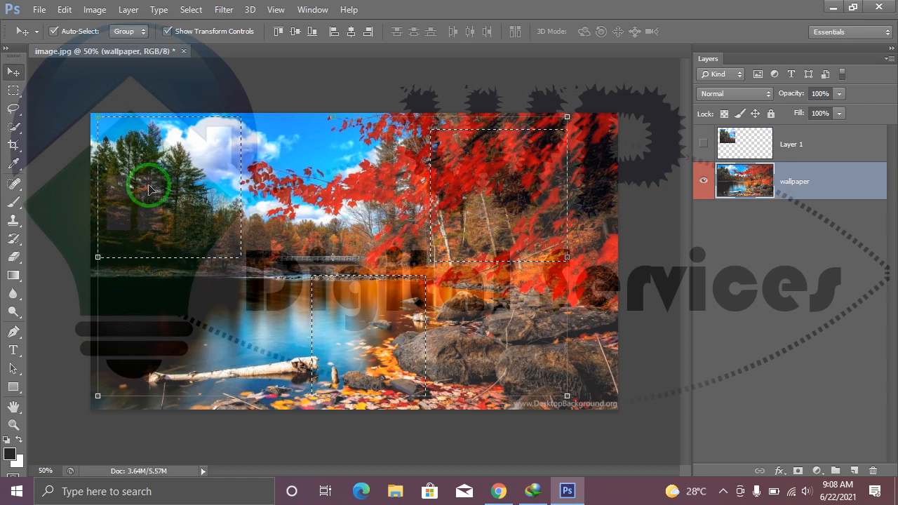
drag(207, 203, 226, 204)
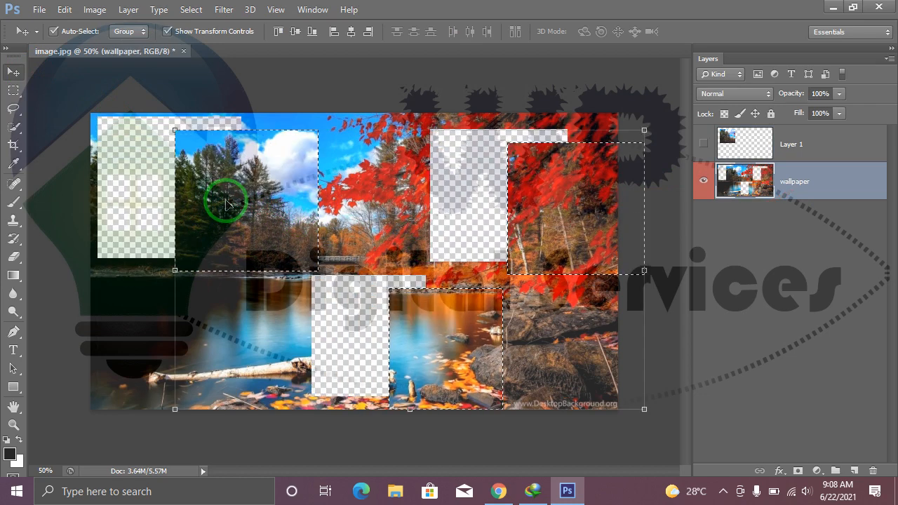
key(ctrl+z)
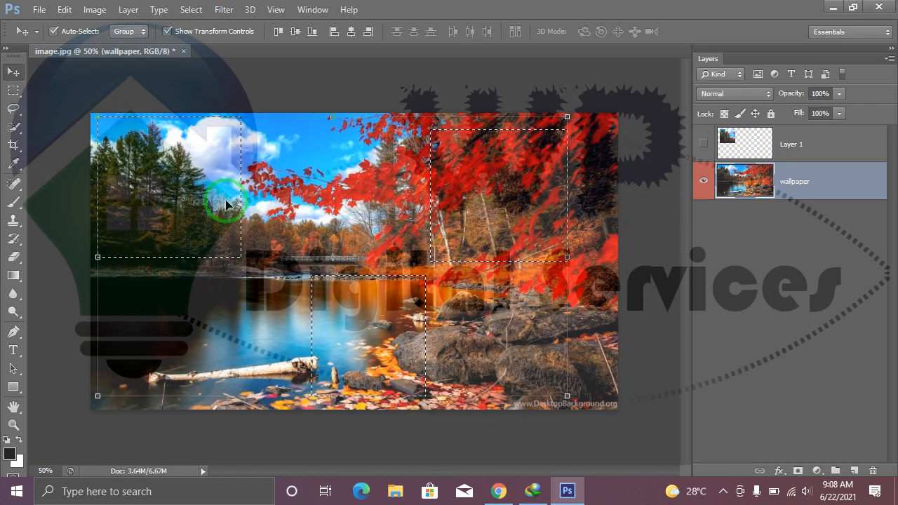
Copy the three selected wallpaper areas to a new layer and hide the wallpaper layer.
key(ctrl+j)
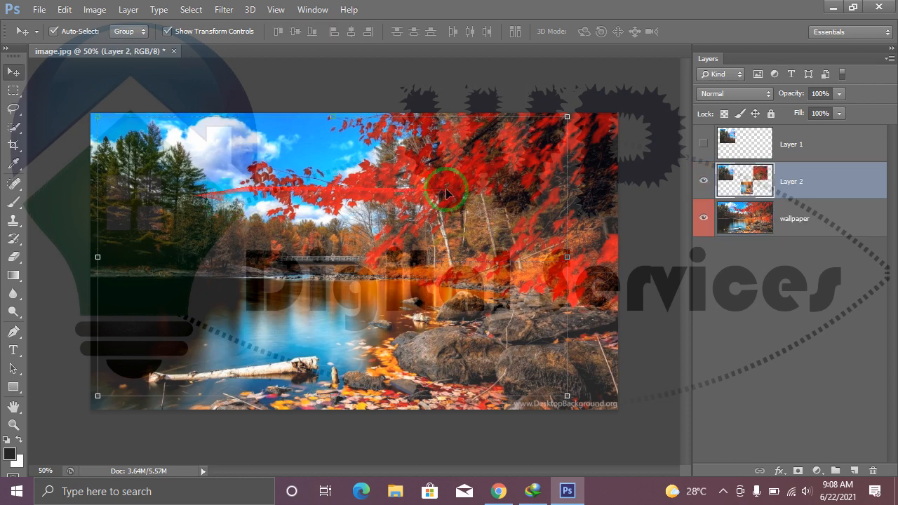
click(704, 218)
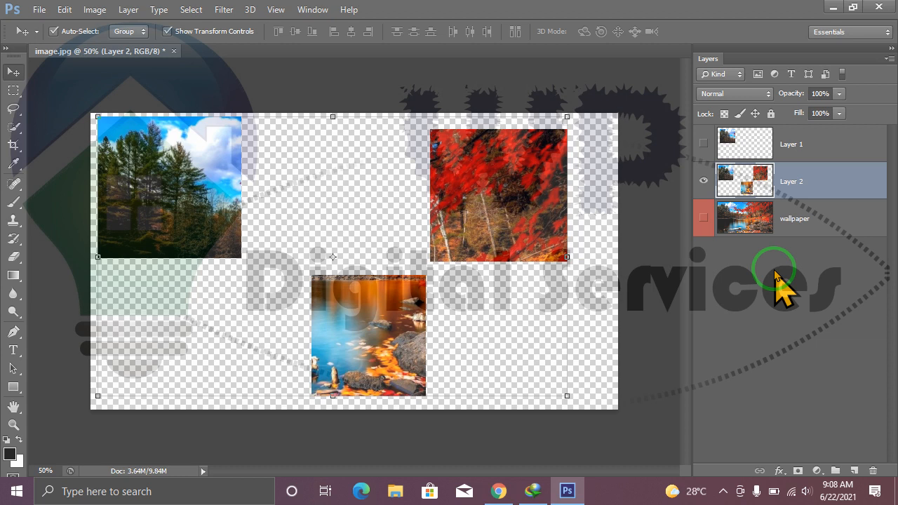
Move the three Layer 2 pieces slightly right and down, and show the wallpaper layer in place of Layer 2.
drag(520, 202, 541, 209)
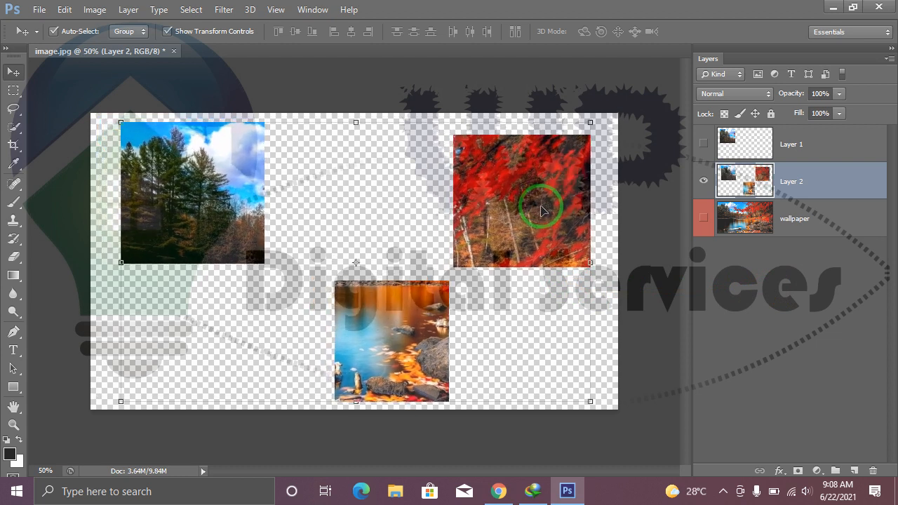
click(703, 181)
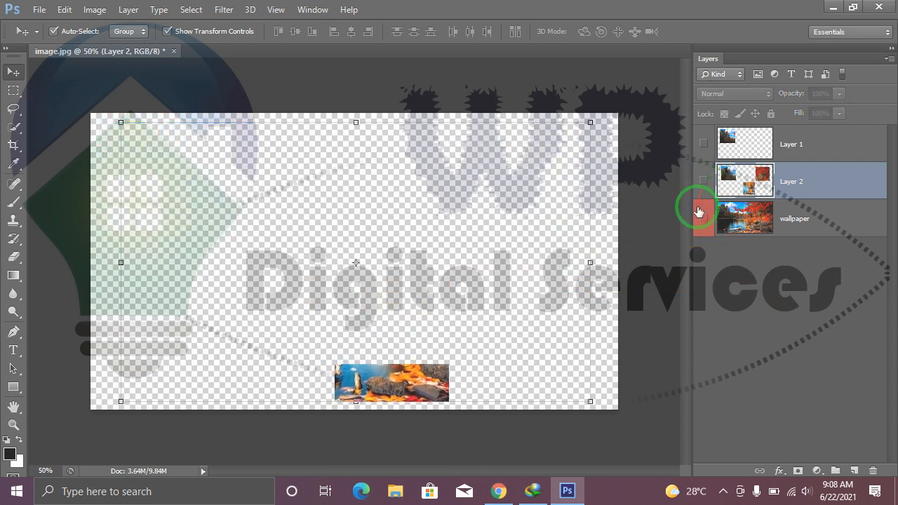
click(704, 220)
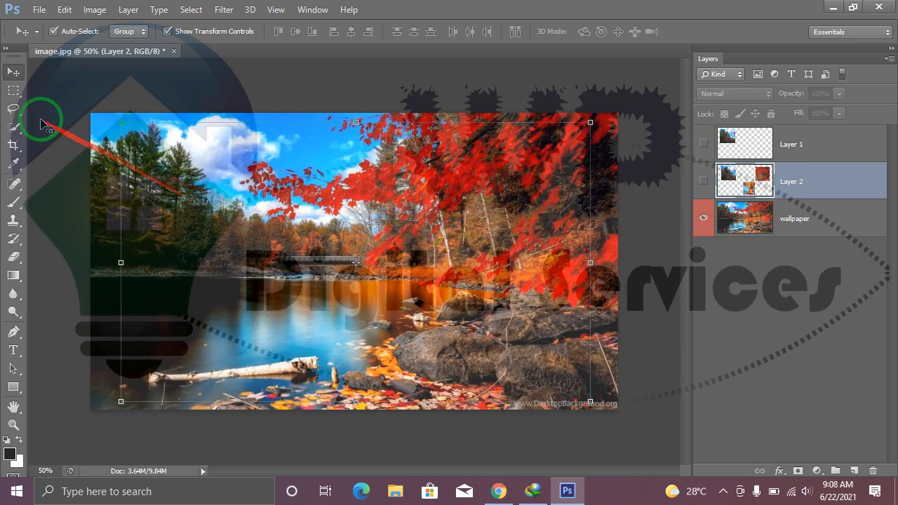
Draw a rectangular selection over the trees and lake edge, subtract its lower-right part and bottom strip, and make the wallpaper layer active.
click(14, 90)
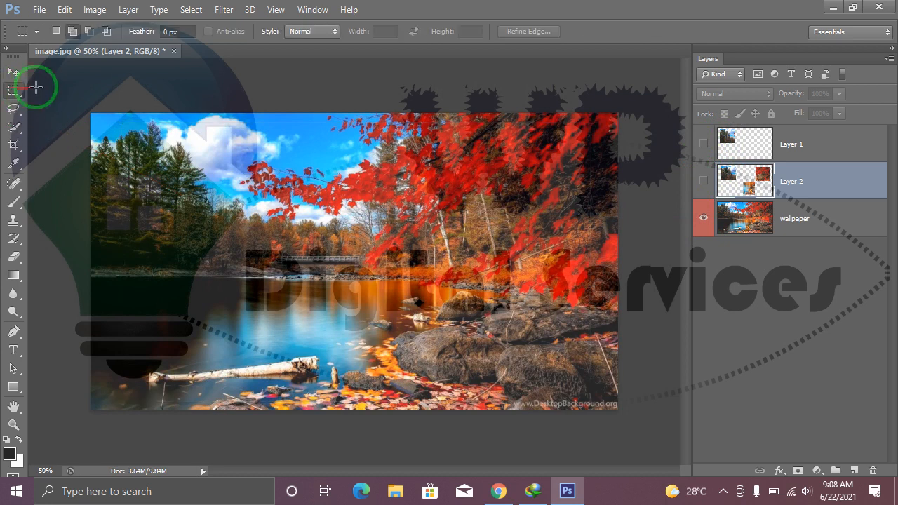
click(88, 32)
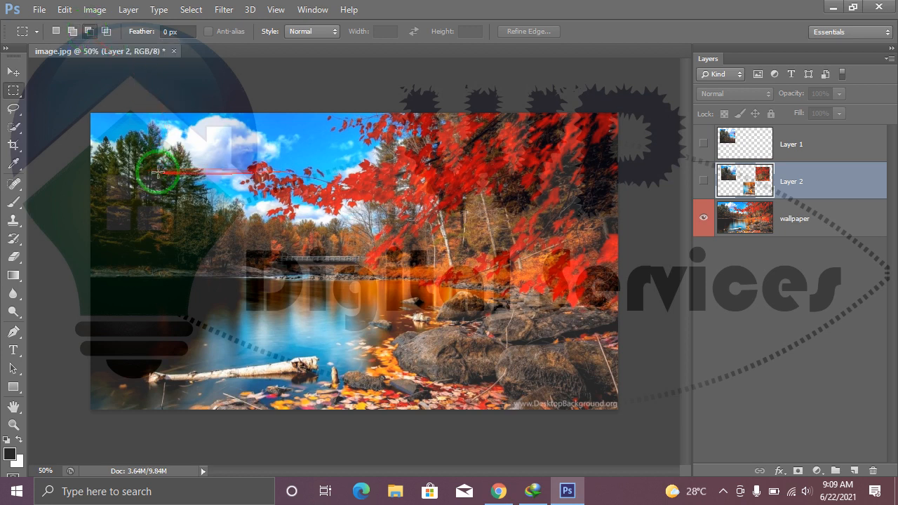
drag(144, 150, 311, 305)
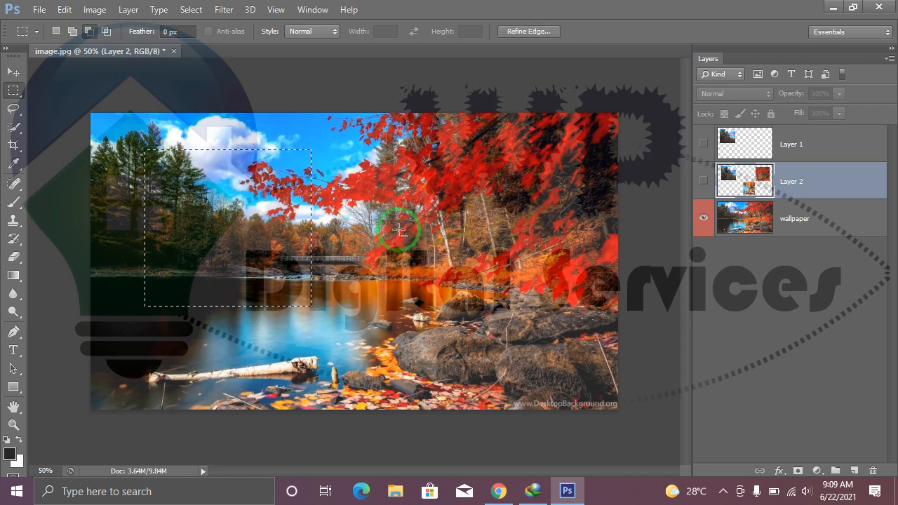
drag(429, 197, 248, 351)
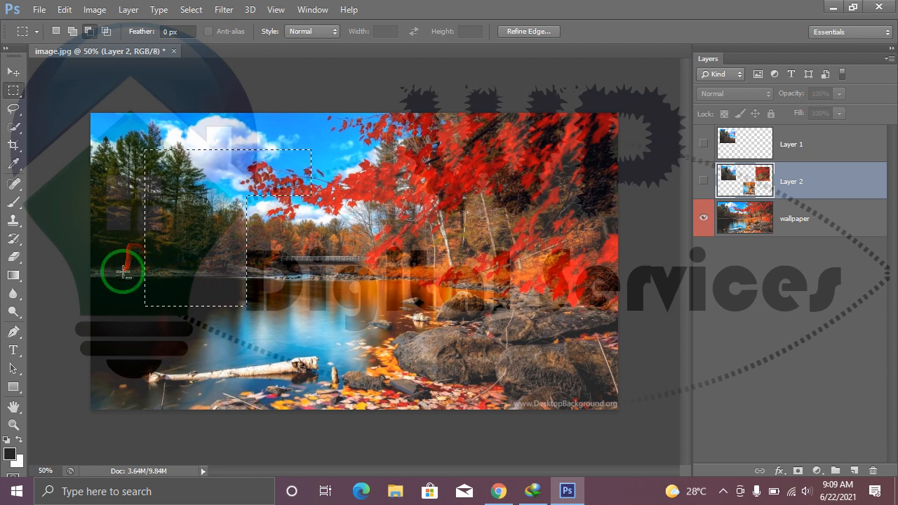
drag(136, 273, 294, 326)
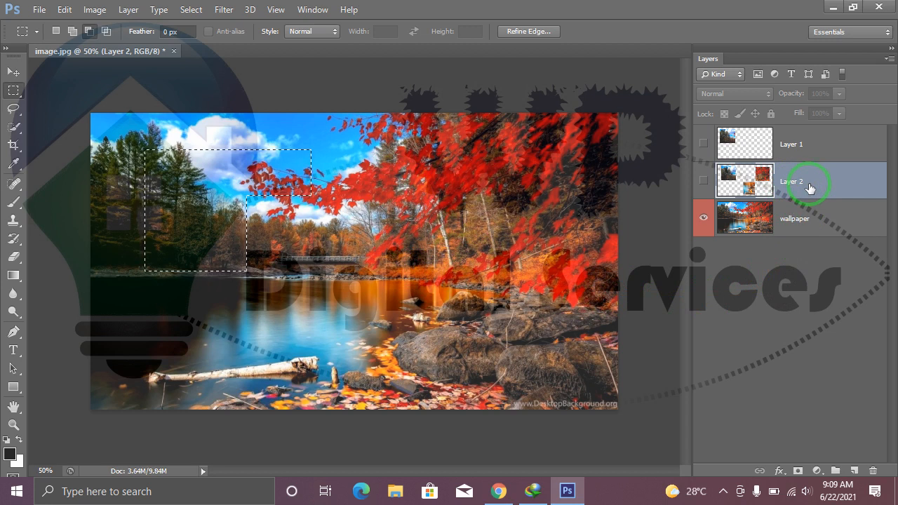
click(787, 223)
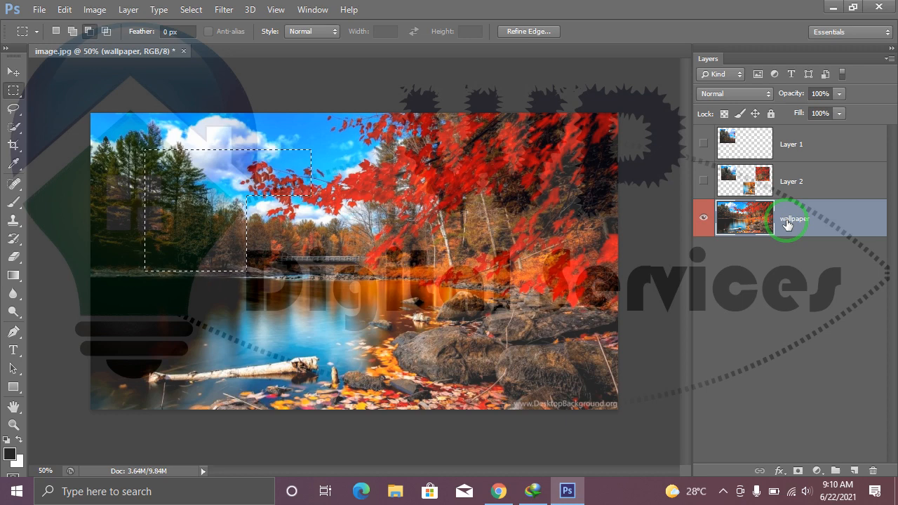
Copy the selected wallpaper area to a new layer, and show and activate the wallpaper layer in place of the copy.
key(ctrl+j)
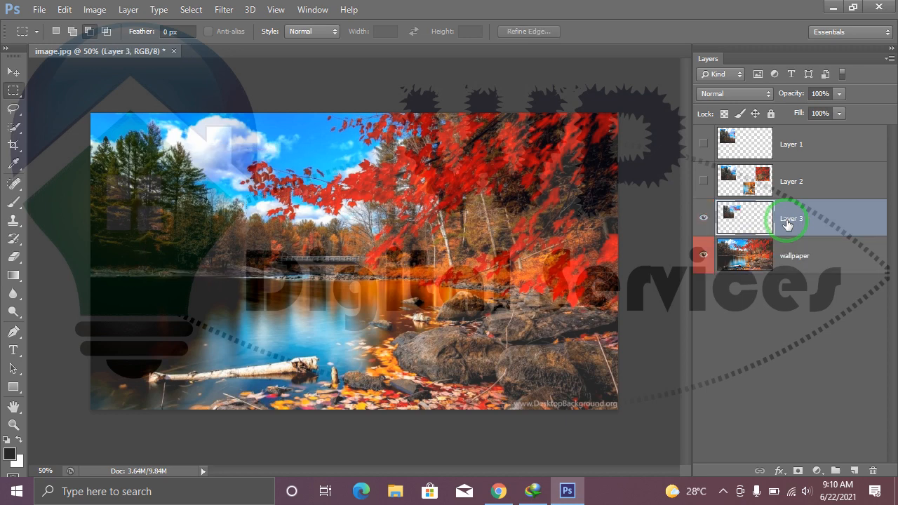
click(703, 255)
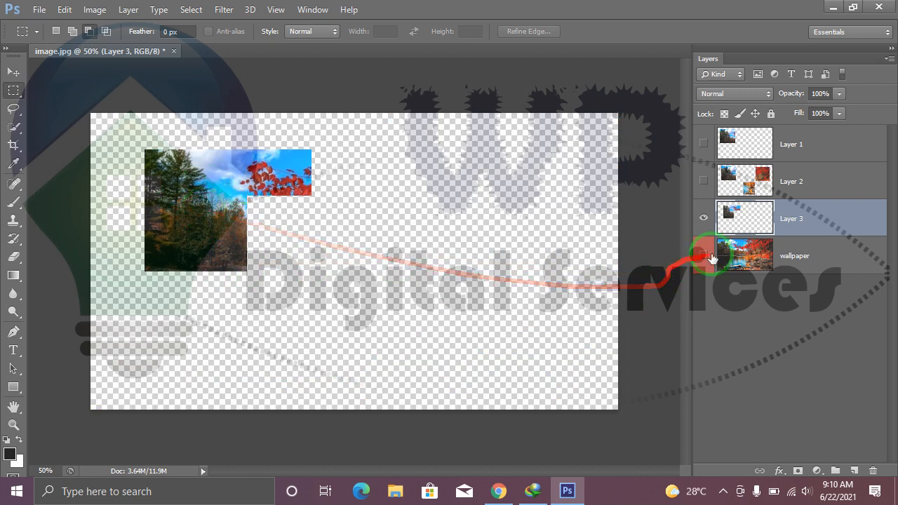
click(703, 218)
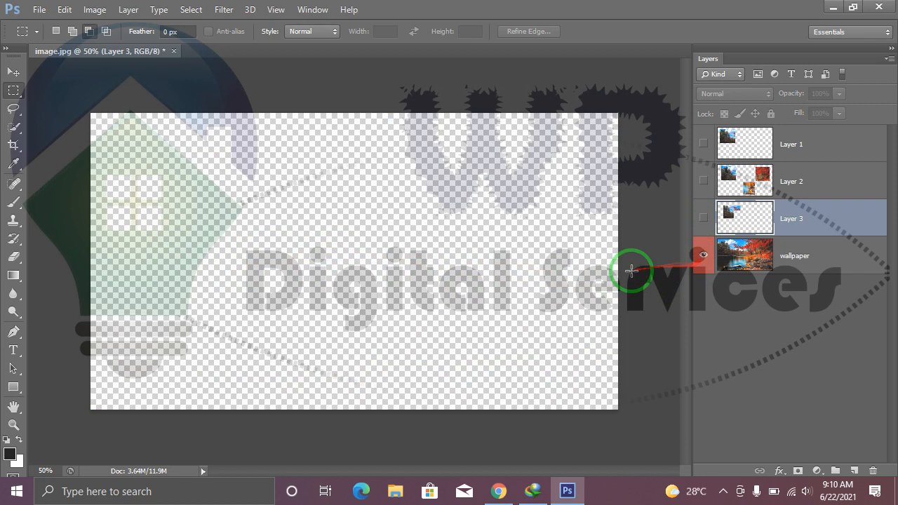
click(703, 256)
click(766, 266)
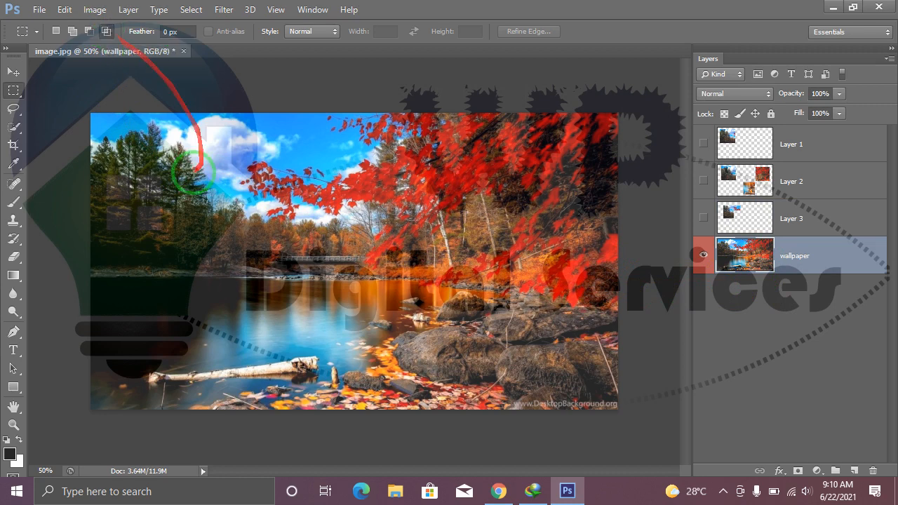
Draw a rectangular selection over the trees and lake, intersect it with one overlapping its lower-right part, and deselect.
drag(163, 160, 352, 335)
drag(417, 242, 260, 372)
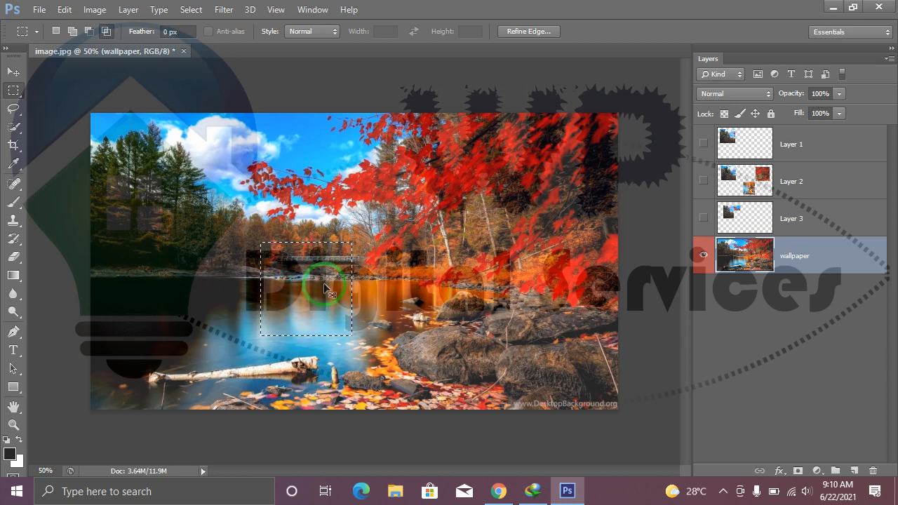
key(ctrl+d)
Intersect a large rectangular selection over the trees and clouds with a wider one covering its lower half, and clear the selection.
drag(120, 119, 337, 299)
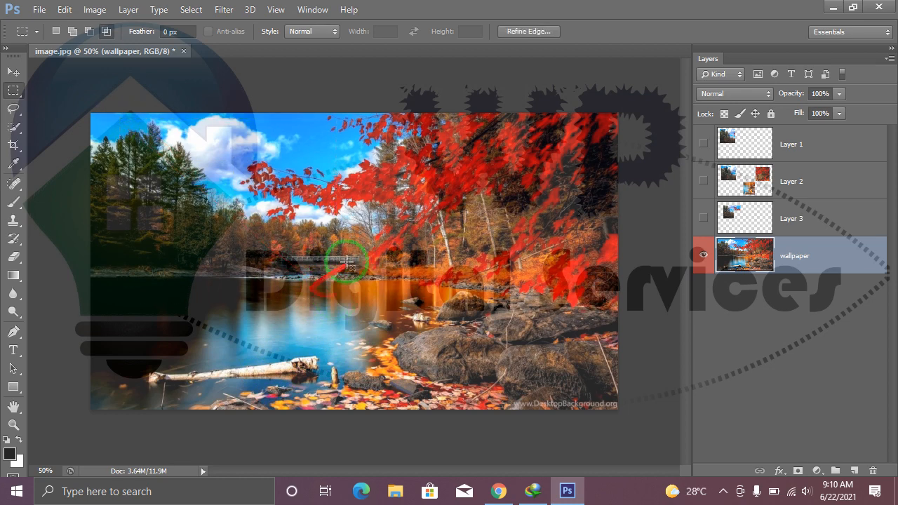
drag(376, 199, 106, 347)
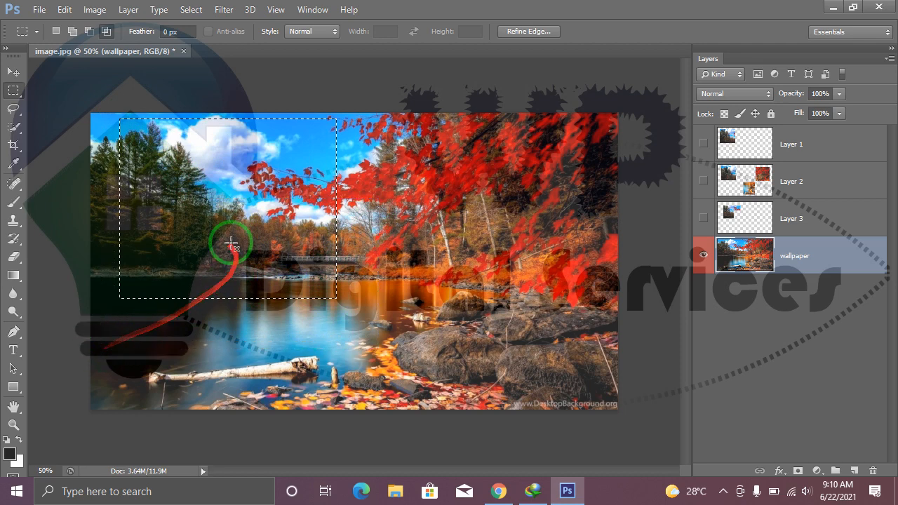
click(330, 163)
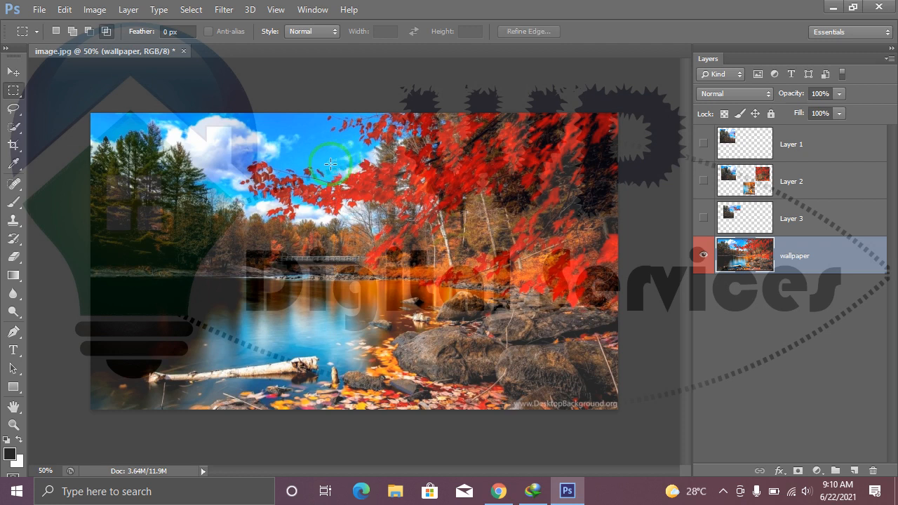
double_click(168, 32)
click(186, 31)
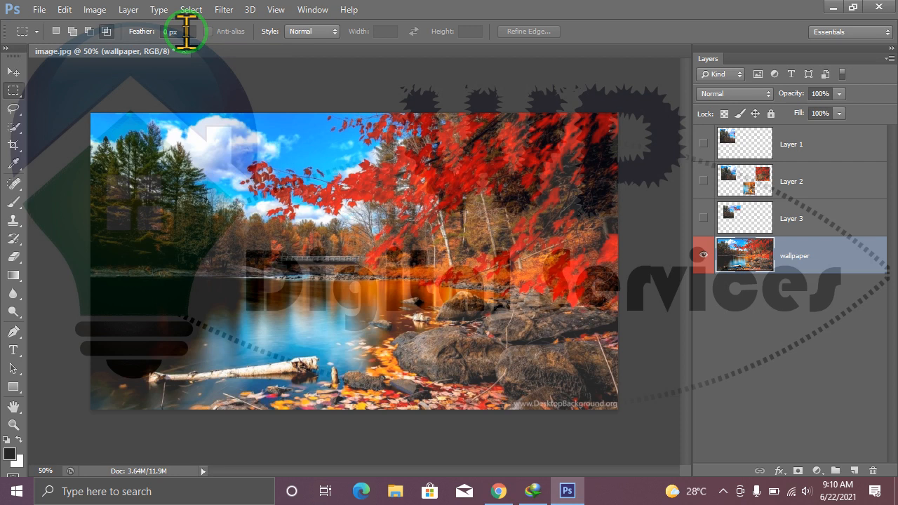
Select a small circular area of the white cloud with the Elliptical Marquee tool and copy it to a new layer.
click(20, 91)
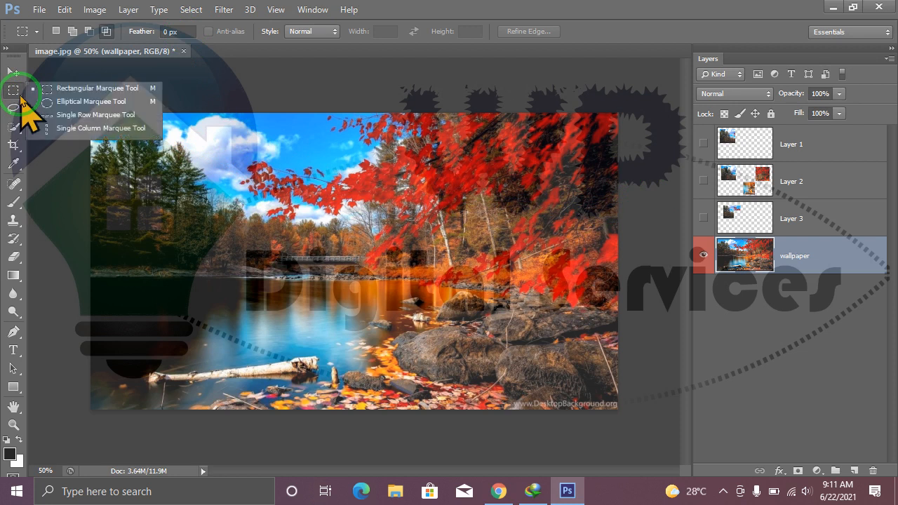
click(91, 105)
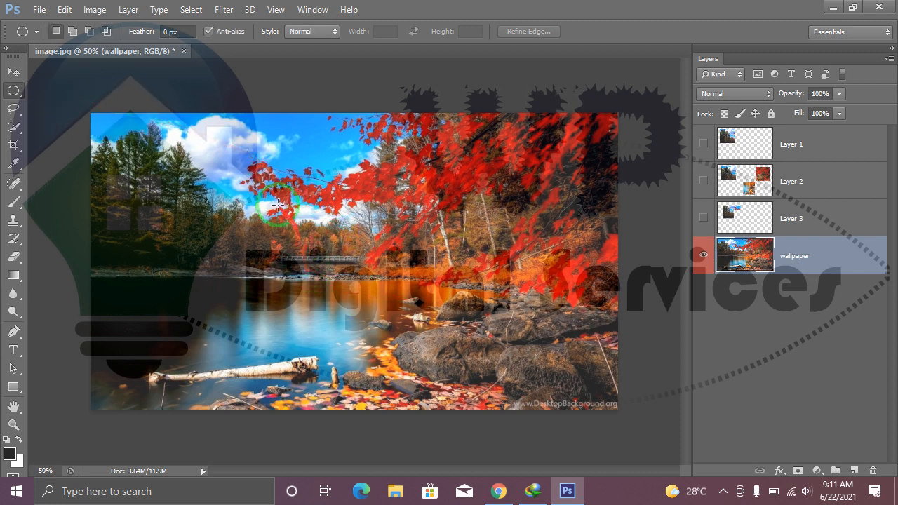
drag(201, 126, 251, 173)
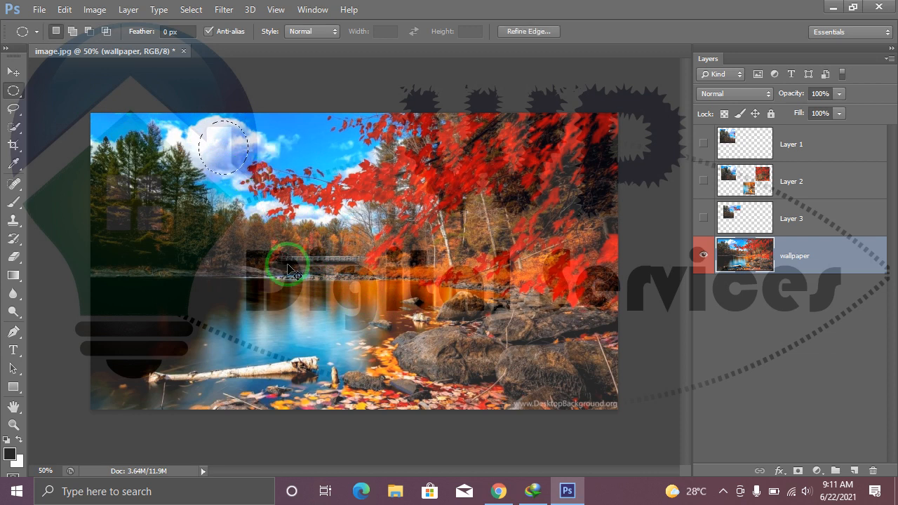
key(ctrl+j)
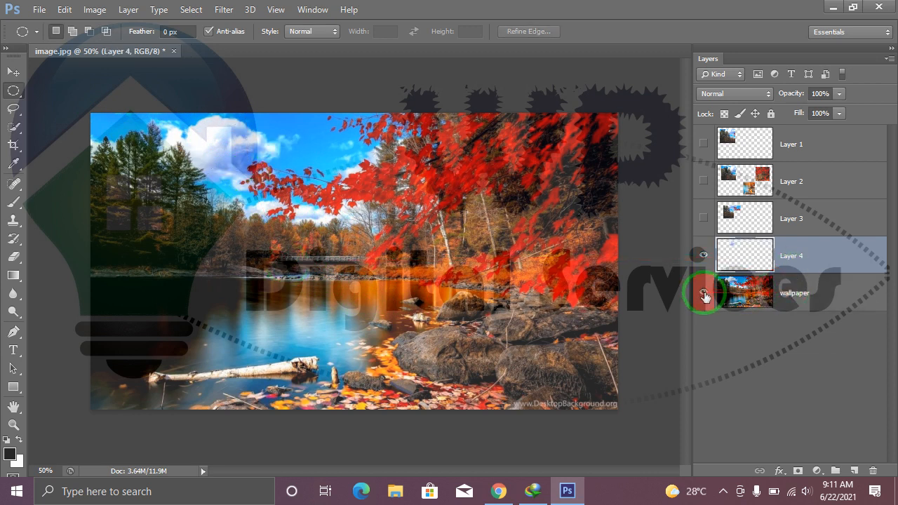
View the copied cloud circle without the wallpaper, and show the wallpaper layer in place of Layer 4.
click(704, 292)
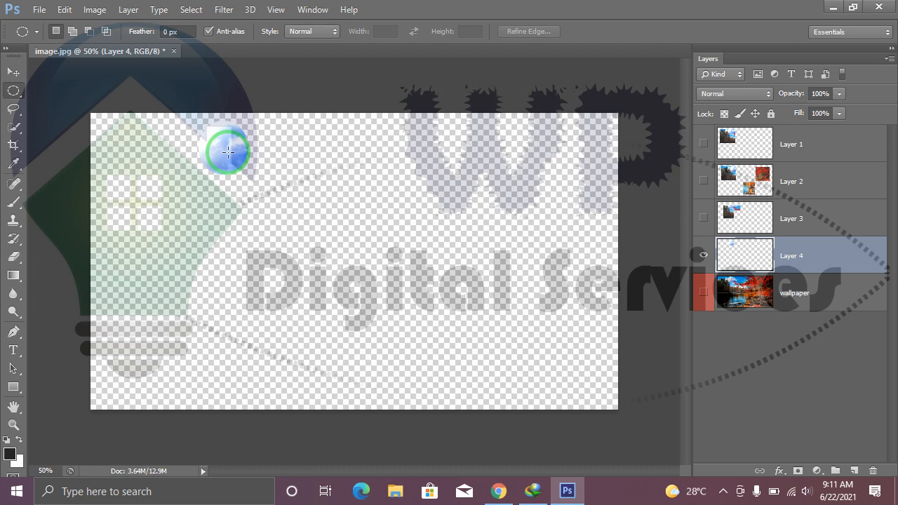
click(703, 294)
click(703, 259)
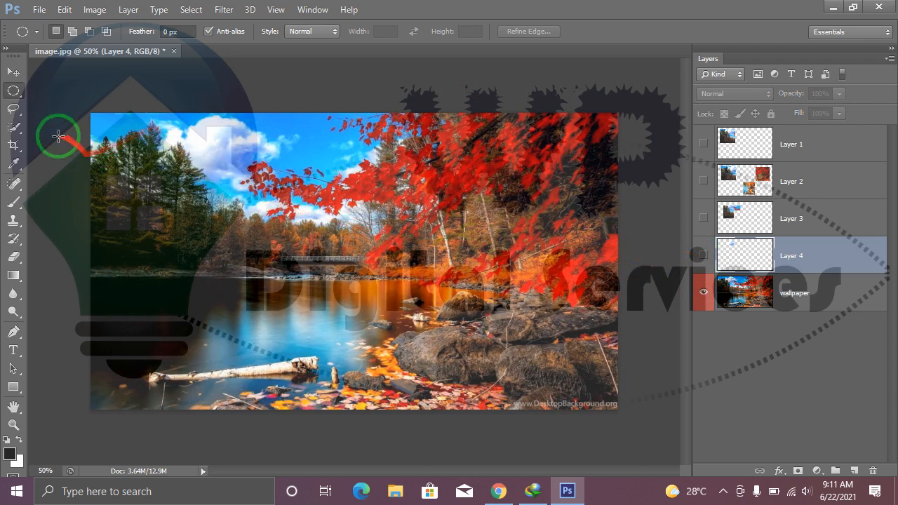
Select a single pixel row across the clouds with the Single Row Marquee tool and copy it from the wallpaper to a new layer.
right_click(14, 91)
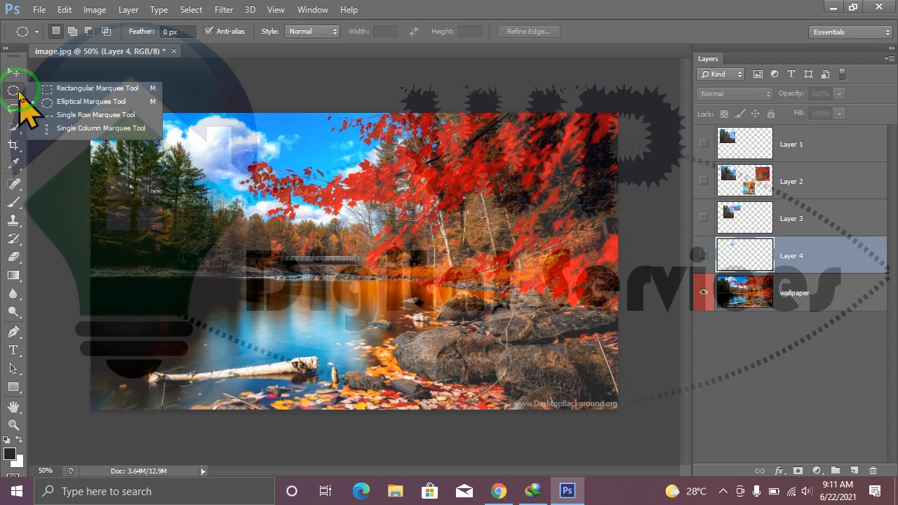
click(70, 115)
click(224, 154)
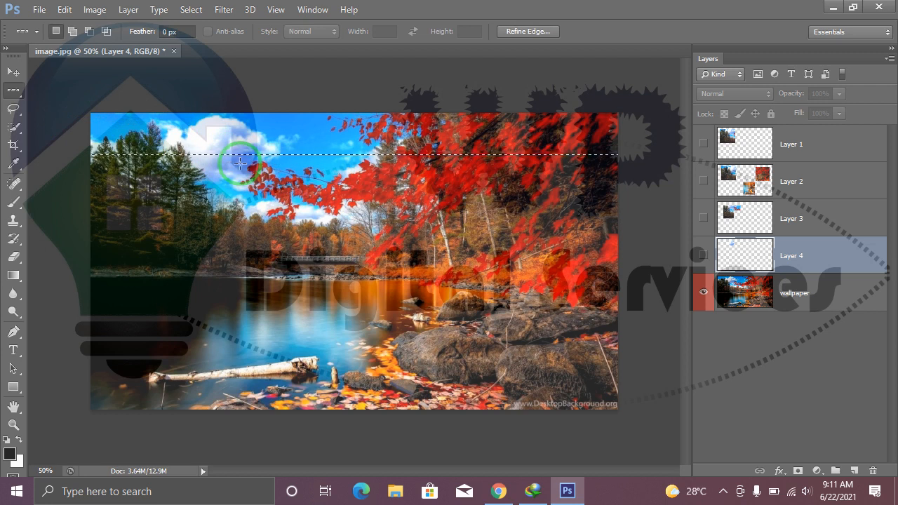
click(797, 300)
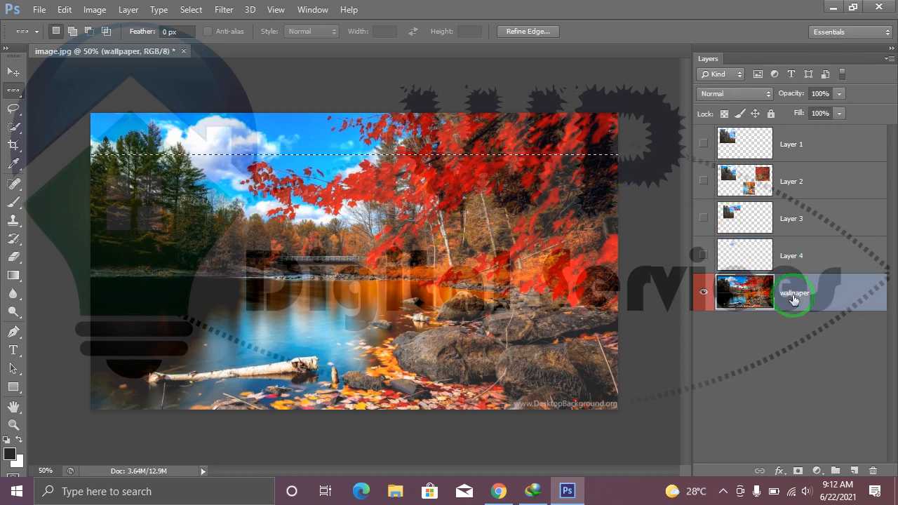
key(ctrl+j)
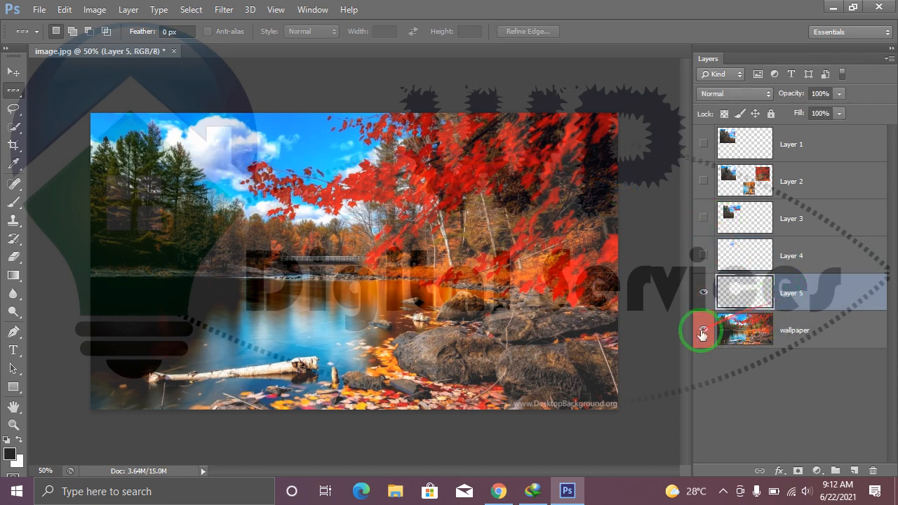
View the copied pixel row alone by toggling Layer 5, and show and activate the wallpaper layer in its place.
click(705, 330)
click(704, 292)
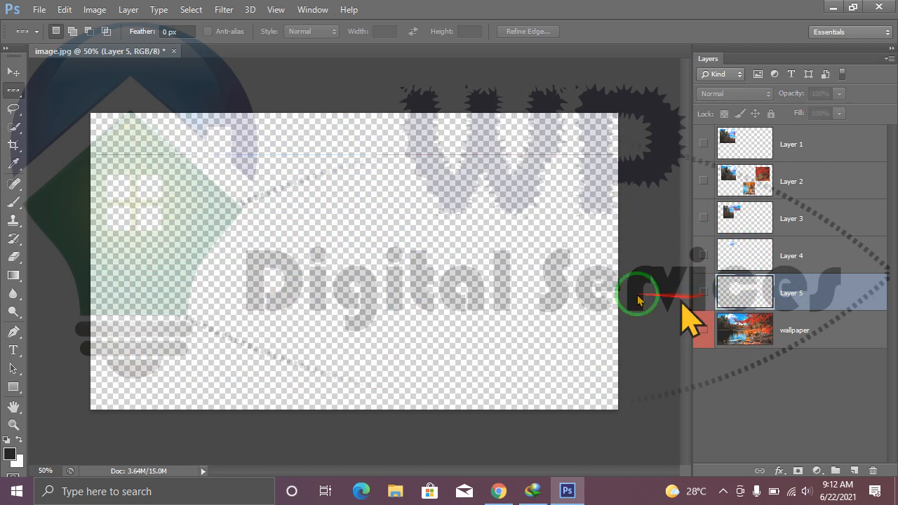
click(704, 292)
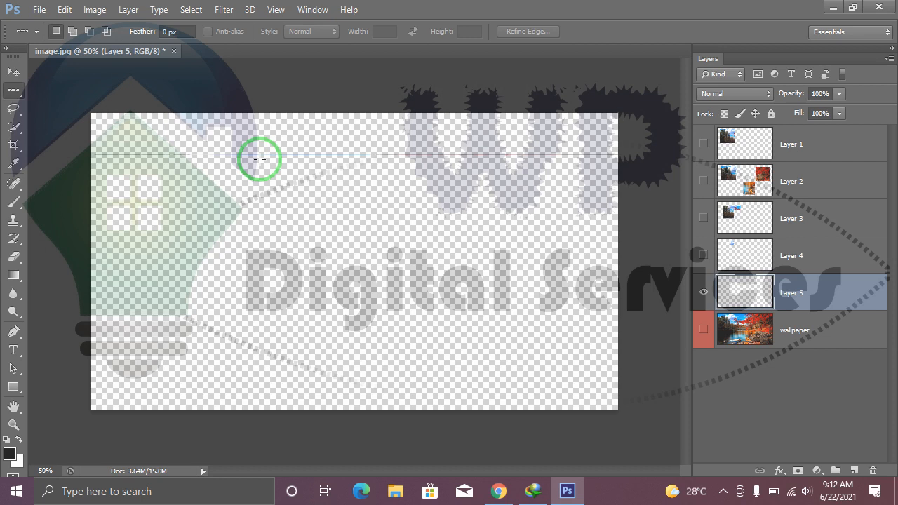
click(703, 291)
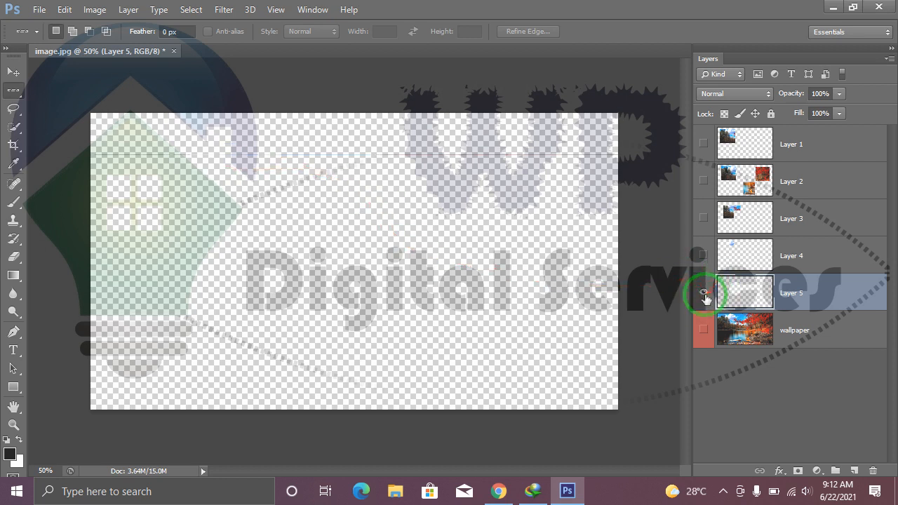
click(703, 330)
click(753, 333)
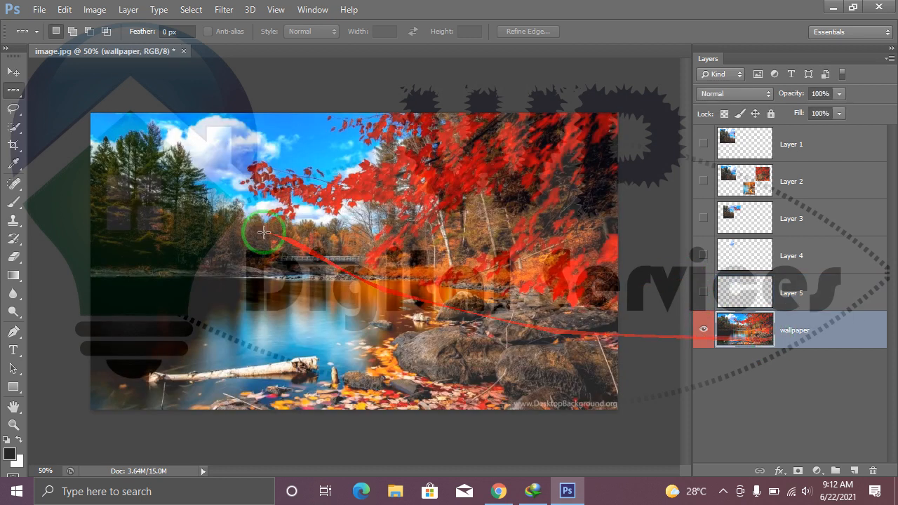
Outline a rounded area of cloud, sky and red leaves with the Lasso tool and copy it to a new layer.
click(16, 110)
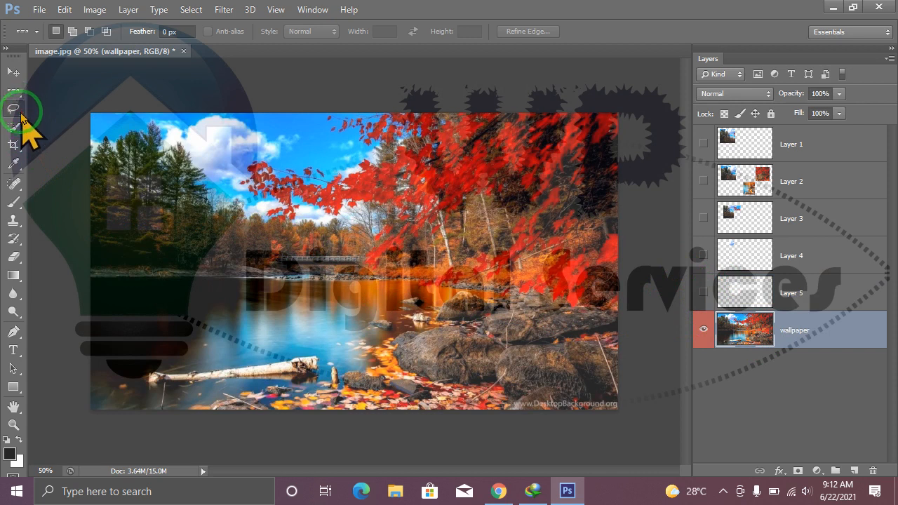
drag(21, 116, 66, 111)
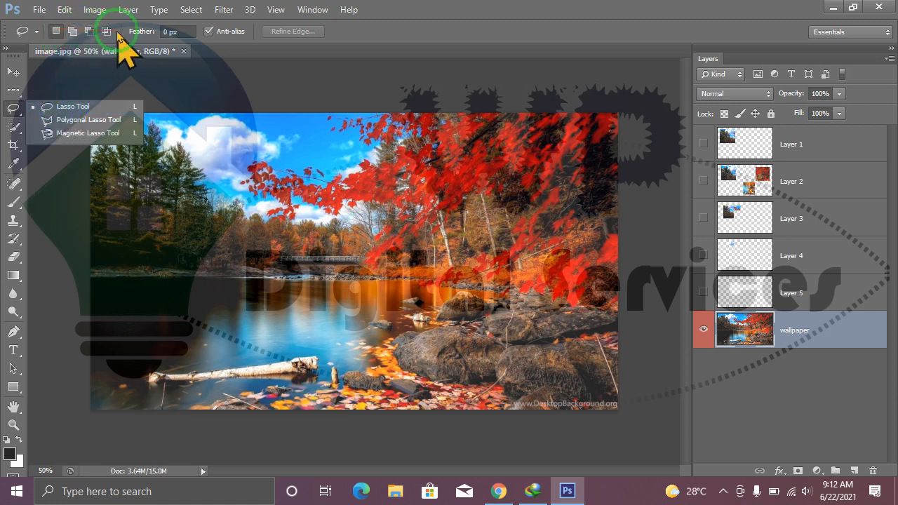
click(72, 107)
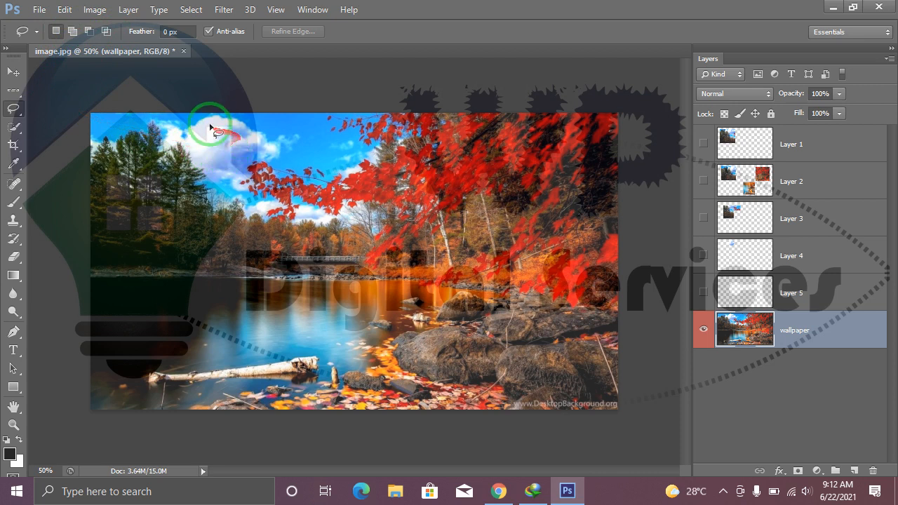
mouse_move(179, 149)
mouse_down()
mouse_move(228, 211)
mouse_move(312, 186)
mouse_move(284, 132)
mouse_move(228, 116)
mouse_move(191, 125)
mouse_move(181, 136)
mouse_move(372, 196)
mouse_up()
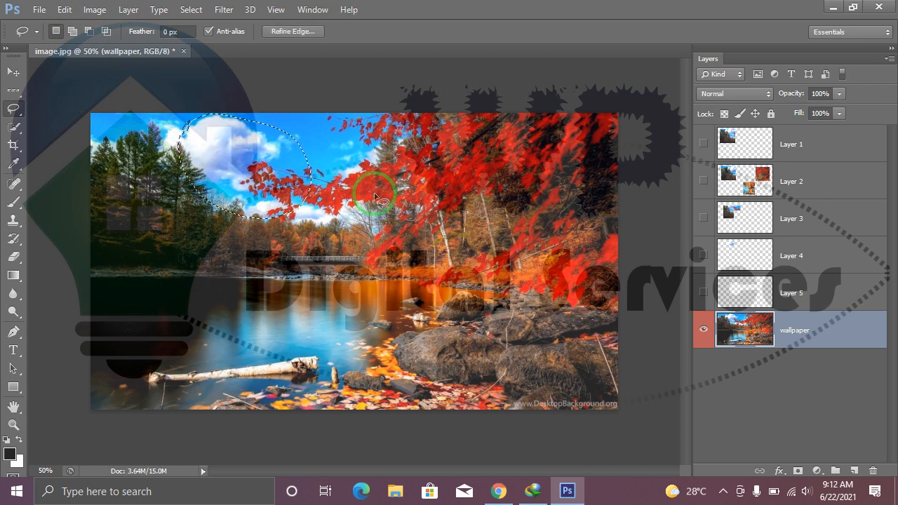
key(ctrl+j)
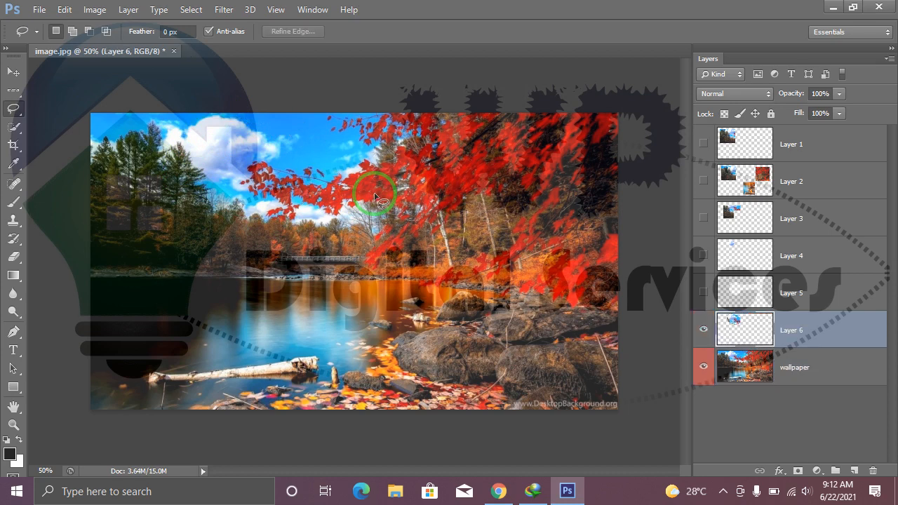
View the lassoed cloud piece without the wallpaper, hide Layer 6, and make the visible wallpaper layer active.
click(704, 365)
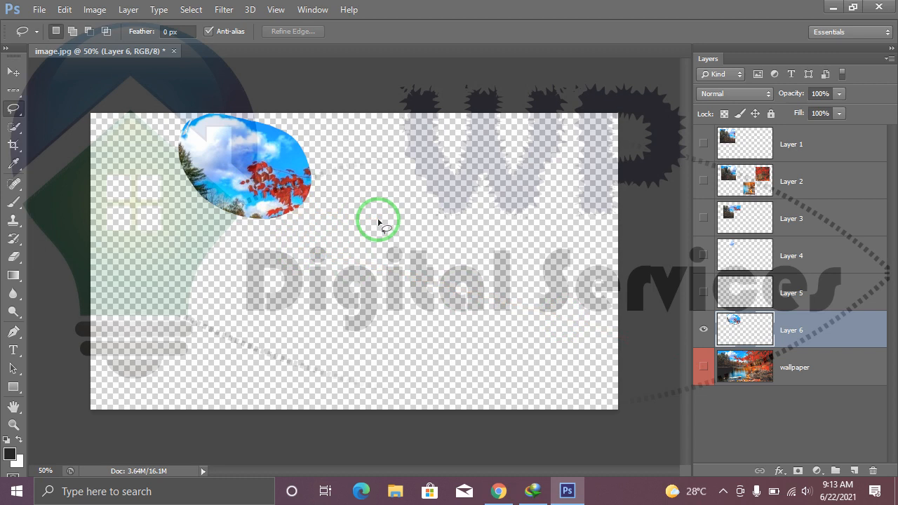
click(704, 365)
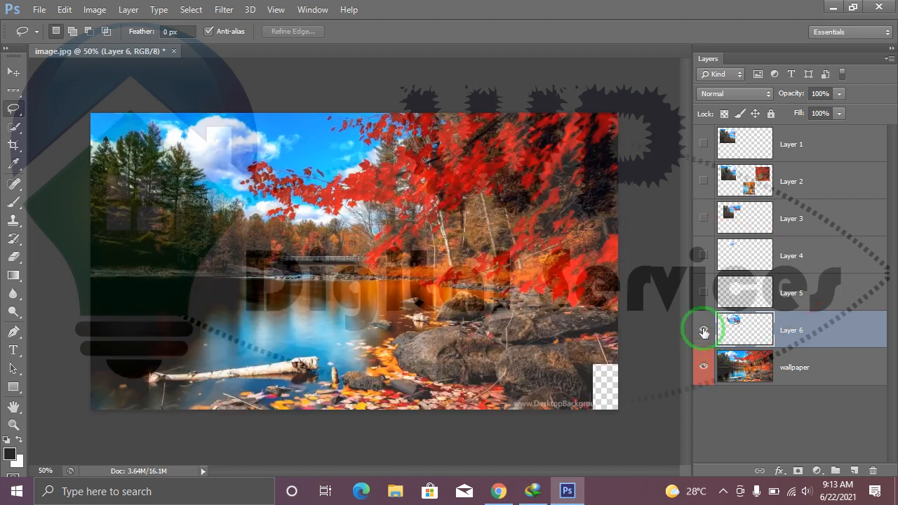
click(704, 332)
click(757, 381)
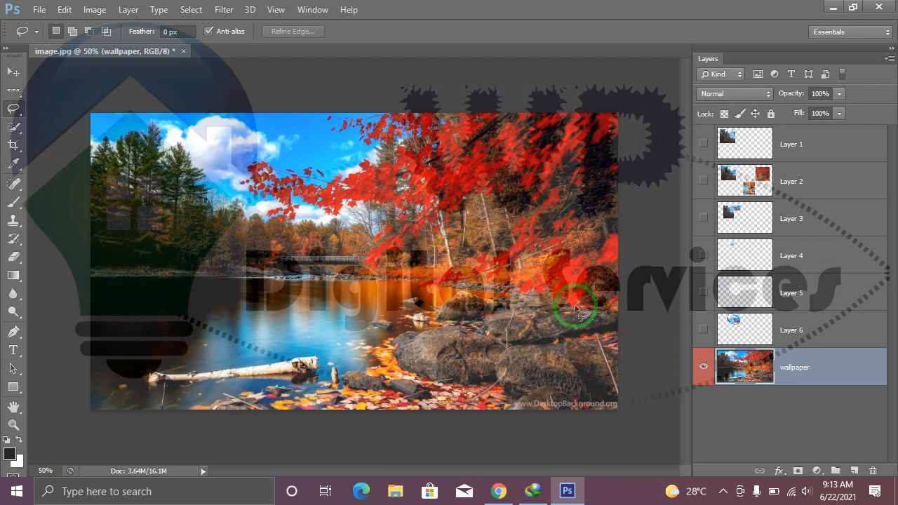
Trace the large rocks at the image's lower right with the Lasso tool and copy them to a new layer.
mouse_move(410, 331)
mouse_down()
mouse_move(399, 367)
mouse_move(487, 380)
mouse_move(548, 404)
mouse_move(610, 398)
mouse_move(605, 350)
mouse_move(565, 340)
mouse_up()
mouse_move(618, 327)
mouse_down()
mouse_move(579, 308)
mouse_move(516, 313)
mouse_move(523, 316)
mouse_up()
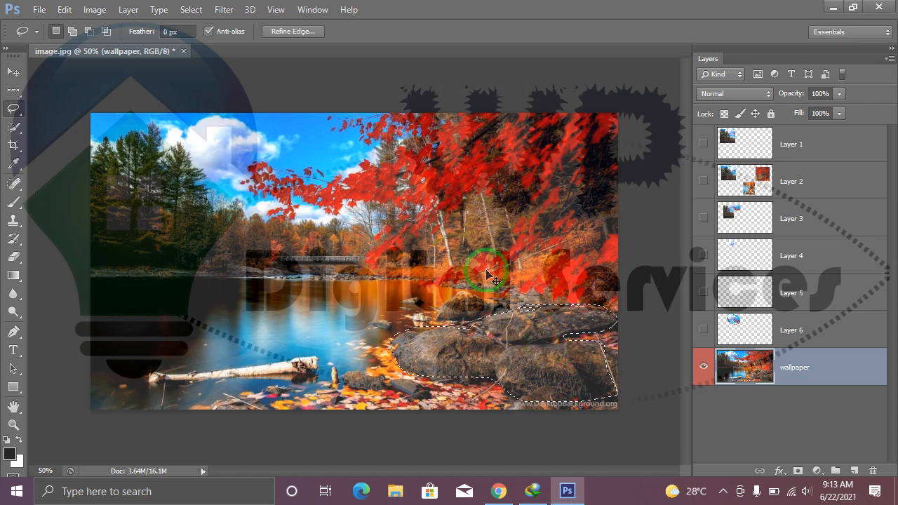
key(ctrl+j)
View the copied rocks without the wallpaper, and show and activate the wallpaper layer in place of Layer 7.
click(704, 405)
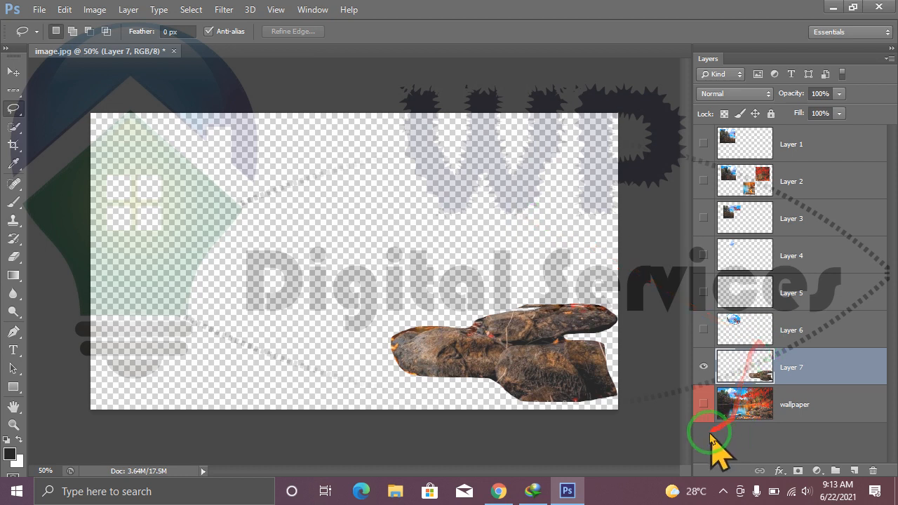
click(705, 402)
click(704, 366)
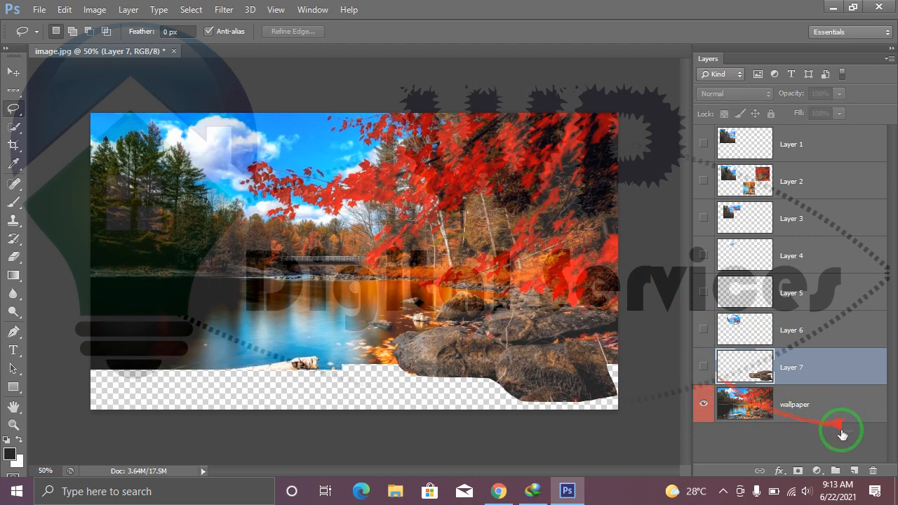
click(818, 410)
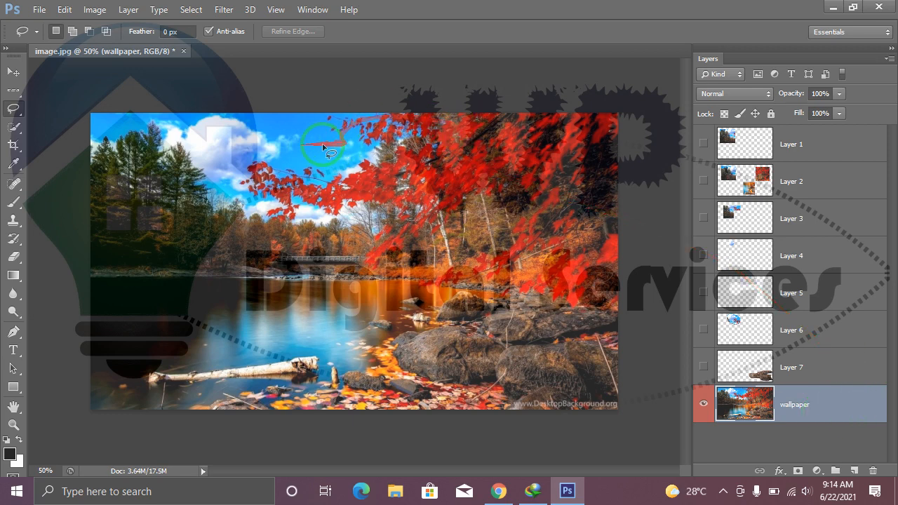
Place the baby picture from the PICS folder into the document as a new layer.
click(38, 10)
click(39, 9)
click(64, 9)
click(38, 9)
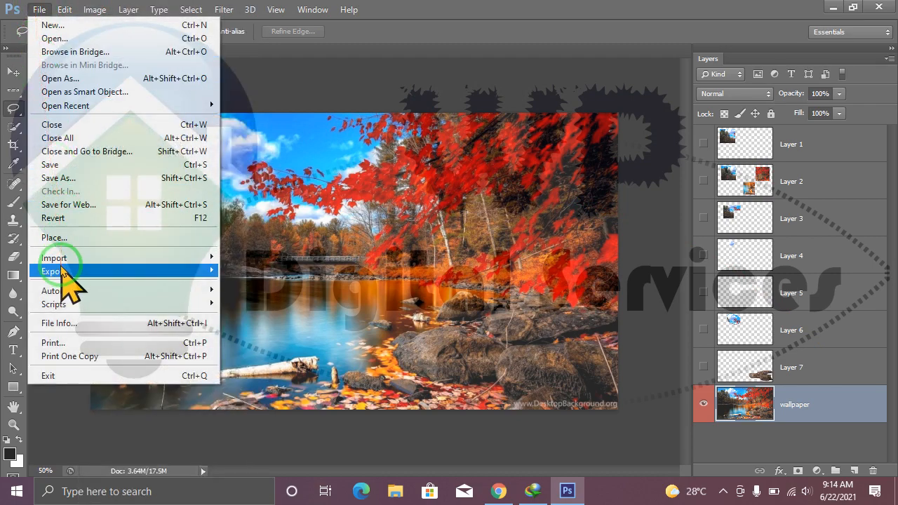
click(61, 239)
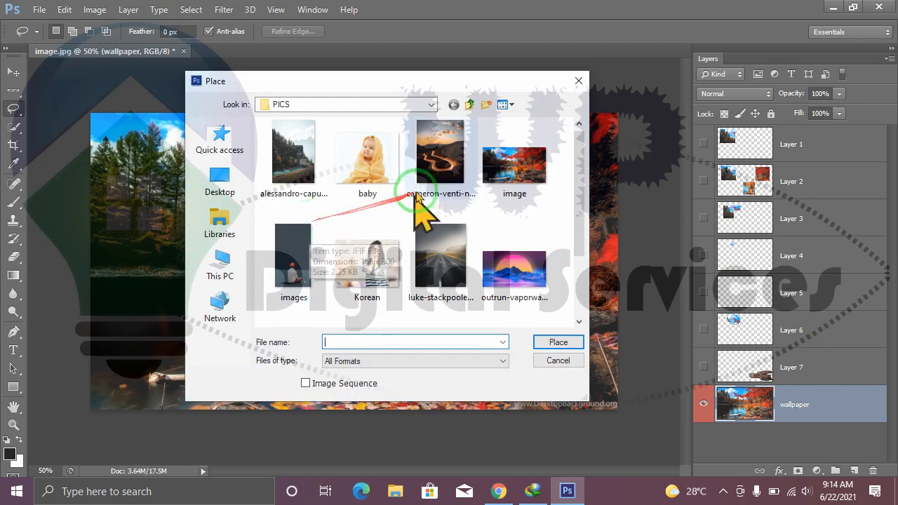
click(379, 158)
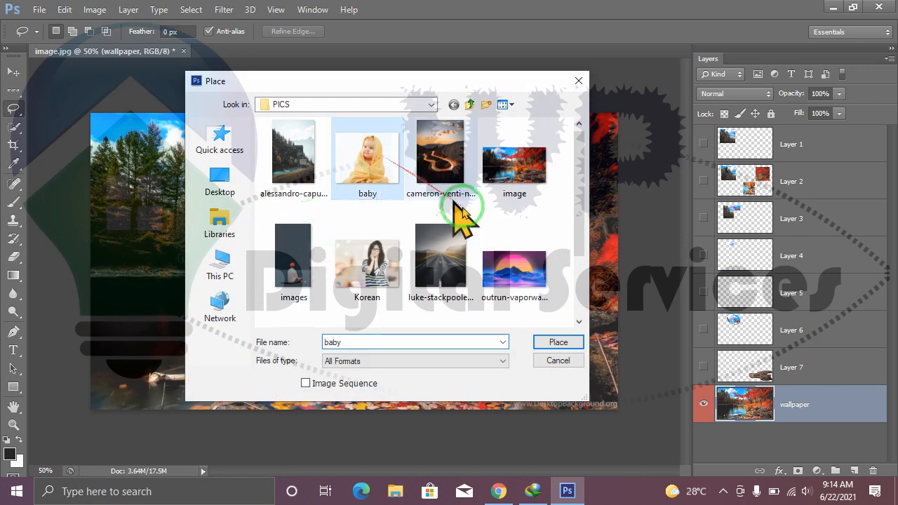
click(559, 342)
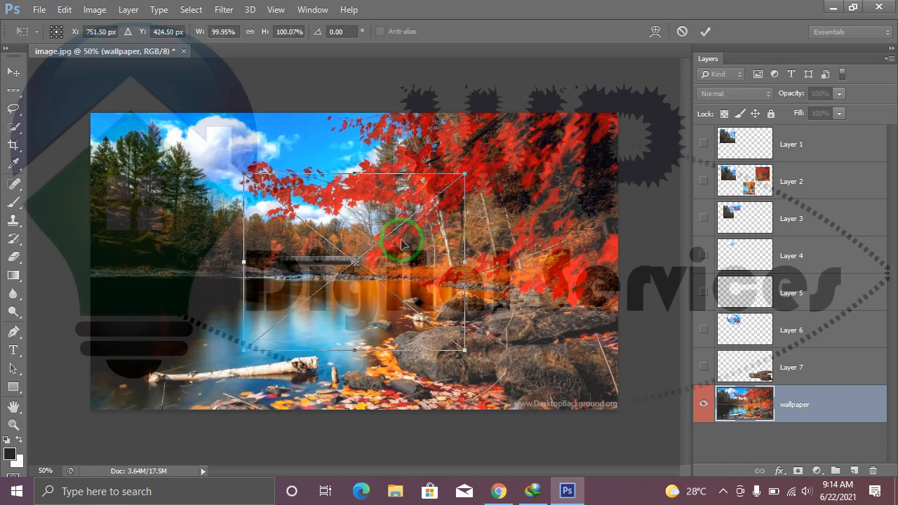
click(705, 32)
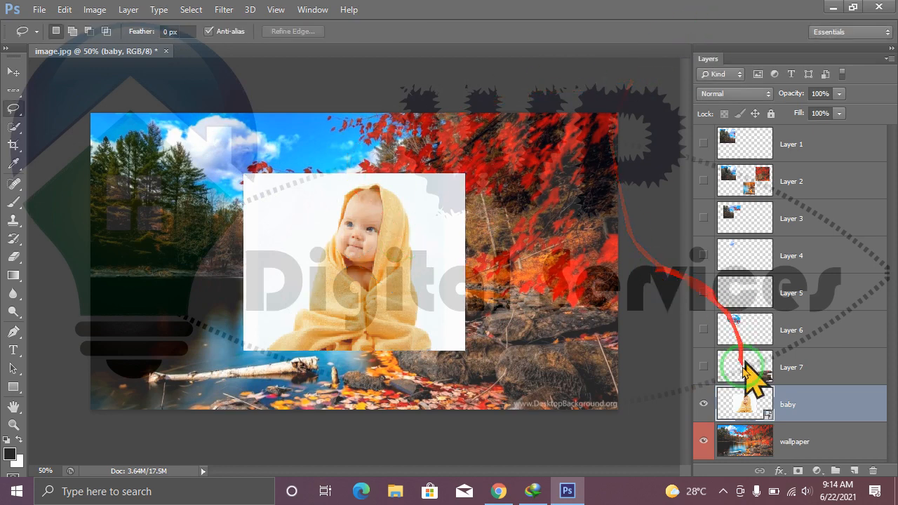
Hide the wallpaper layer, move the baby picture to the canvas's upper-left corner, and enlarge it to fill the canvas.
click(704, 442)
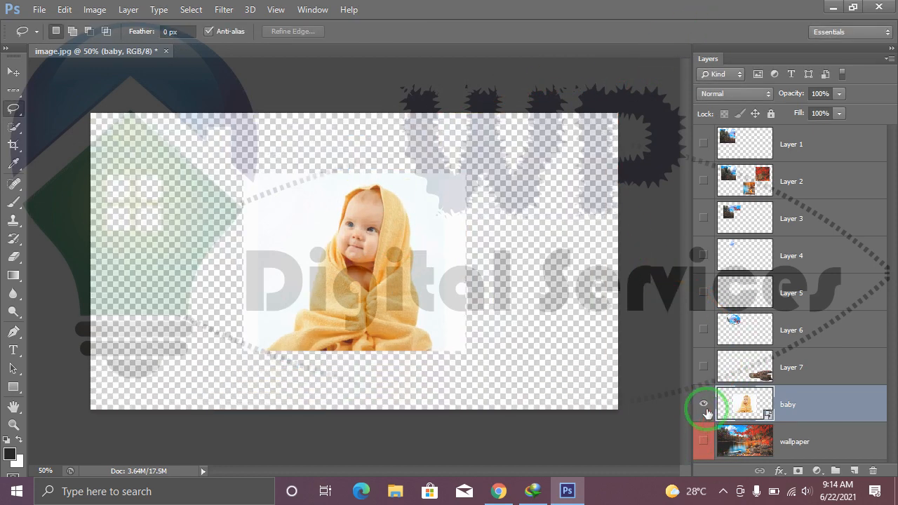
click(13, 72)
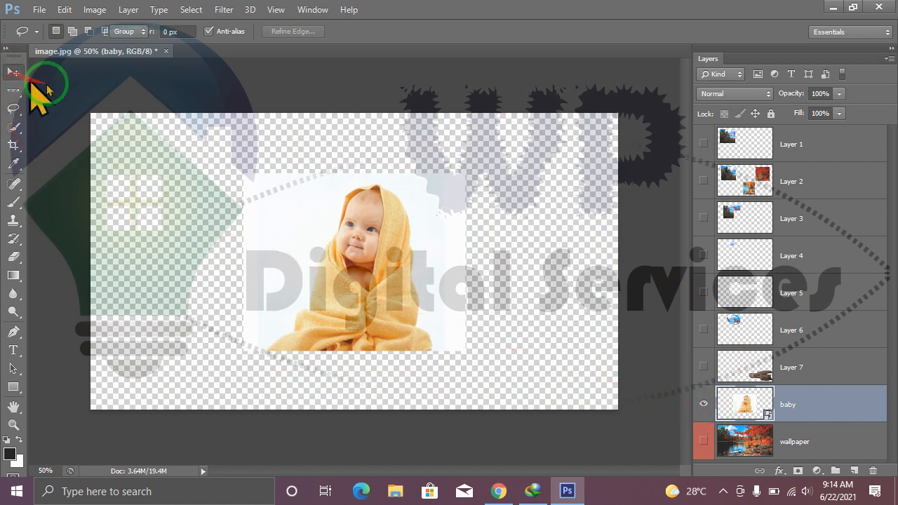
drag(289, 237, 170, 185)
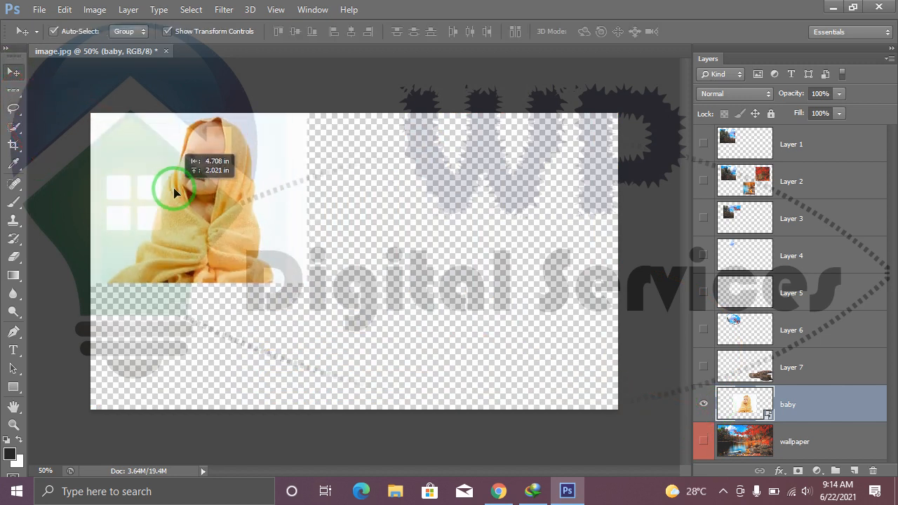
drag(306, 282, 628, 412)
key(Return)
click(401, 84)
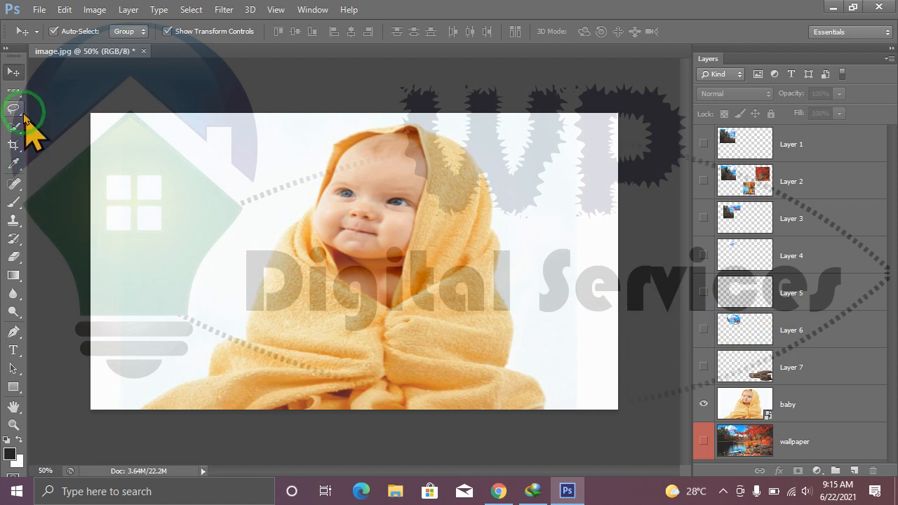
Start a Polygonal Lasso outline at the blanket's lower-left corner and trace up its left edge to the hood.
drag(14, 107, 64, 121)
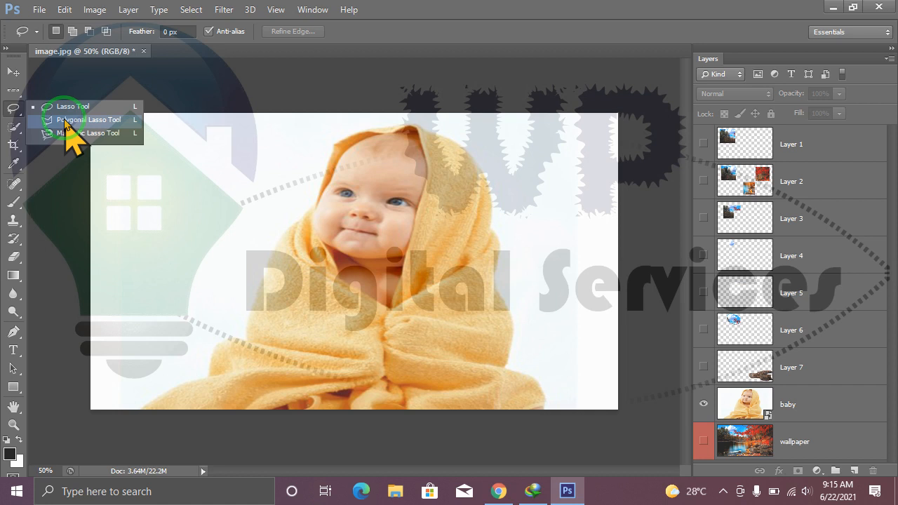
drag(65, 121, 64, 123)
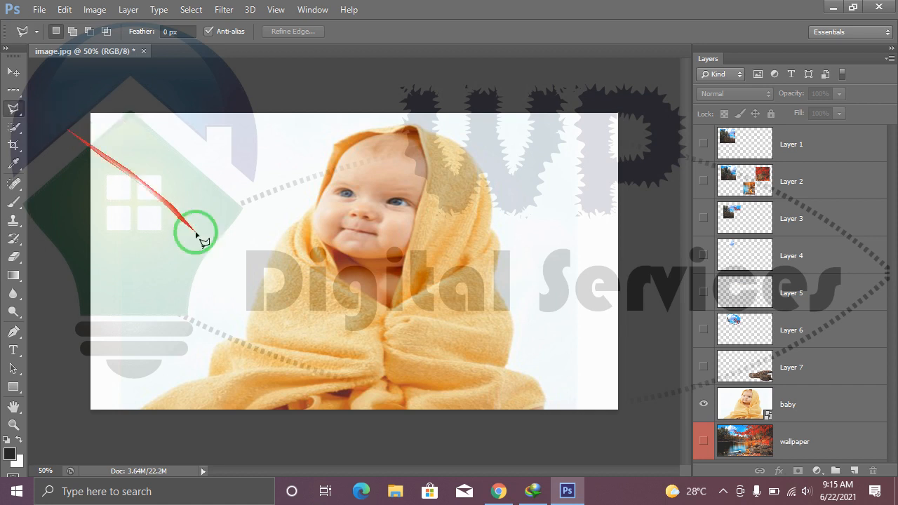
click(149, 407)
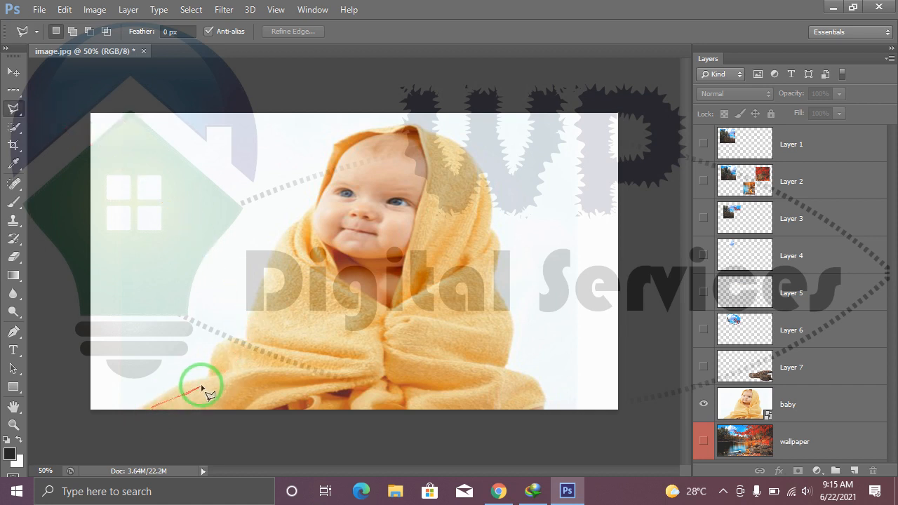
click(255, 322)
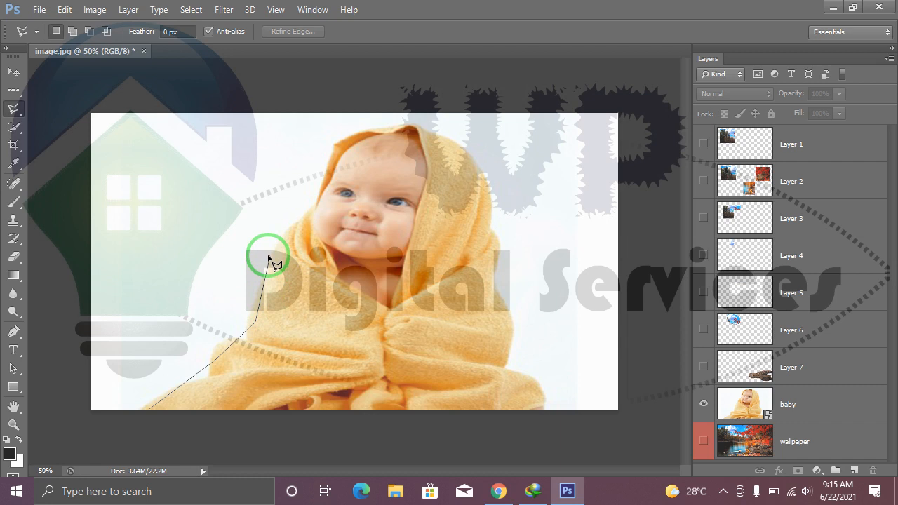
click(268, 255)
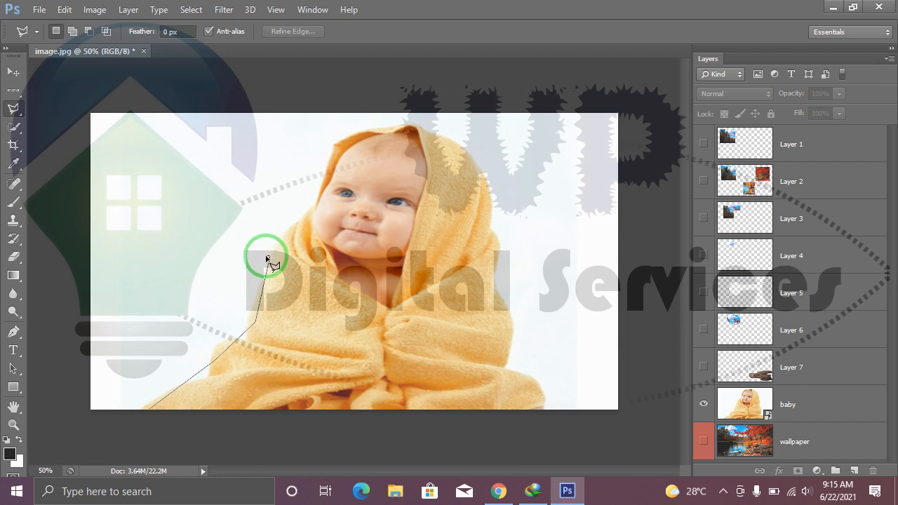
click(314, 205)
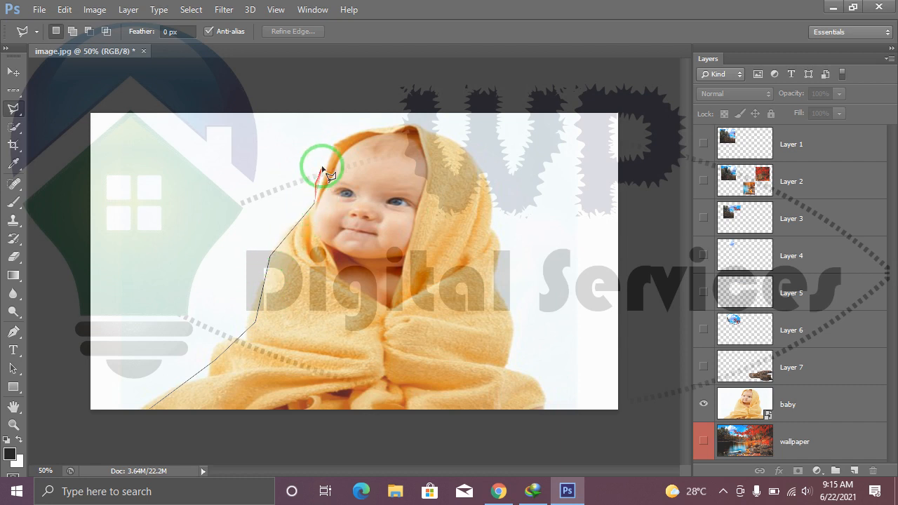
click(335, 144)
click(361, 132)
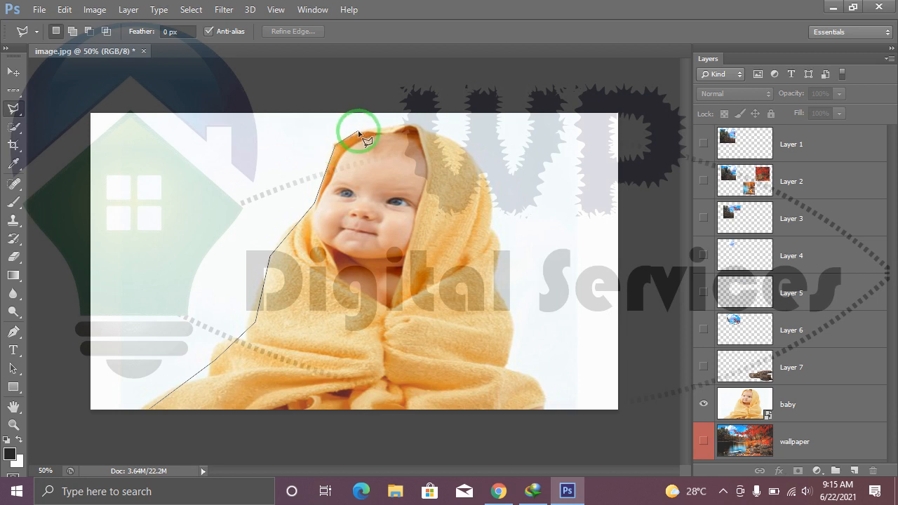
click(408, 126)
click(419, 129)
click(428, 161)
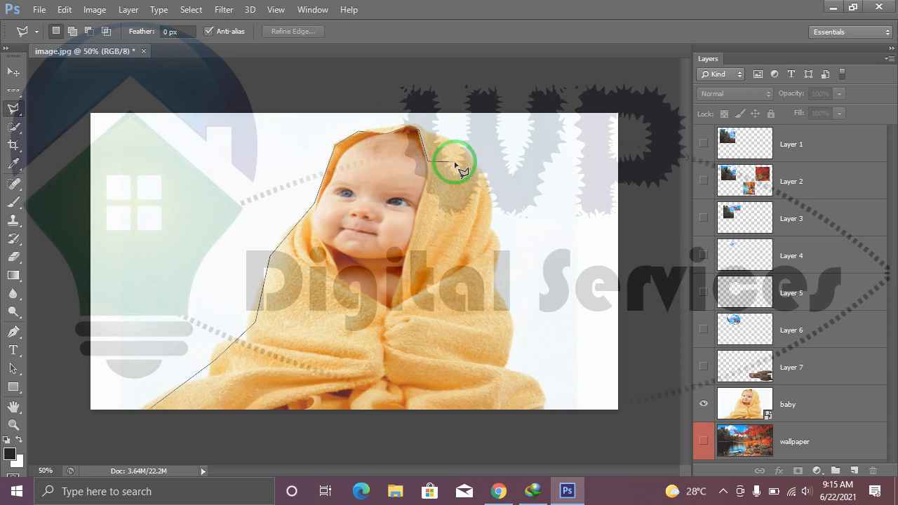
key(BackSpace)
key(BackSpace)
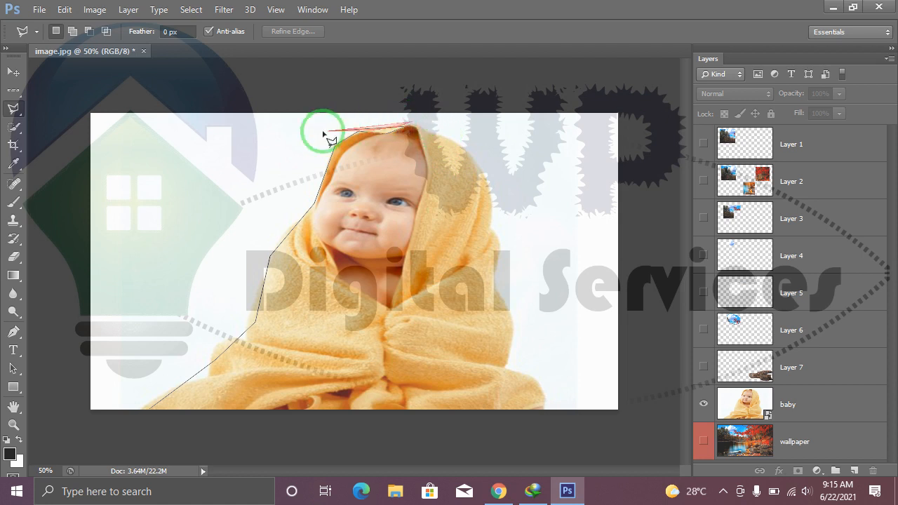
Continue the polygonal outline over the hood and down the blanket's right edge, and close it at the starting point.
click(410, 126)
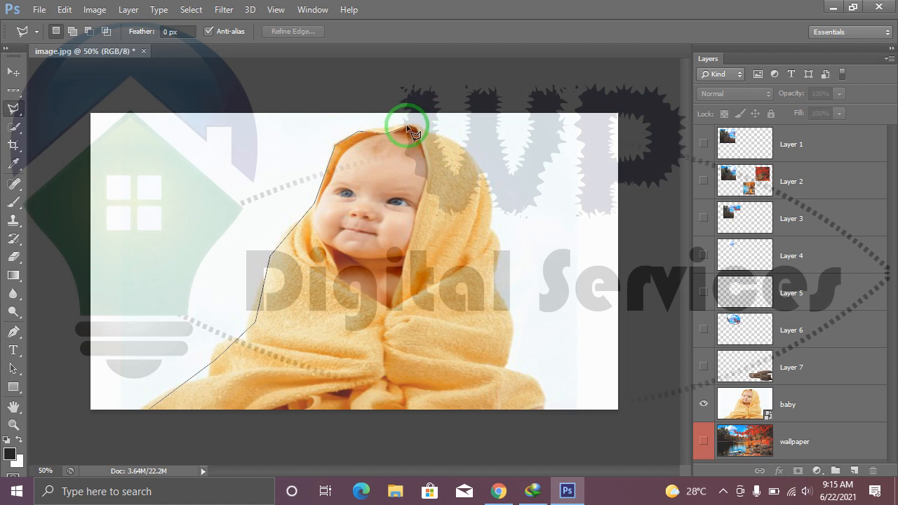
click(430, 130)
click(465, 149)
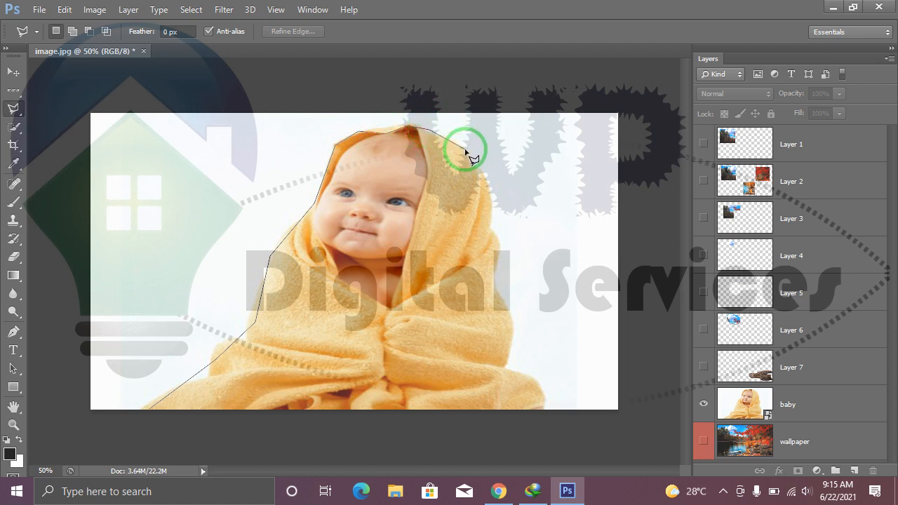
click(490, 195)
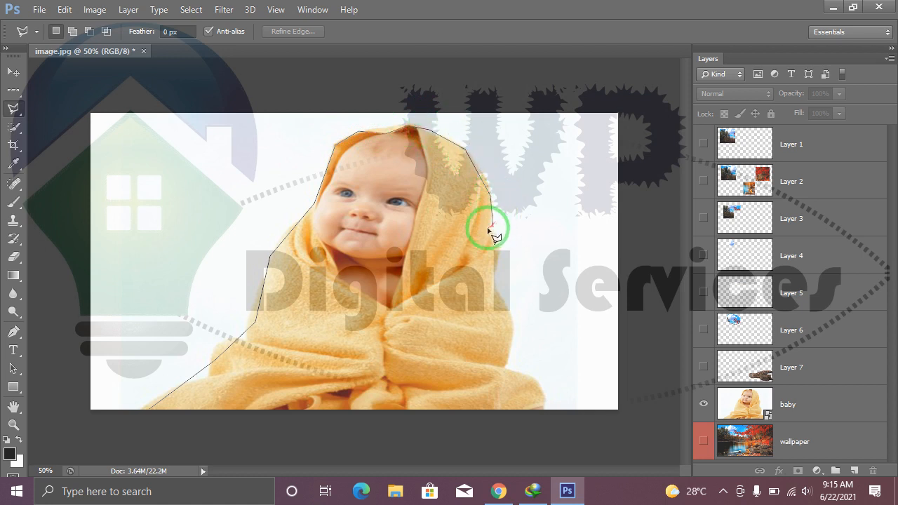
click(492, 296)
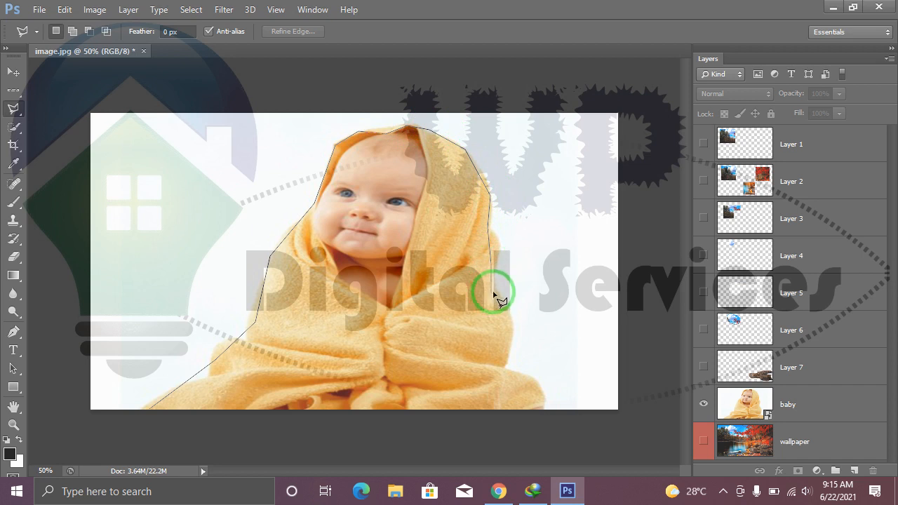
click(515, 336)
click(508, 368)
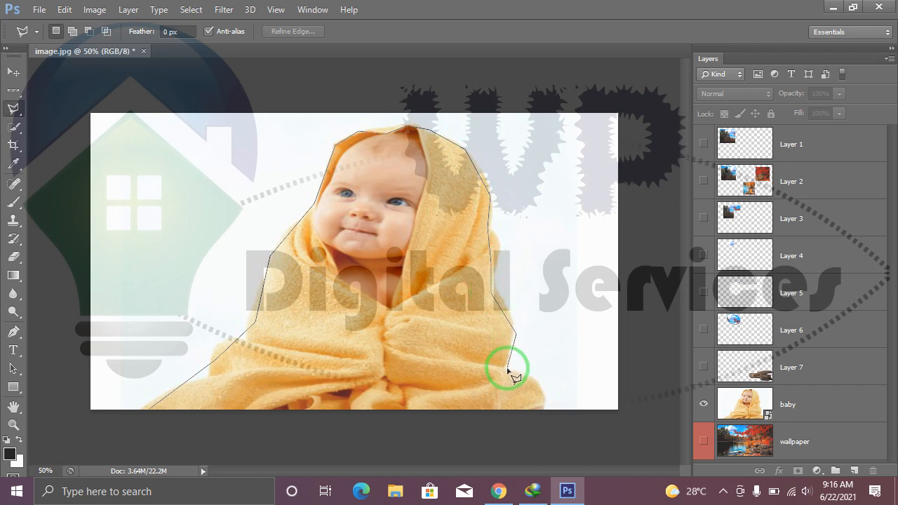
click(538, 390)
click(544, 410)
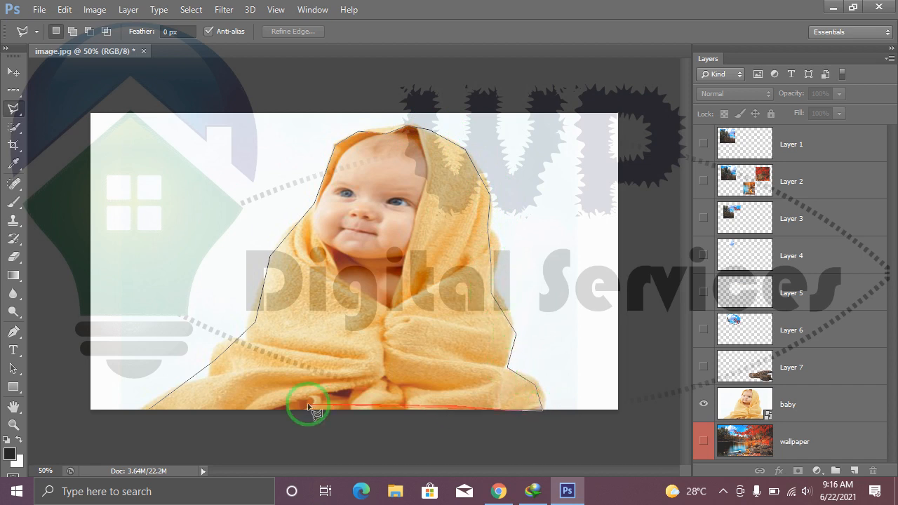
click(149, 410)
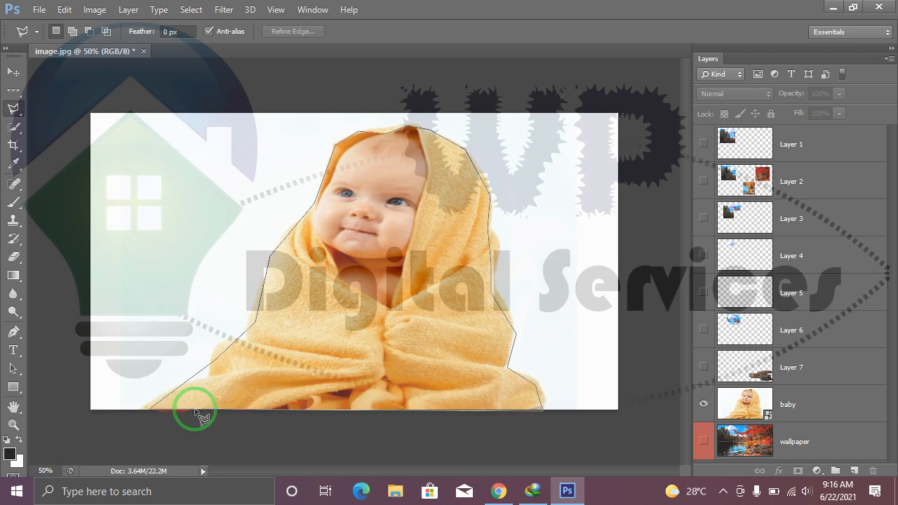
Copy the selected baby to a new layer and hide the baby layer to isolate the cutout.
click(263, 302)
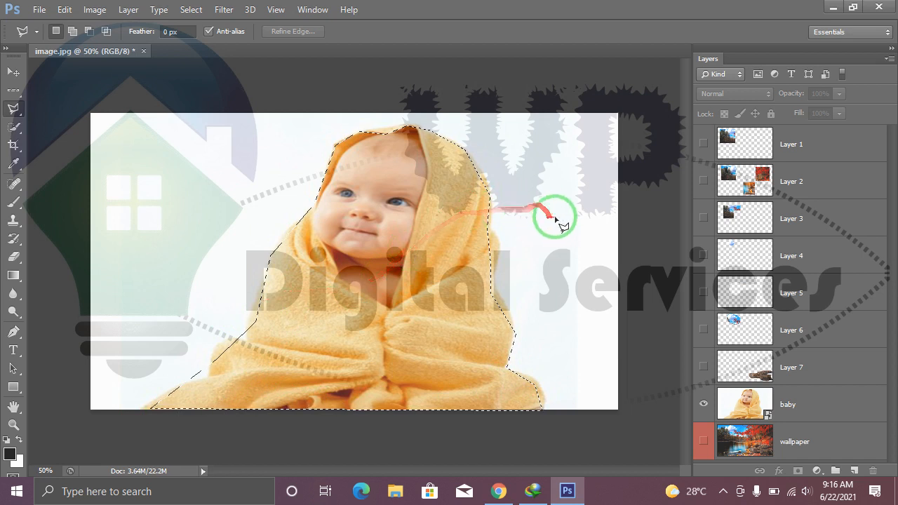
key(ctrl+j)
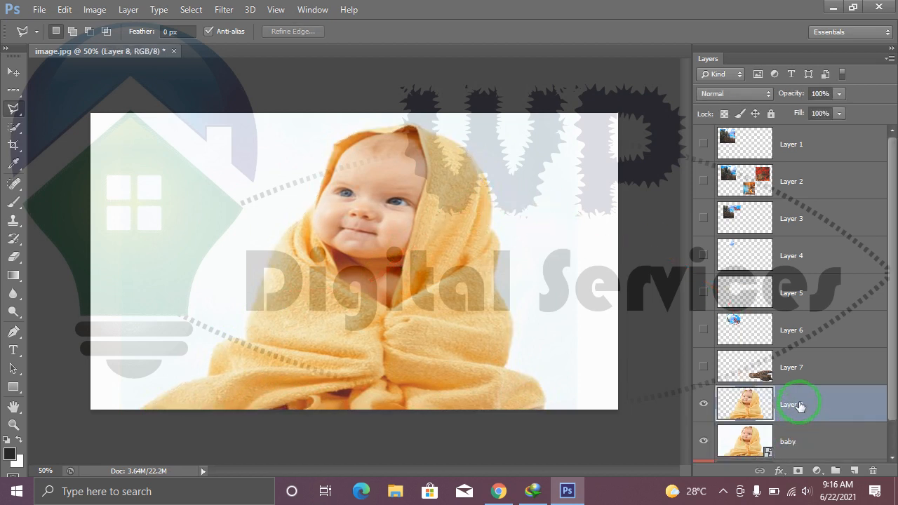
scroll(802, 409, down, 2)
click(705, 409)
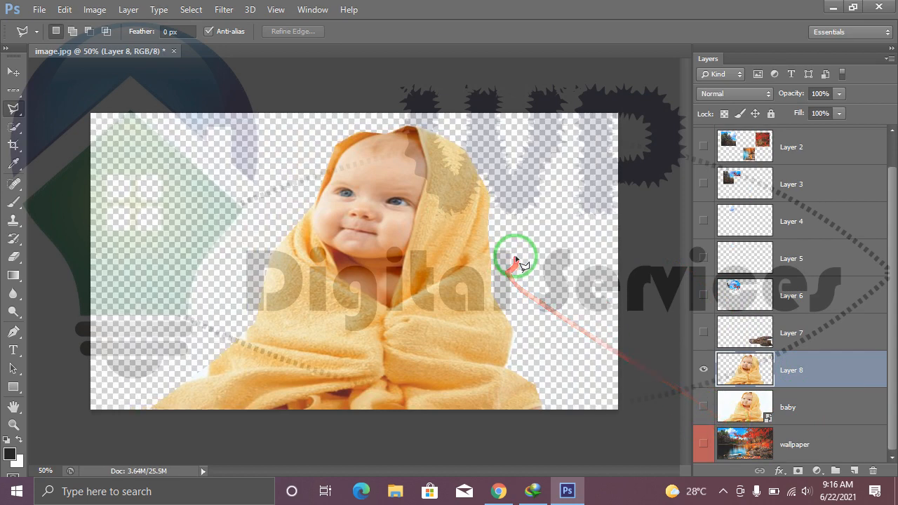
Shift the baby cutout slightly to the left on the canvas with the Move tool.
click(14, 72)
drag(395, 255, 418, 245)
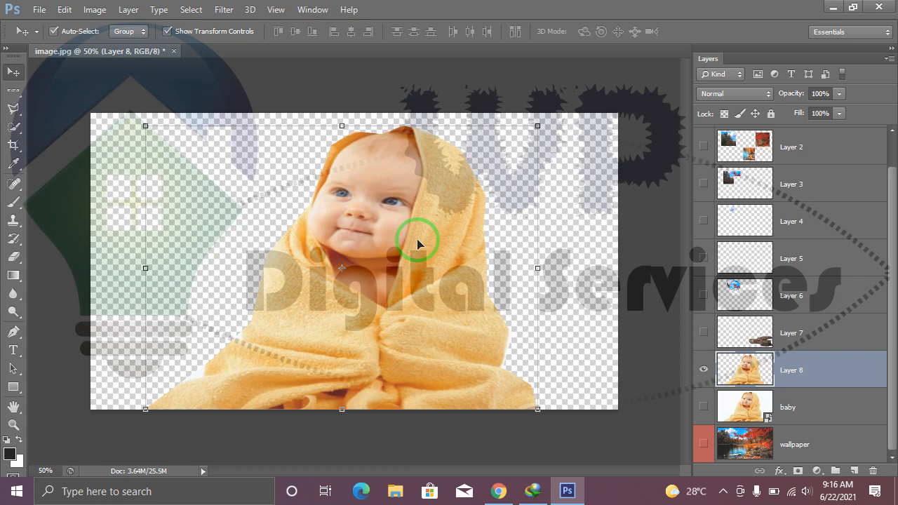
drag(404, 301, 411, 335)
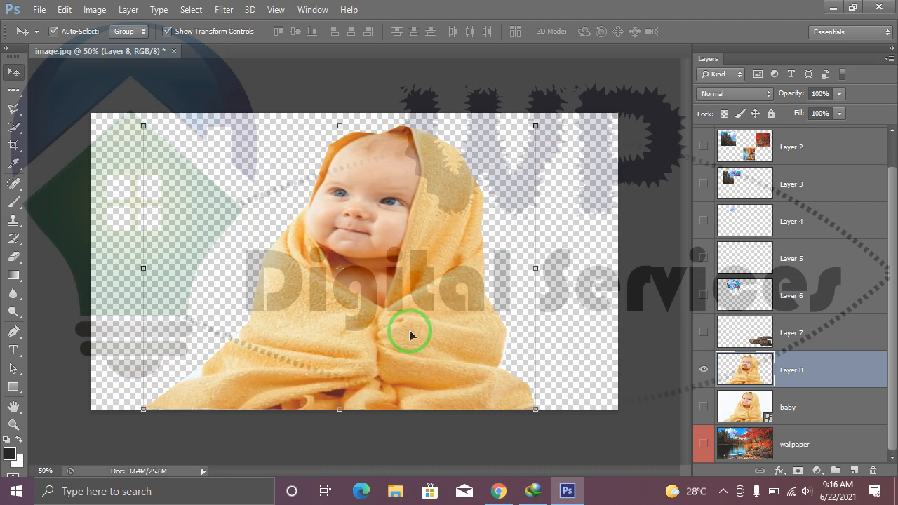
Show the original baby layer, hide Layer 8, and make the baby layer active.
click(706, 409)
click(703, 369)
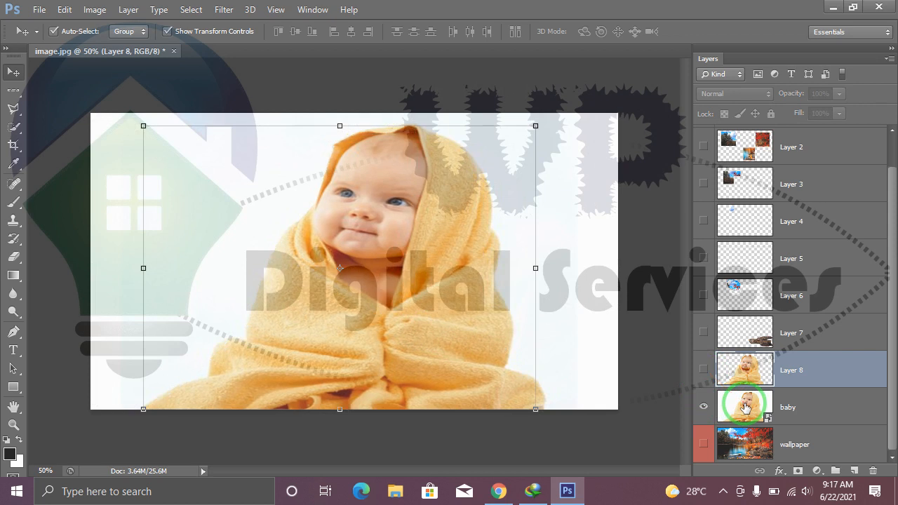
click(746, 407)
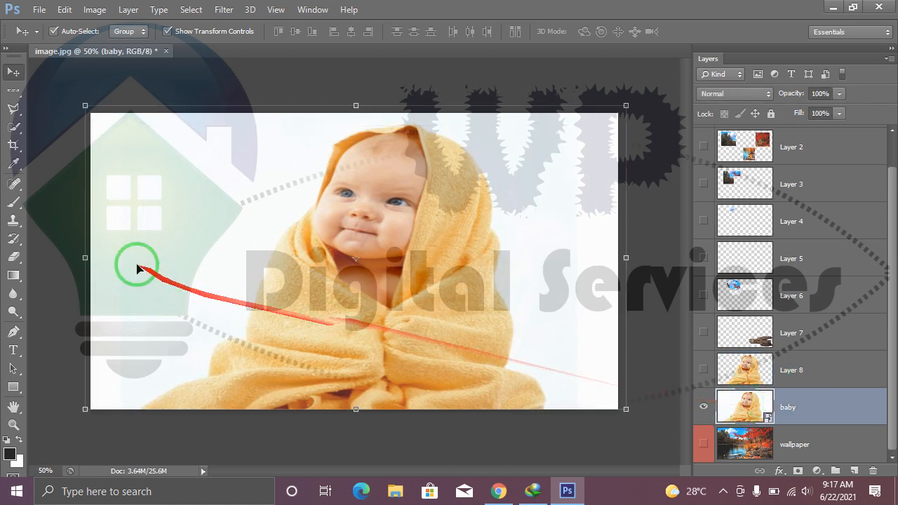
Trace the baby and blanket outline with the Magnetic Lasso tool, closing the selection along the photo's lower edge at the starting point.
click(15, 110)
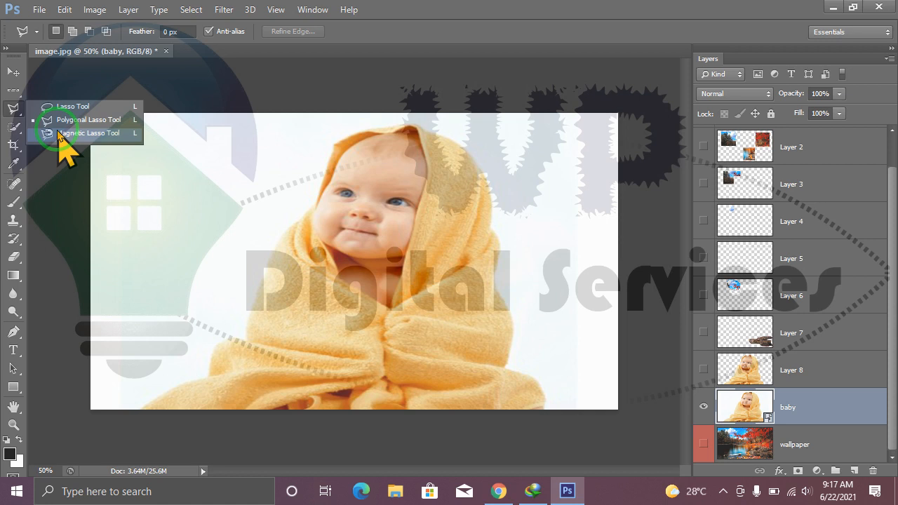
click(60, 134)
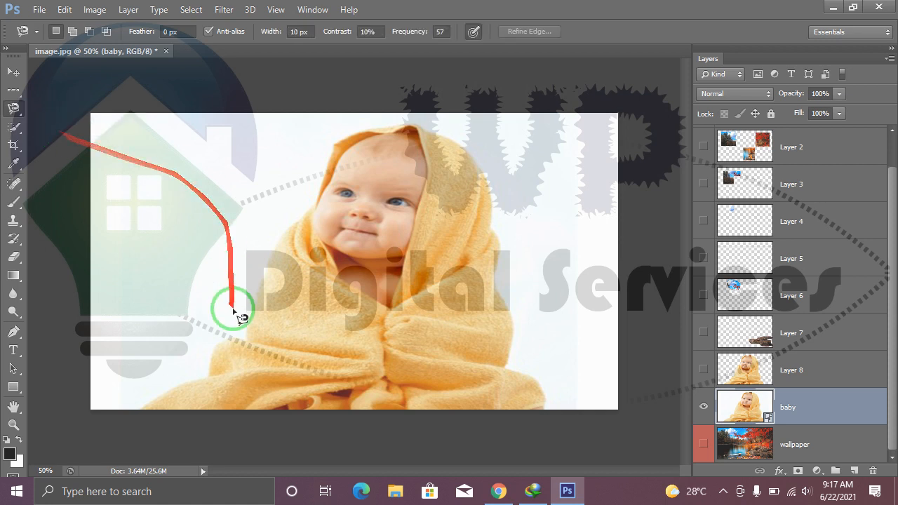
click(146, 409)
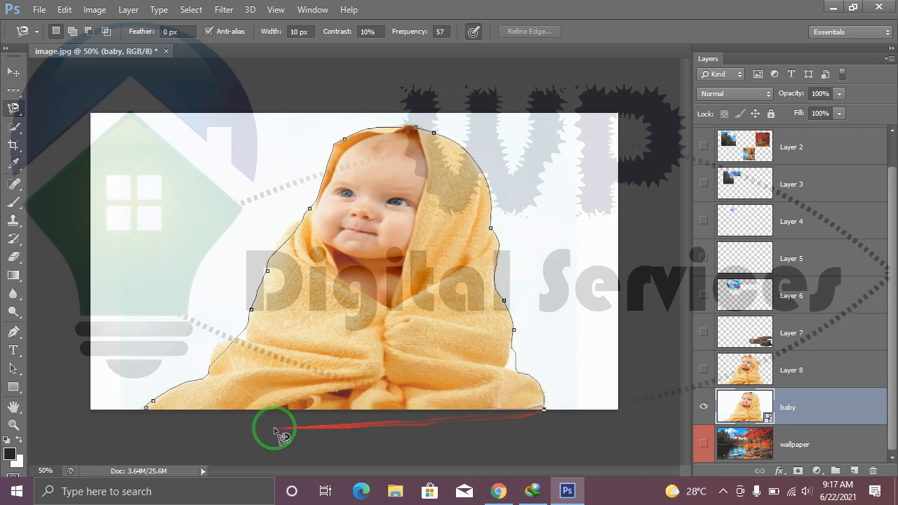
click(147, 413)
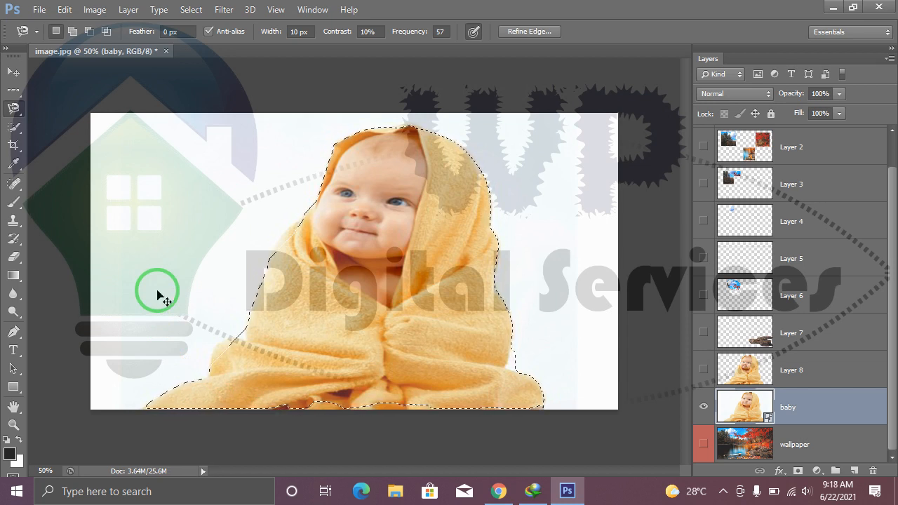
Copy the magnetically selected baby to a new layer and hide the original baby layer.
key(ctrl+j)
click(704, 444)
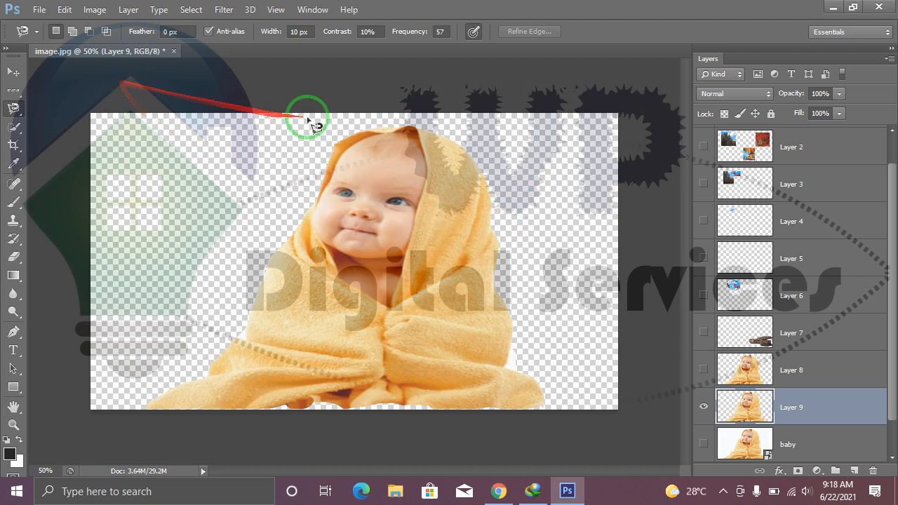
Make the wallpaper layer active and briefly show it to check the baby cutout against the autumn scene.
scroll(877, 351, down, 1)
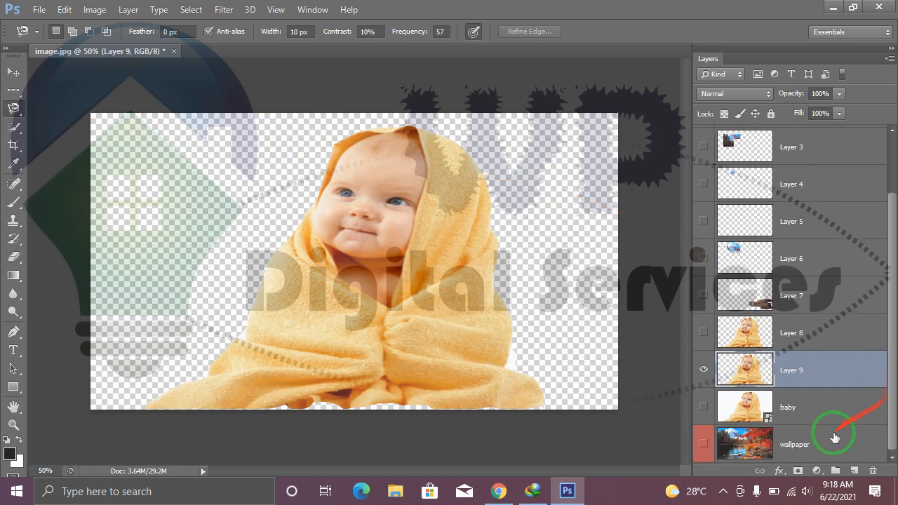
click(801, 455)
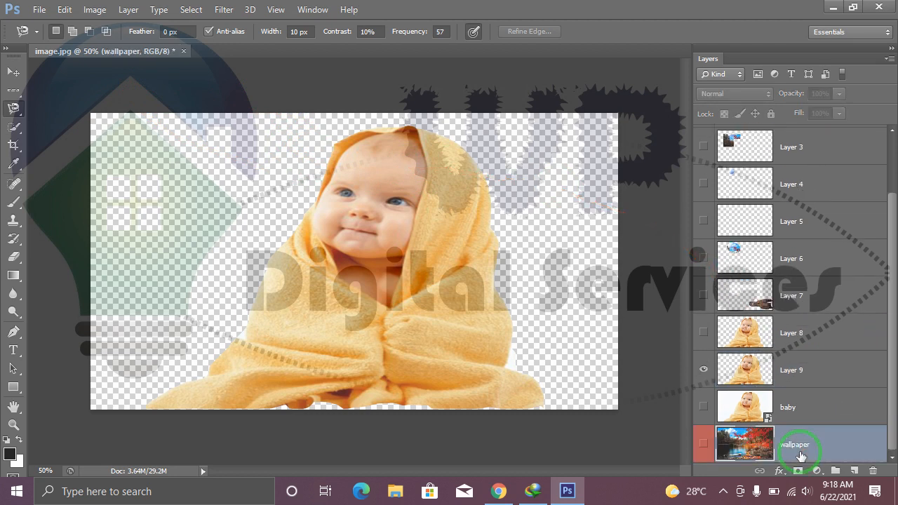
click(703, 445)
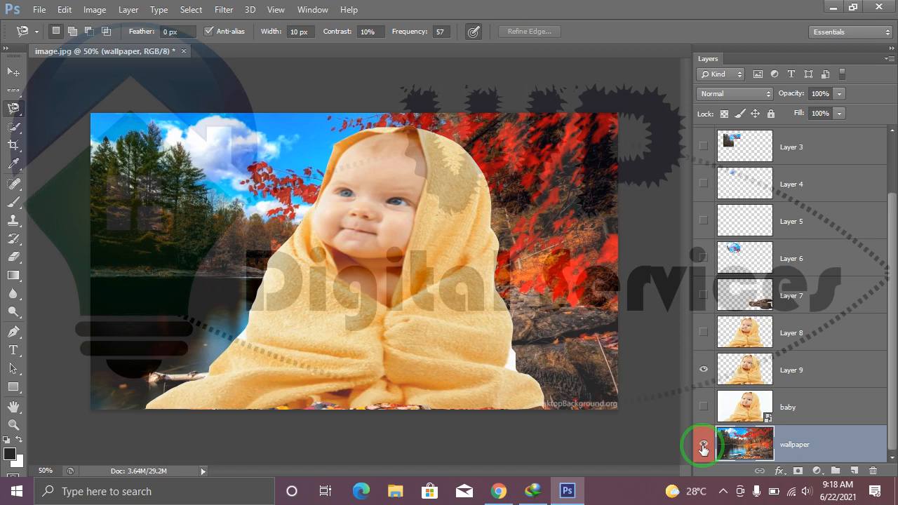
click(704, 446)
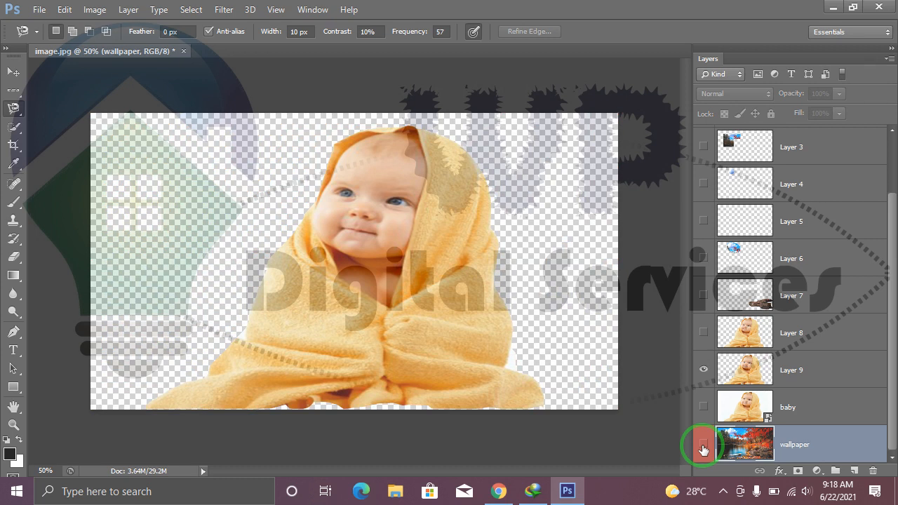
Place the straight-road photo from the PICS folder directly above the wallpaper layer.
click(39, 10)
click(309, 193)
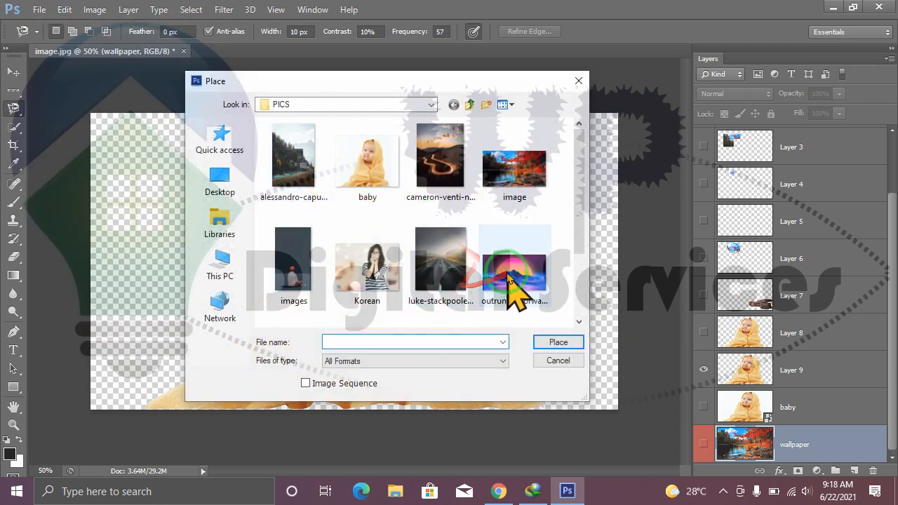
click(441, 270)
click(551, 342)
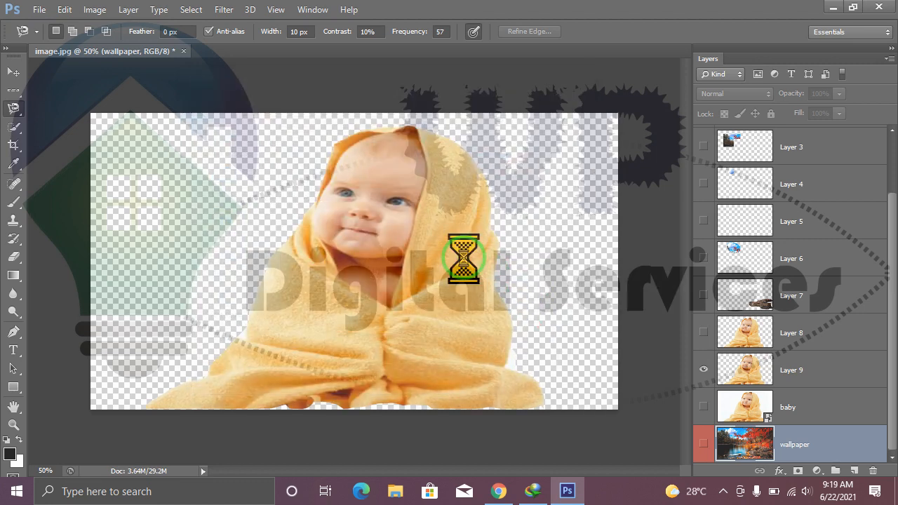
click(704, 32)
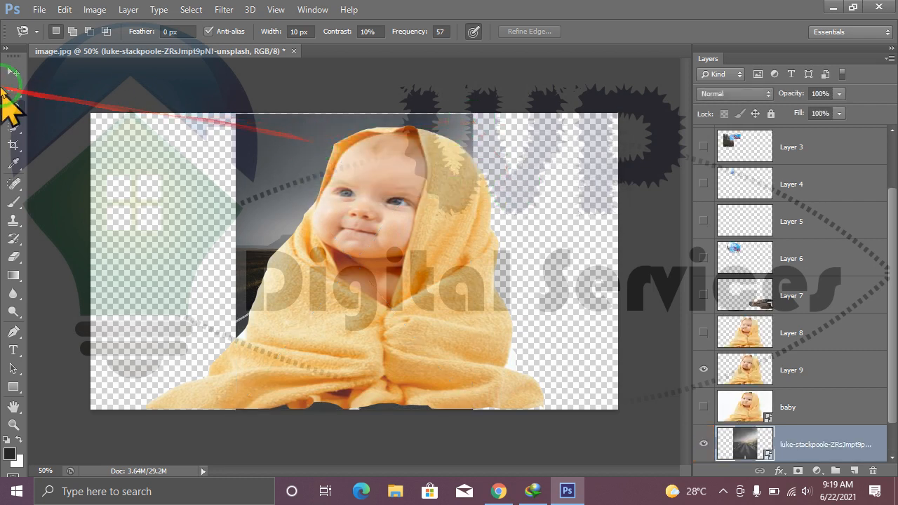
Enlarge the placed road photo to cover the whole canvas and stack it above the baby layer, directly beneath Layer 9.
click(12, 73)
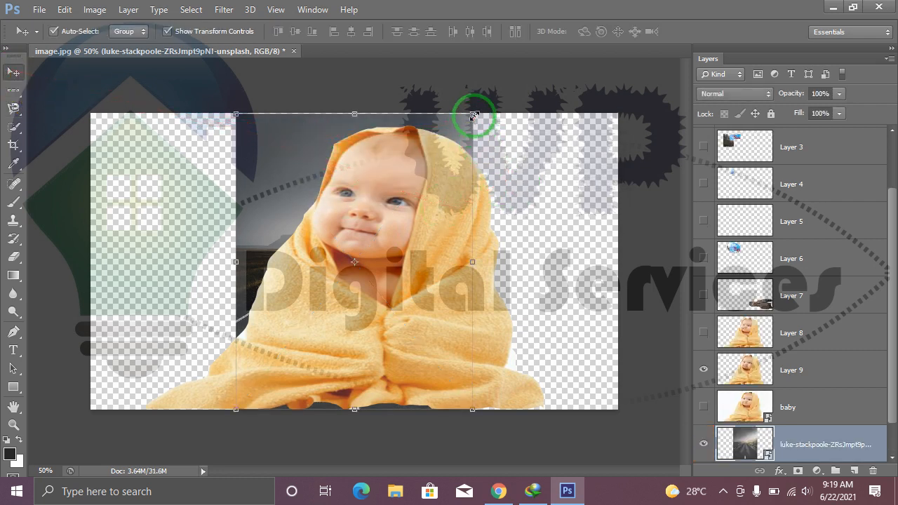
drag(474, 114, 560, 247)
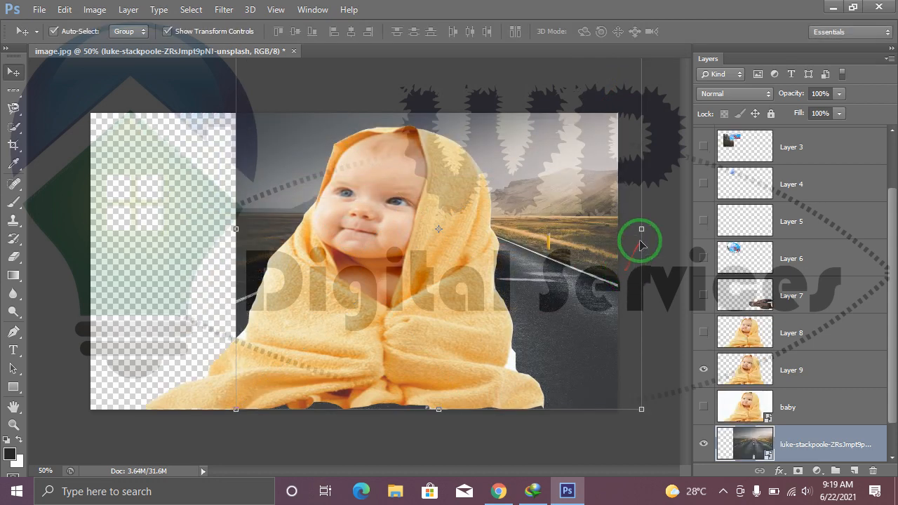
drag(235, 226, 78, 237)
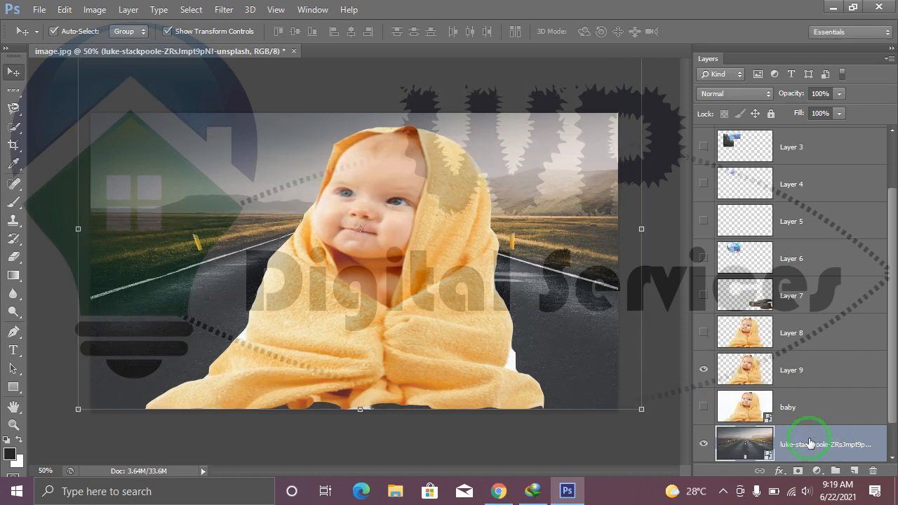
drag(805, 451, 807, 356)
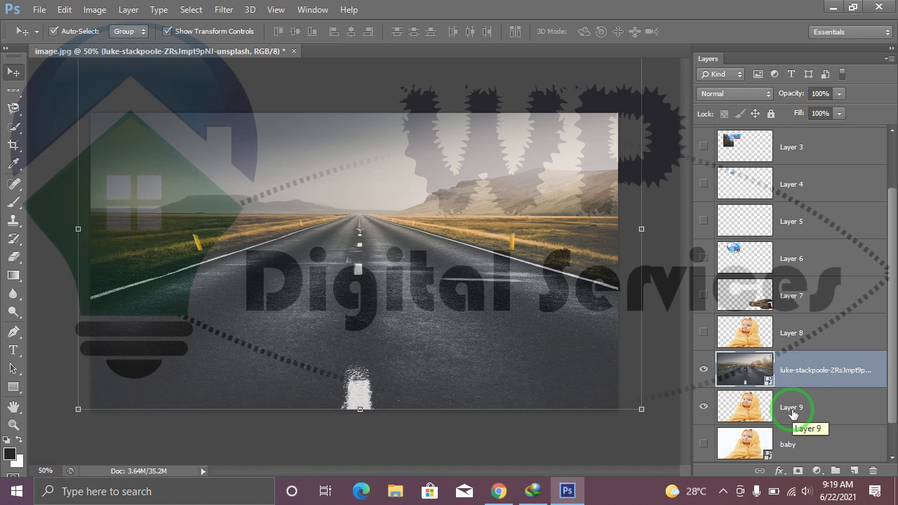
drag(793, 414, 789, 348)
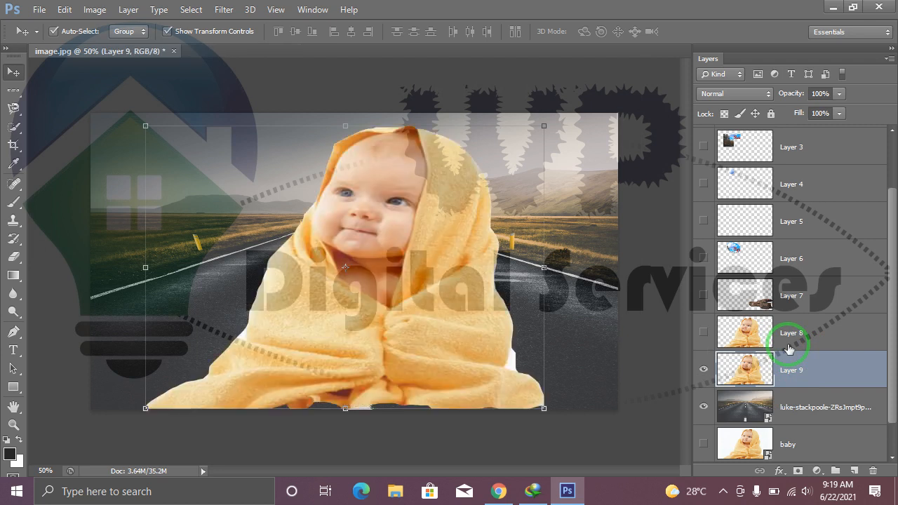
Scale the Layer 9 baby cutout to about 55% and move it to the lower-left corner of the road scene.
drag(395, 355, 396, 360)
click(507, 450)
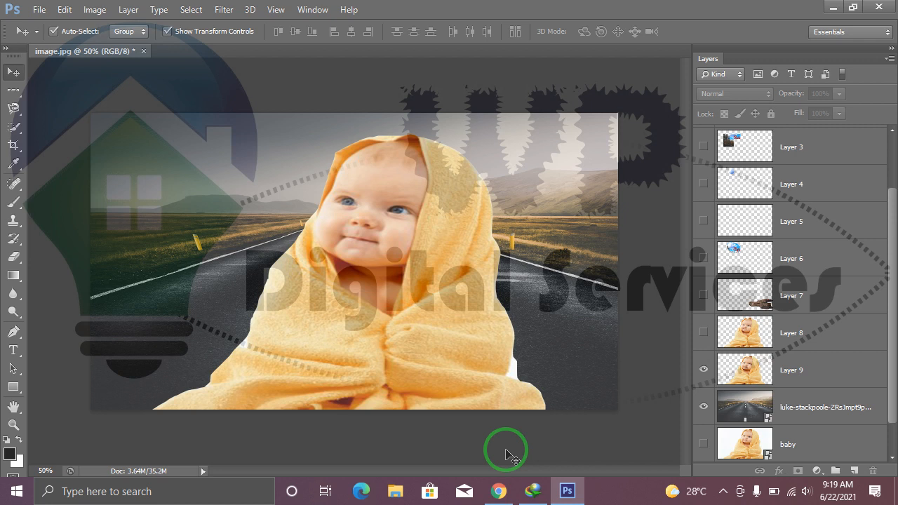
click(356, 286)
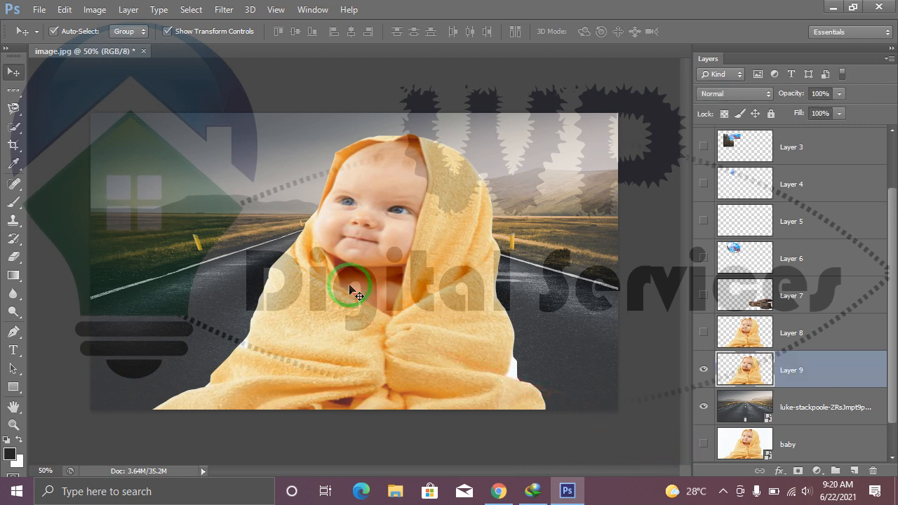
drag(545, 134, 454, 200)
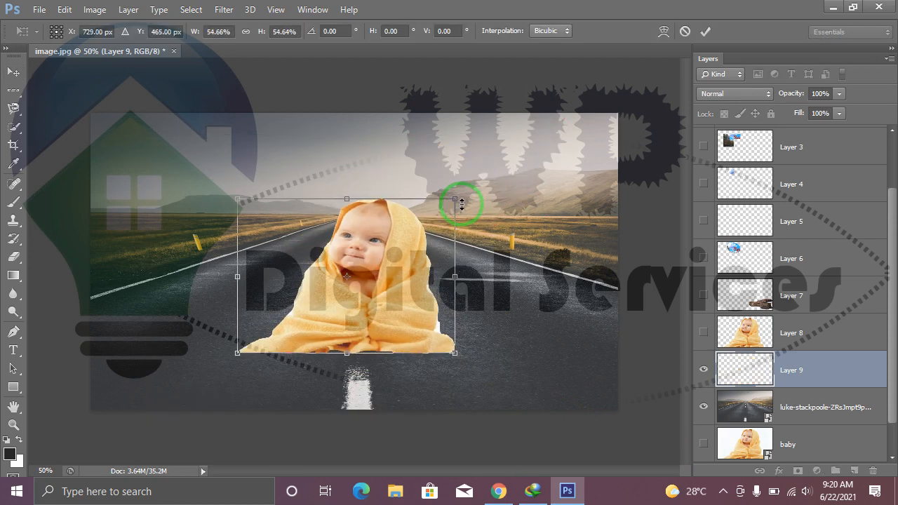
key(Return)
drag(398, 293, 198, 389)
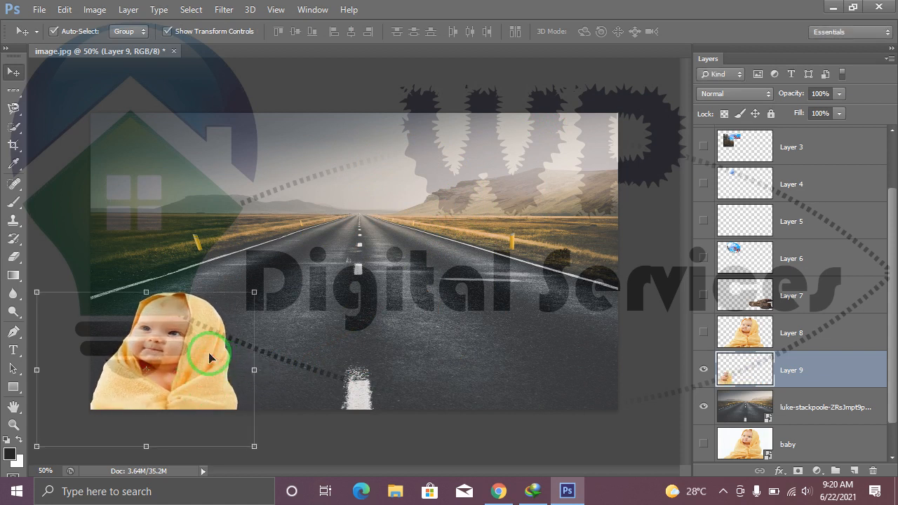
Duplicate the baby cutout, scale the copy to about 52%, and position it just right of the larger baby.
drag(211, 357, 368, 349)
key(ctrl+t)
drag(408, 294, 359, 328)
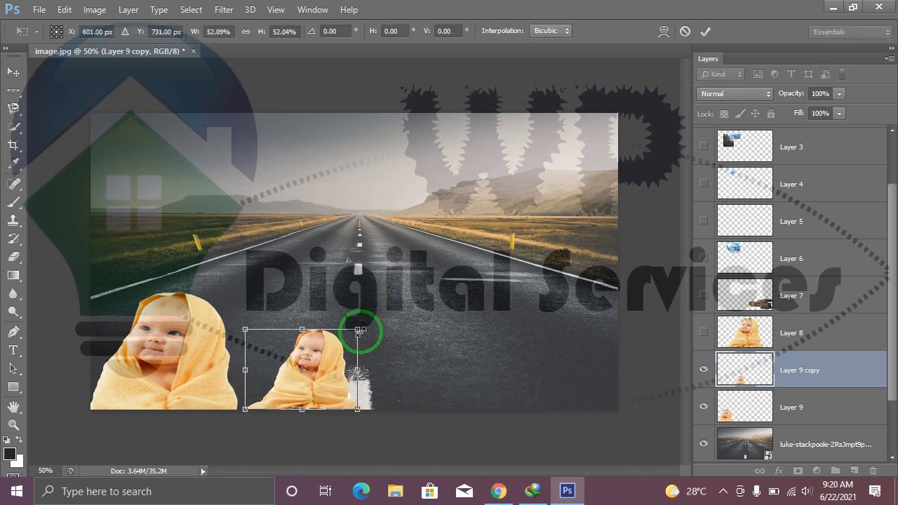
key(Return)
drag(315, 362, 301, 366)
click(401, 451)
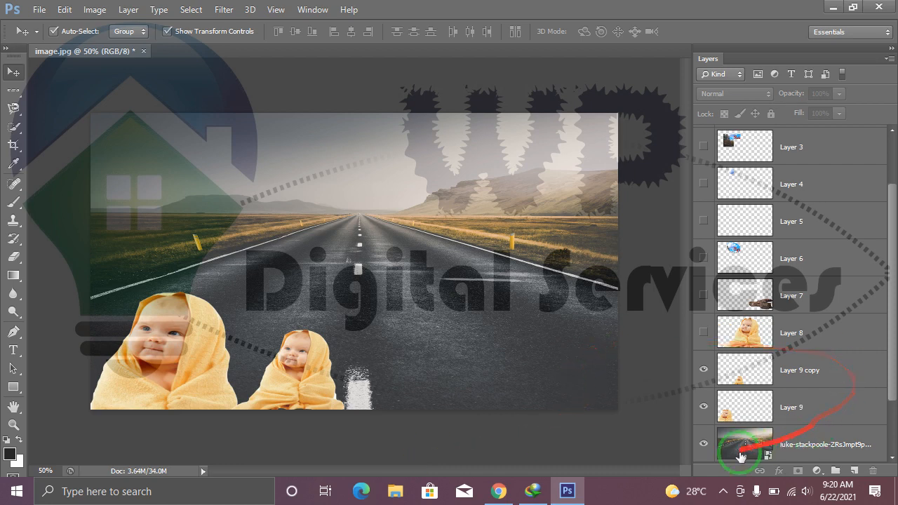
Hide the road photo, Layer 9 and Layer 9 copy to clear the canvas.
click(704, 443)
click(704, 408)
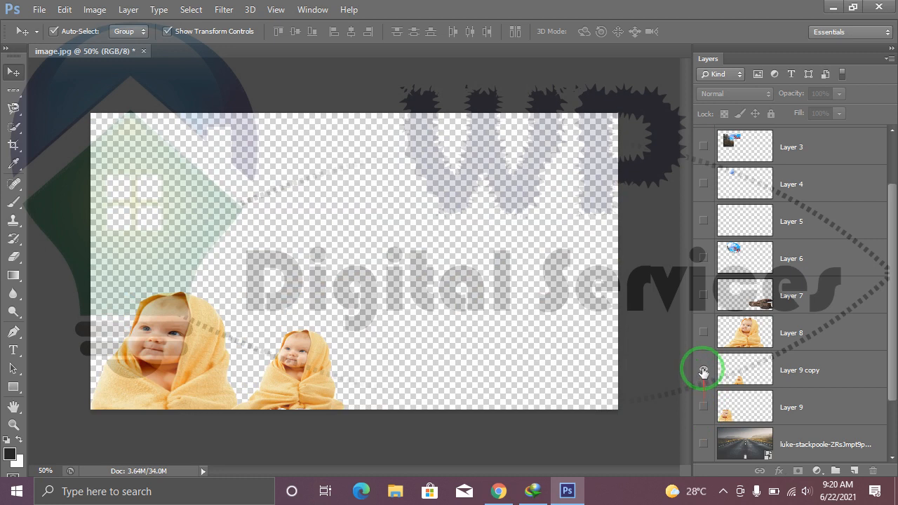
click(703, 369)
scroll(878, 379, down, 2)
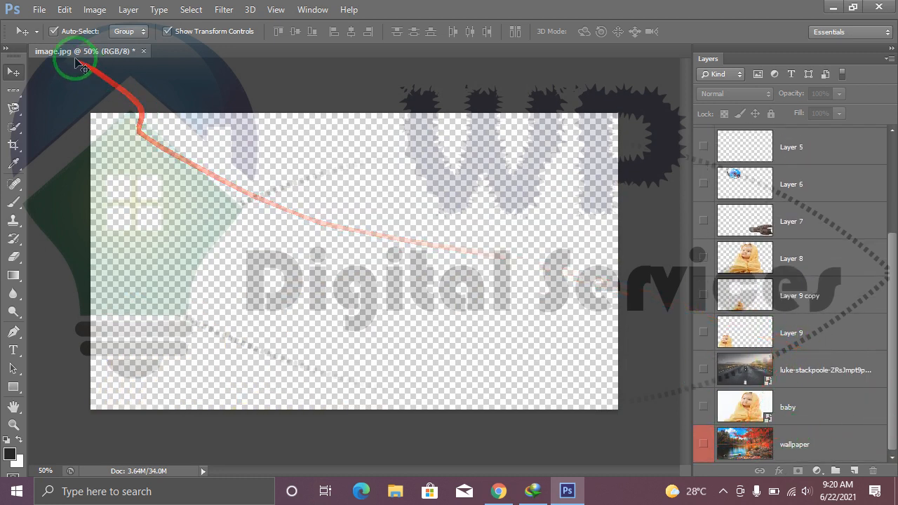
Browse the PICS folder and place the straight-road photo again at the top of the layer stack.
click(40, 9)
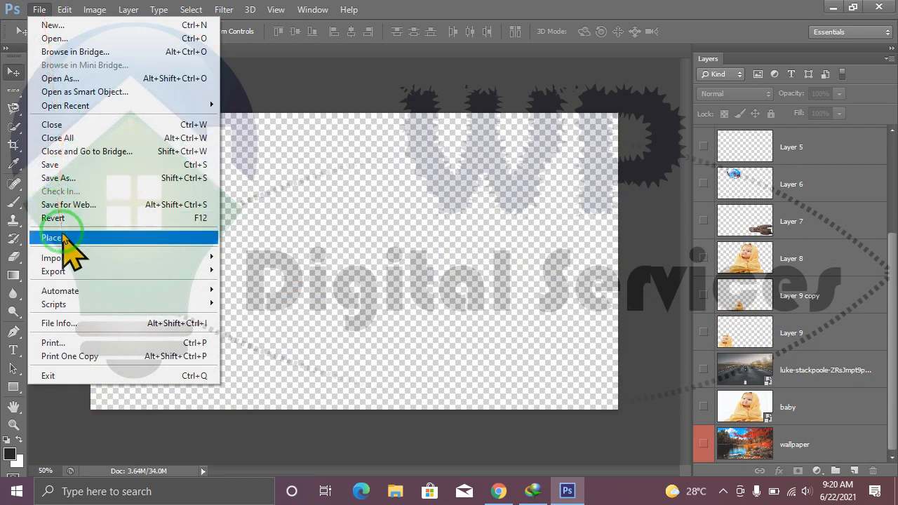
click(308, 243)
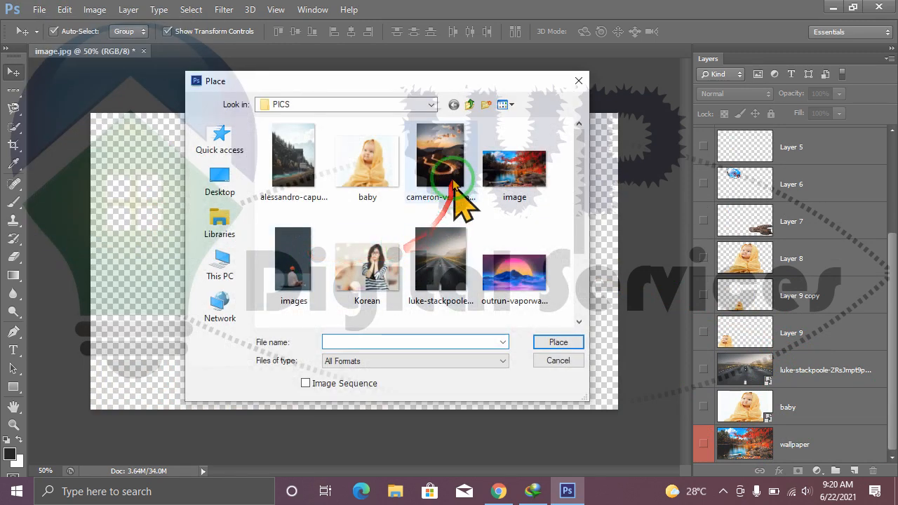
click(300, 166)
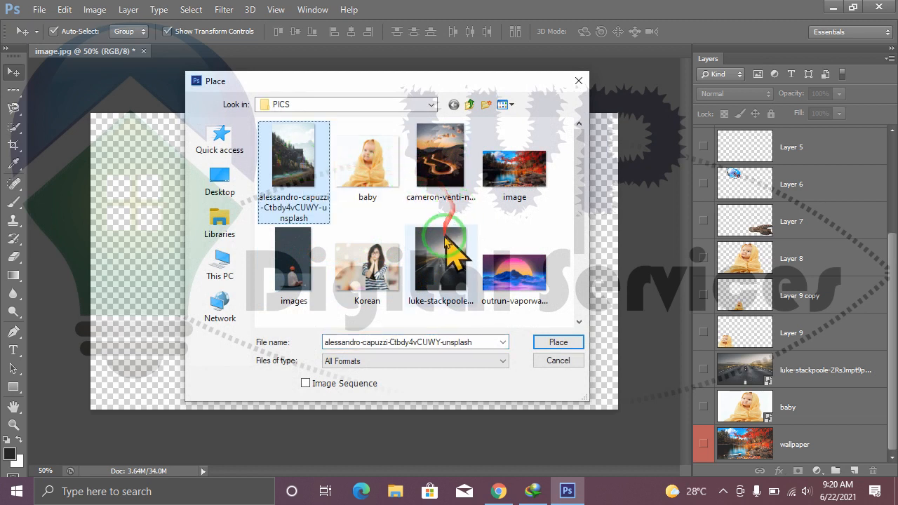
drag(582, 245, 577, 295)
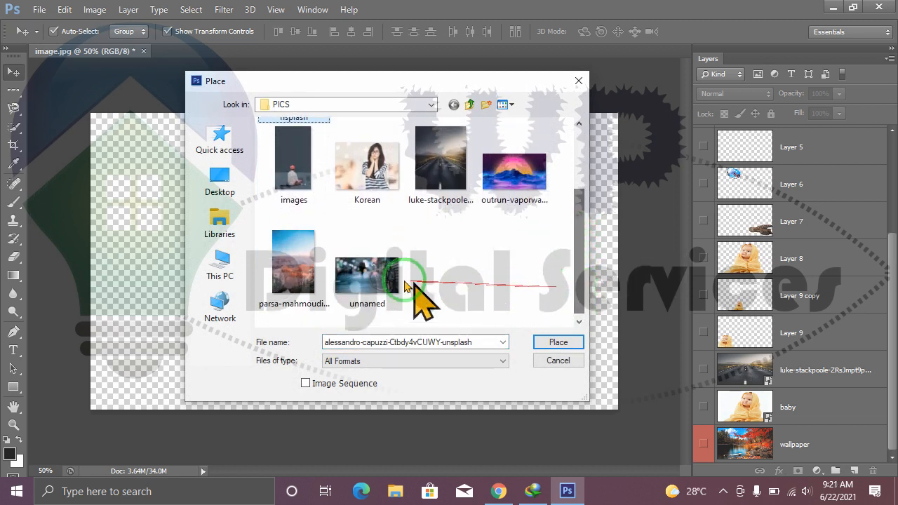
drag(580, 237, 578, 181)
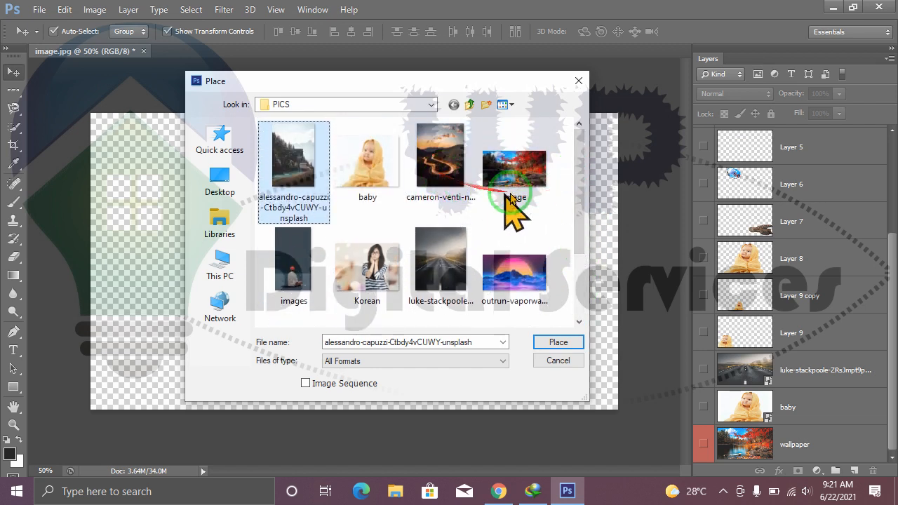
click(443, 265)
click(559, 342)
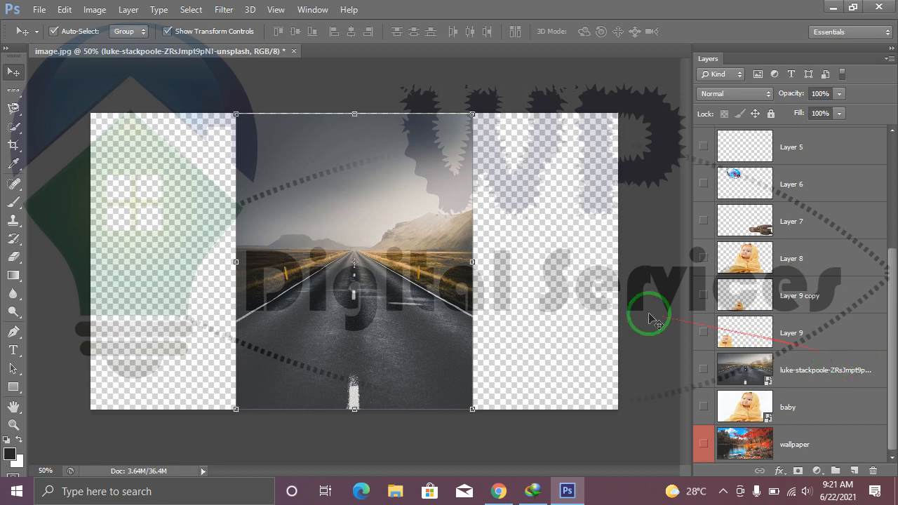
Place the forested mountain and river photo from the PICS folder above the new road photo at its default size.
click(38, 10)
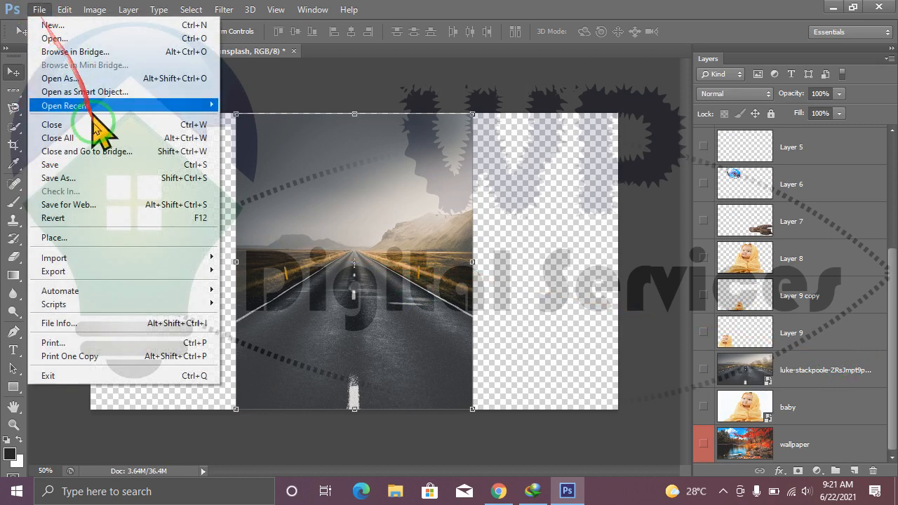
click(67, 236)
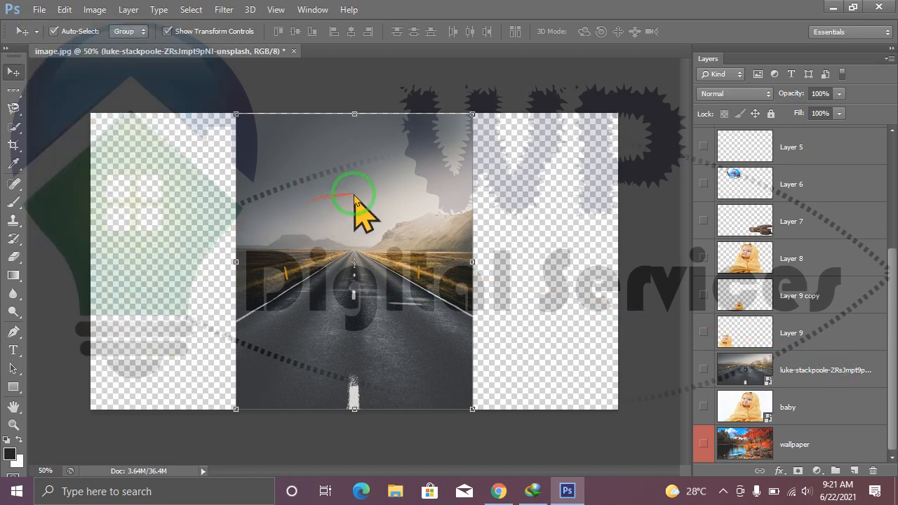
click(301, 176)
click(559, 342)
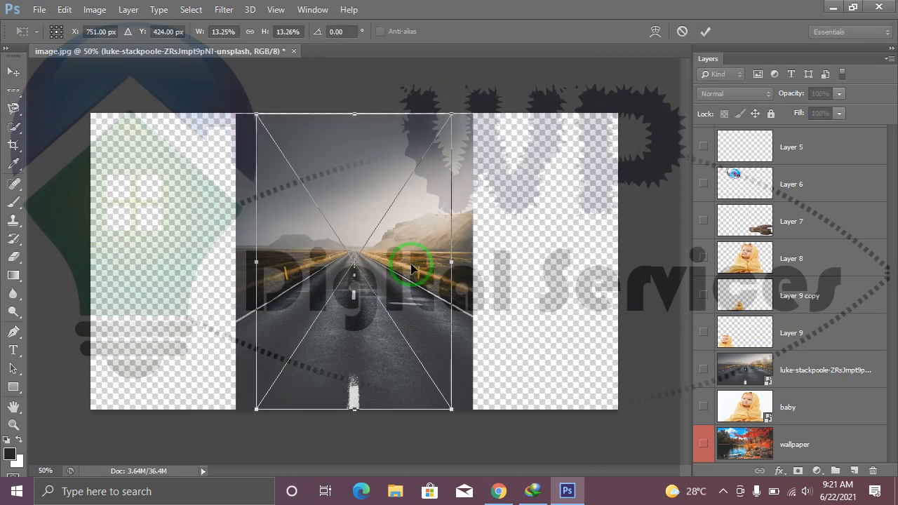
key(Return)
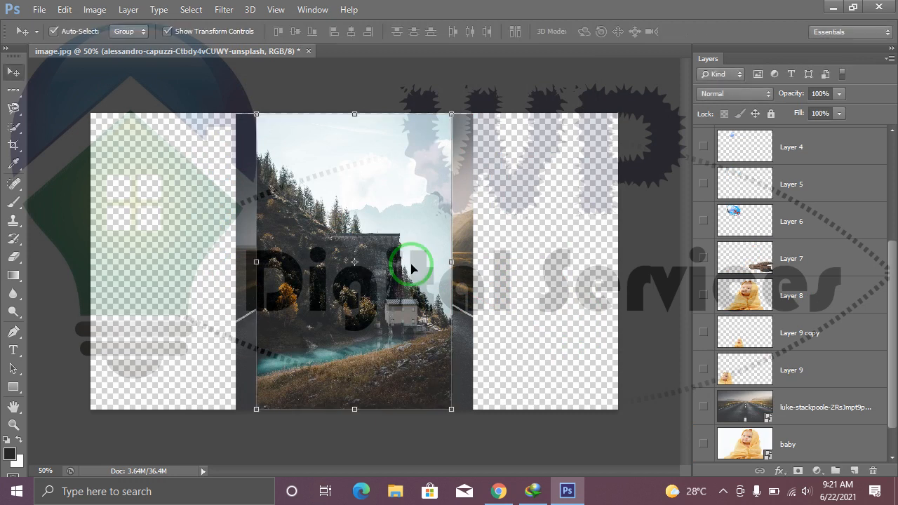
Move the forested mountain photo to the canvas's right edge and shift the upper straight-road photo left so the two are separated.
drag(892, 397, 888, 425)
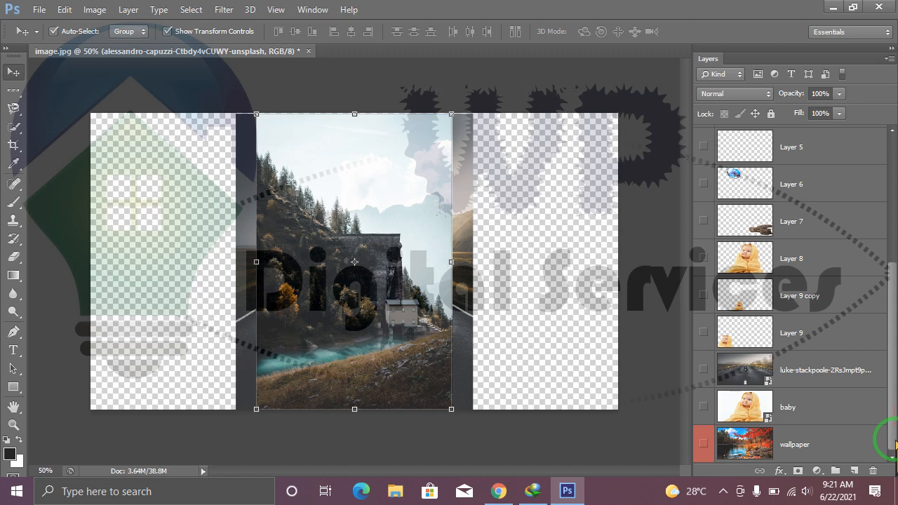
drag(435, 284, 592, 260)
drag(370, 278, 288, 276)
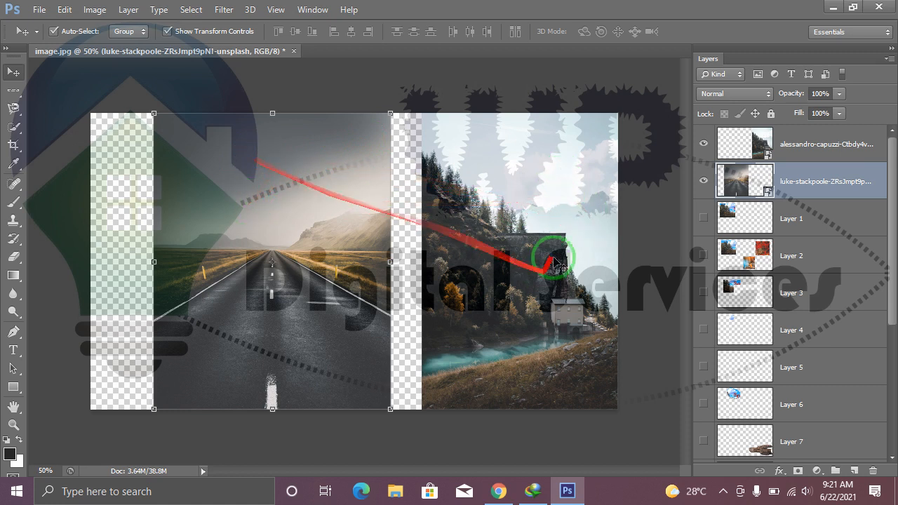
click(240, 181)
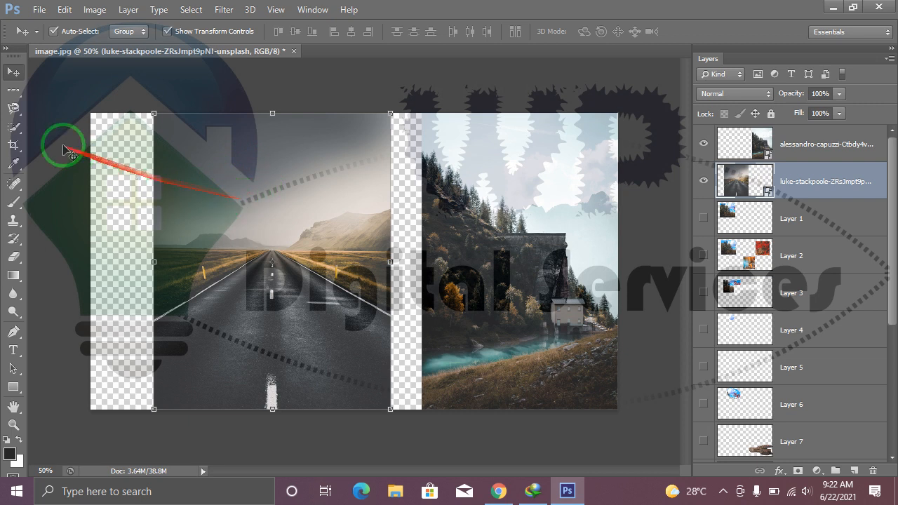
Select part of the sky above the road photo's ridgeline with the freehand Lasso tool, and clear the selection.
click(14, 108)
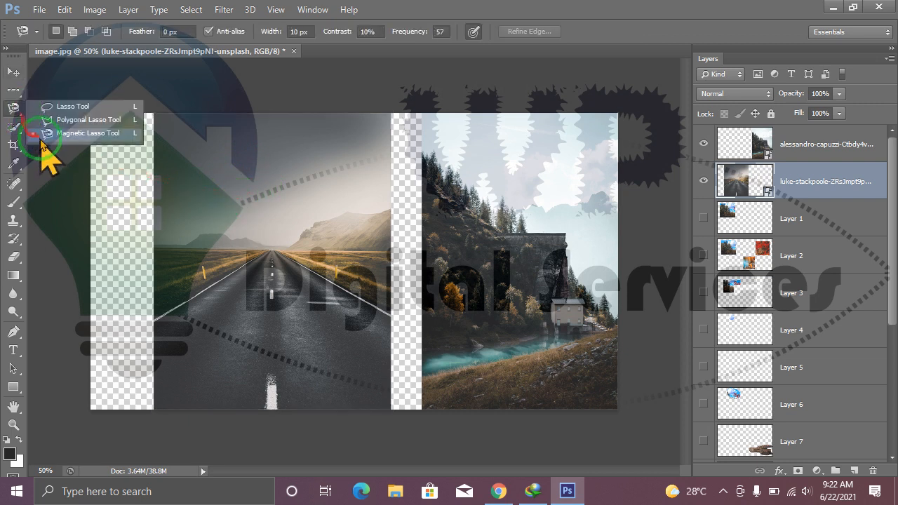
click(66, 107)
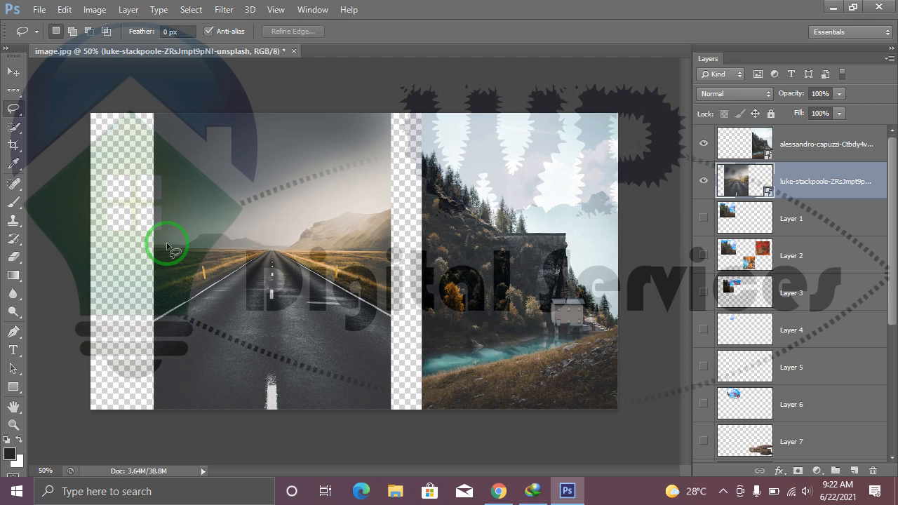
key(ctrl+plus)
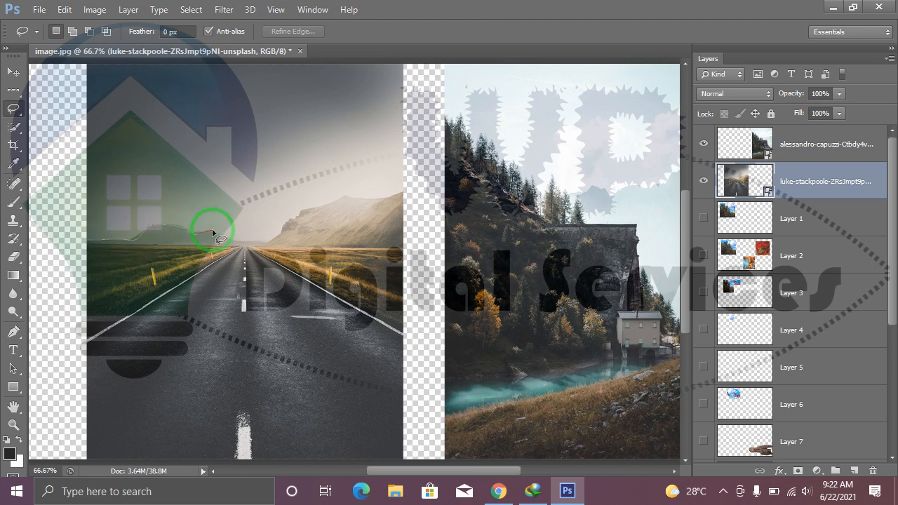
mouse_move(226, 239)
mouse_down()
mouse_move(276, 239)
mouse_move(295, 215)
mouse_move(337, 200)
mouse_move(405, 195)
mouse_move(403, 63)
mouse_move(376, 87)
mouse_move(373, 166)
mouse_move(382, 140)
mouse_up()
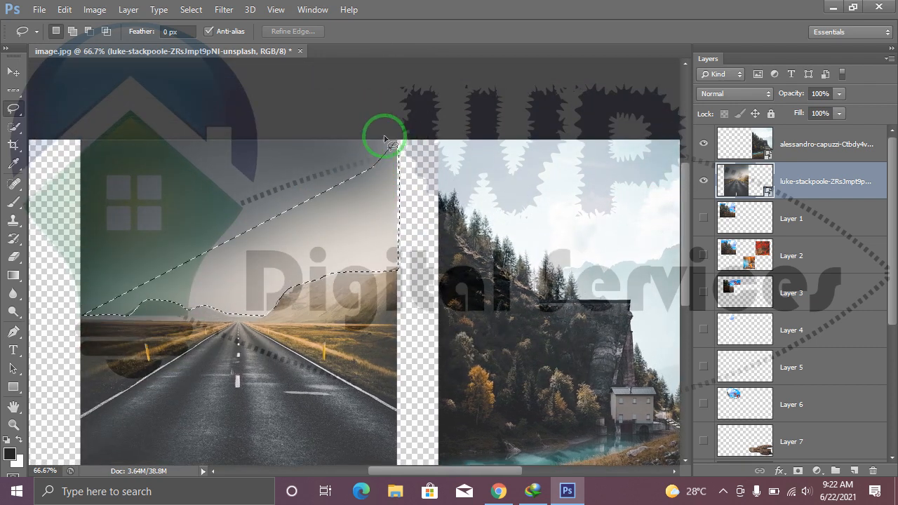
click(307, 184)
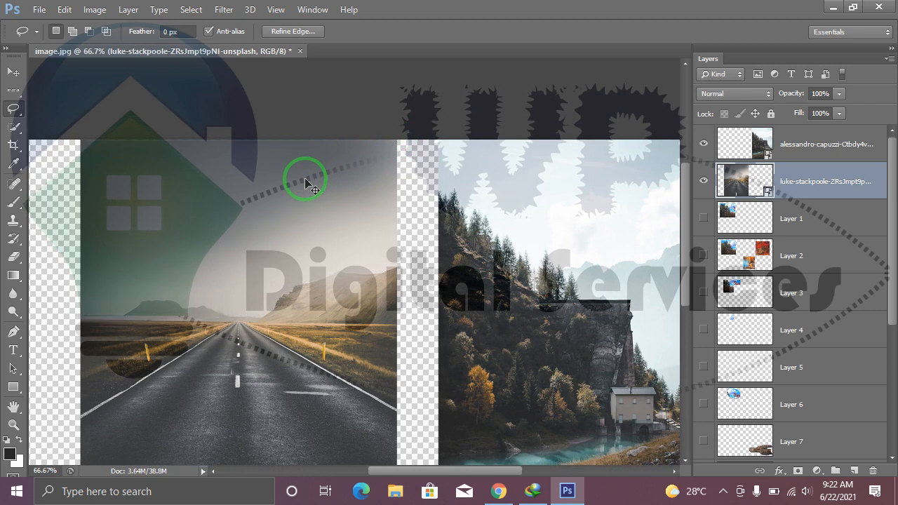
right_click(14, 109)
click(50, 127)
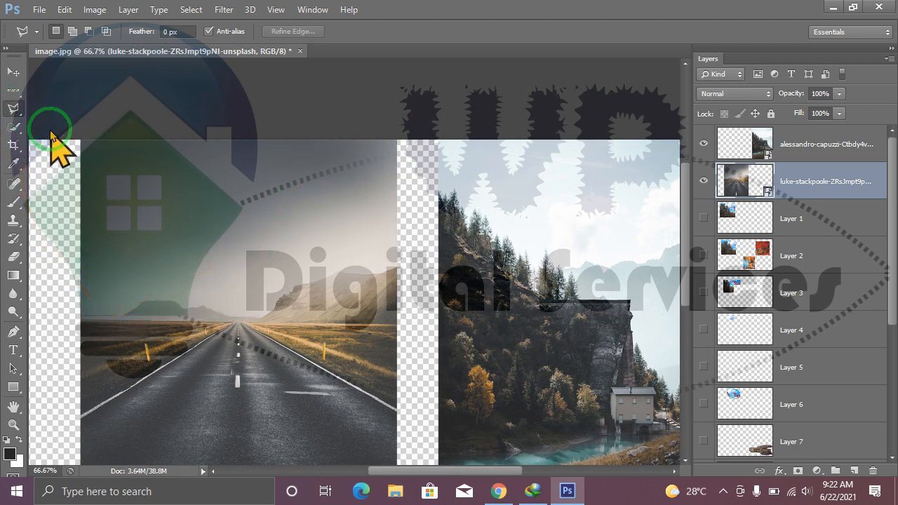
click(83, 318)
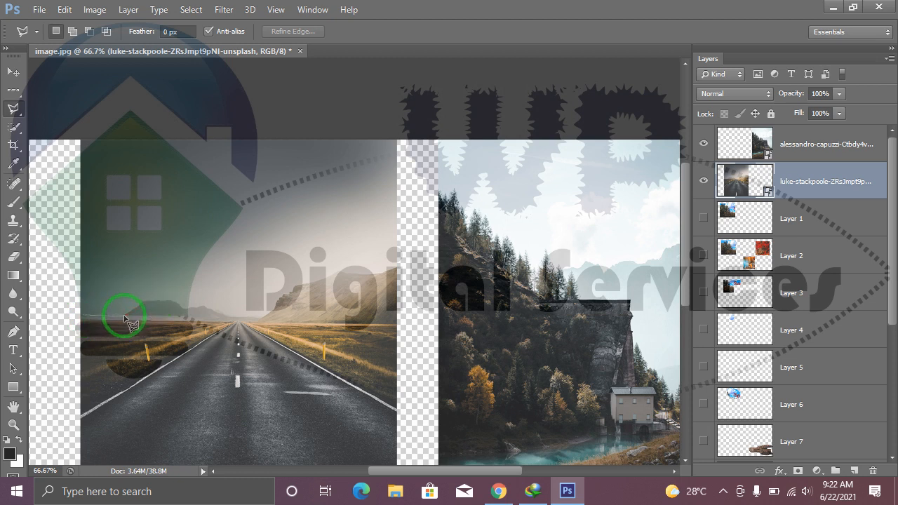
key(Escape)
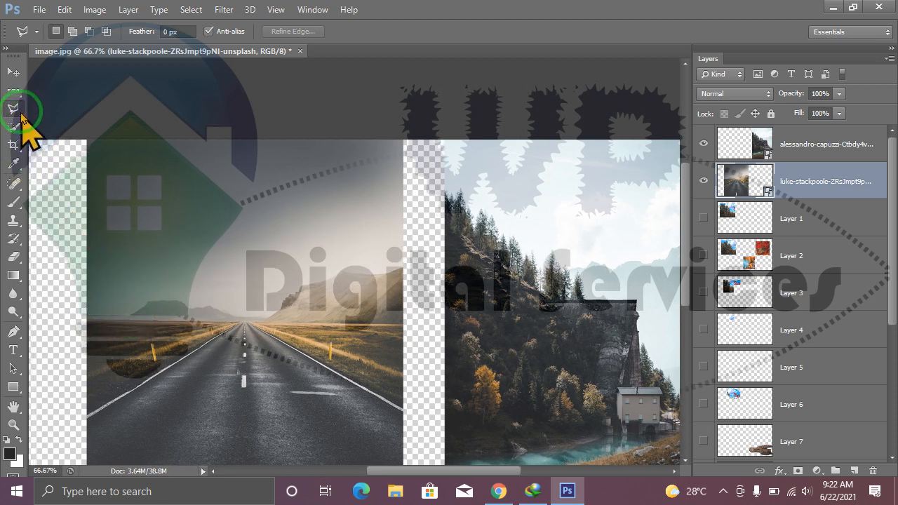
Copy the road photo's sky, outlined along the ridgeline with the Magnetic Lasso, to a new layer and hide the road photo.
right_click(20, 113)
click(55, 134)
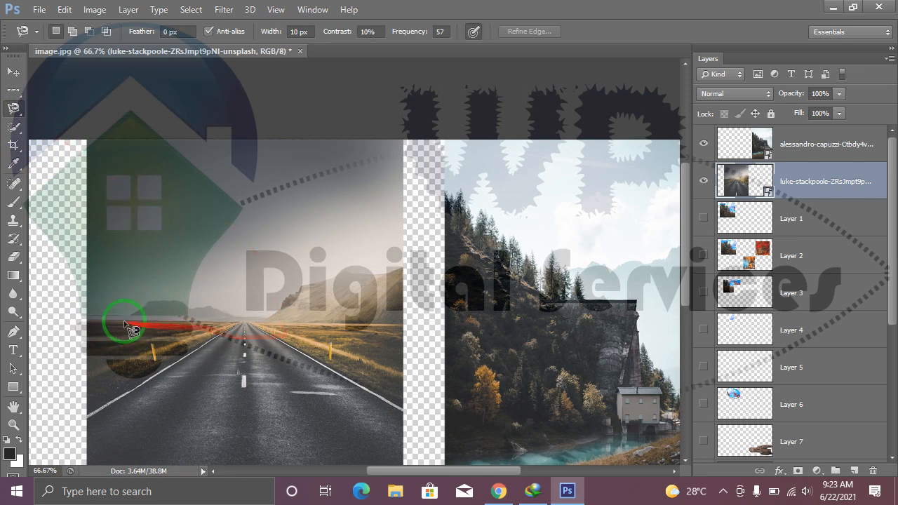
click(87, 316)
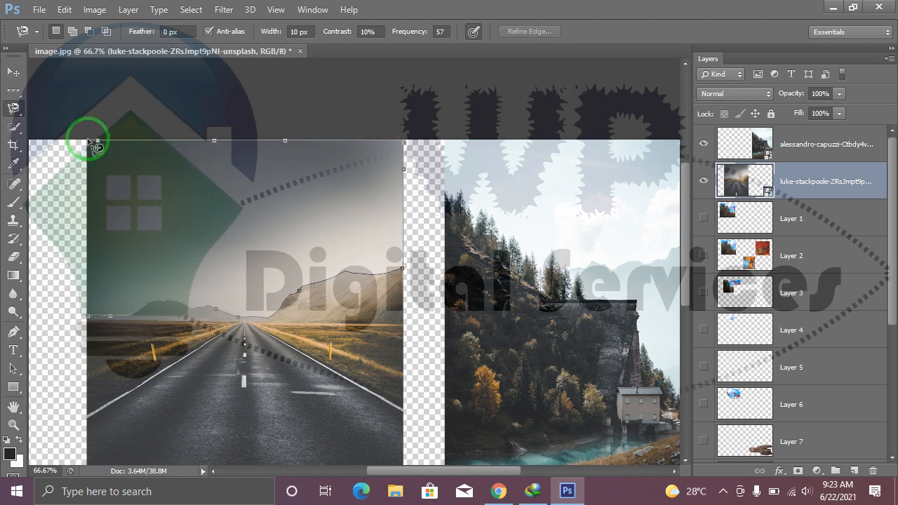
click(87, 319)
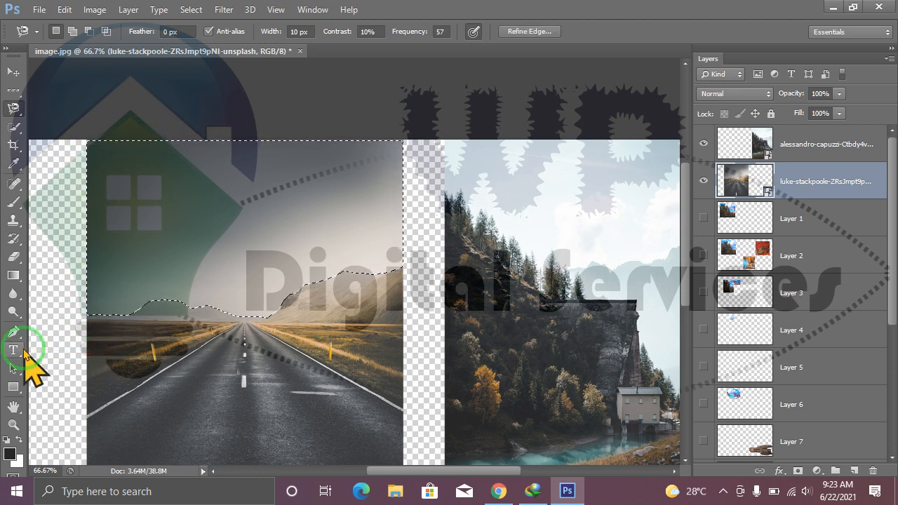
key(ctrl+j)
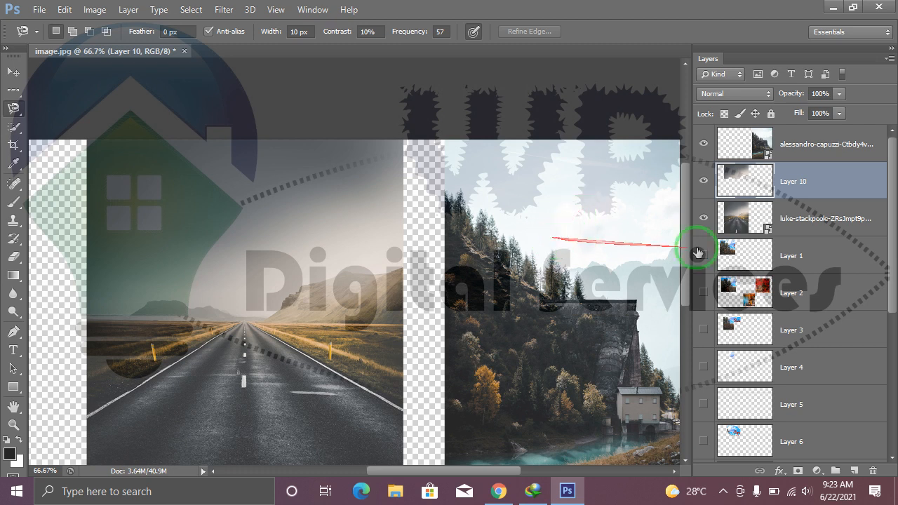
click(705, 220)
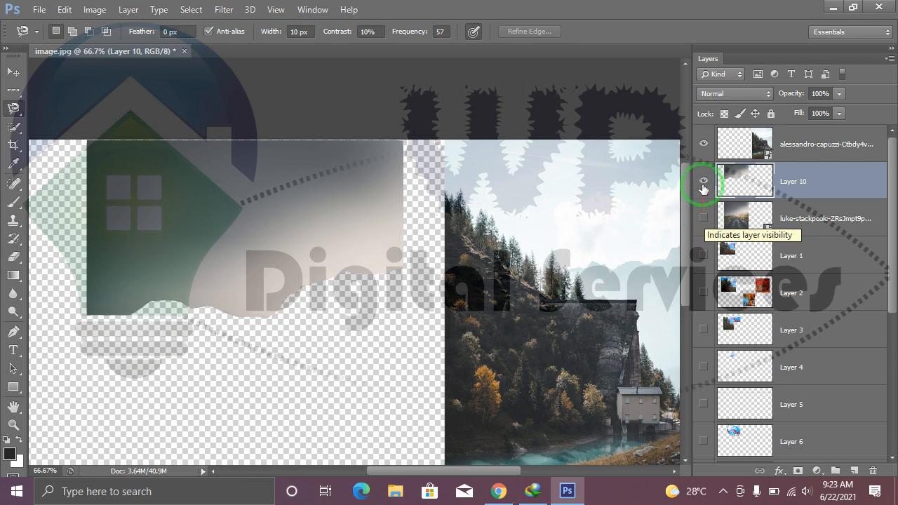
drag(530, 270, 515, 236)
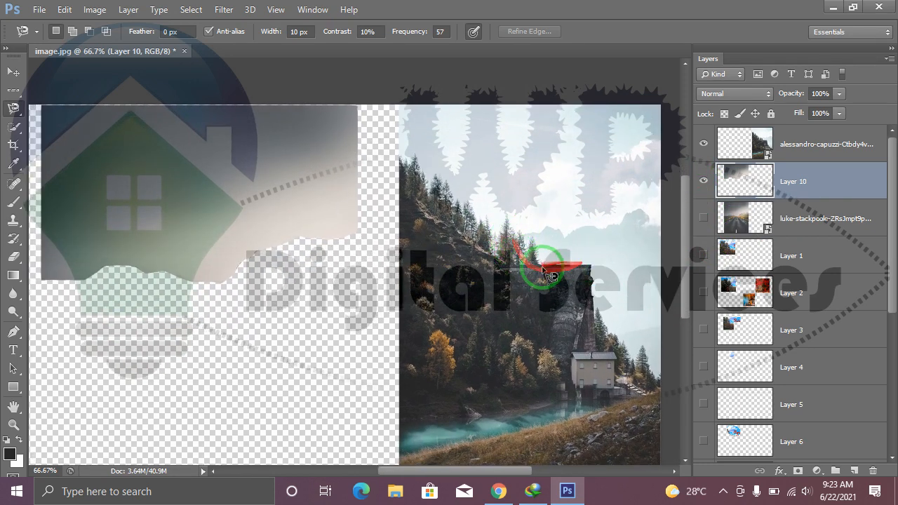
click(13, 72)
click(473, 237)
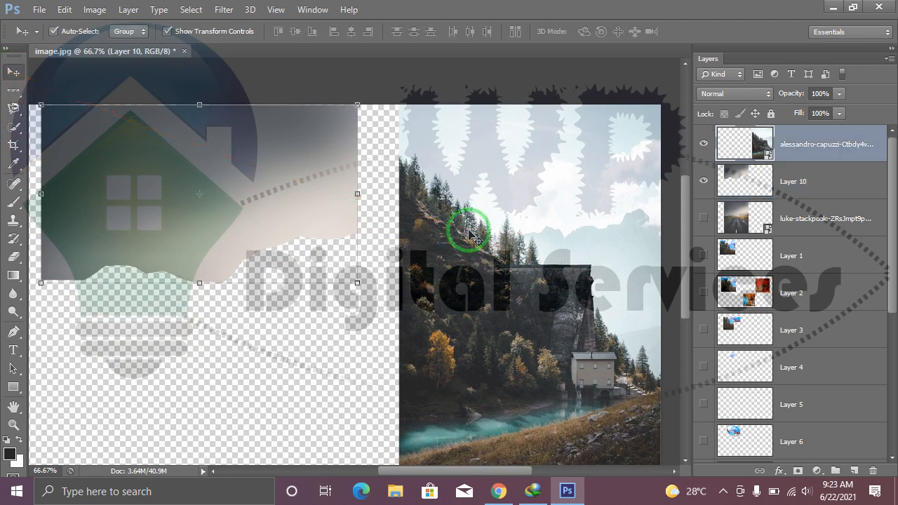
click(14, 108)
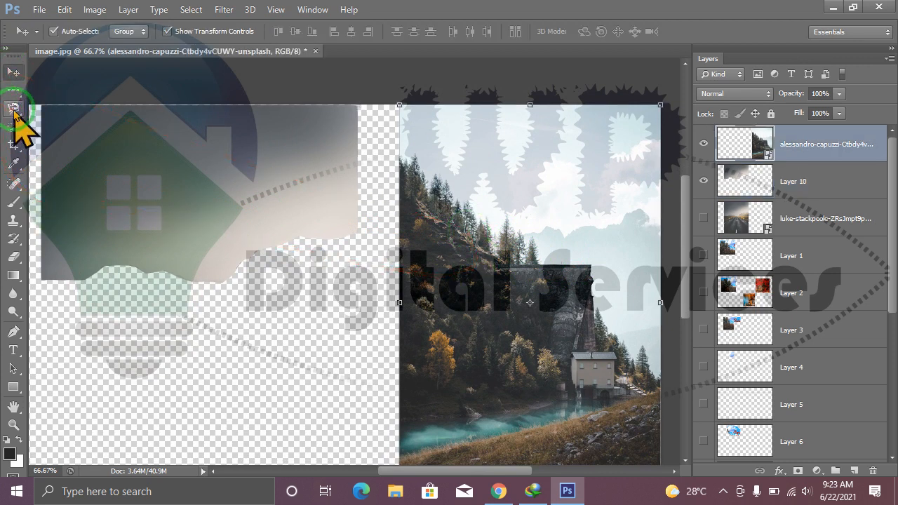
mouse_move(415, 160)
mouse_down()
mouse_move(442, 186)
mouse_move(503, 232)
mouse_move(513, 244)
mouse_move(504, 256)
mouse_move(537, 237)
mouse_move(497, 263)
mouse_up()
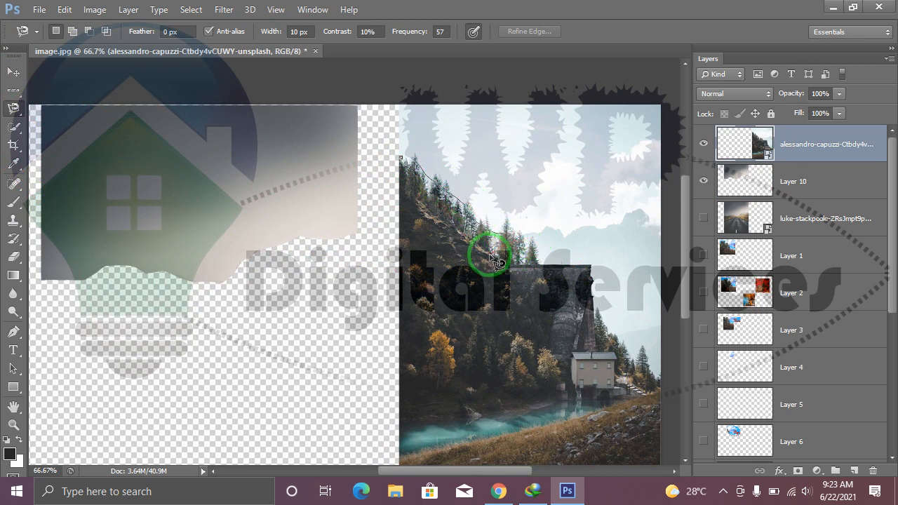
key(Escape)
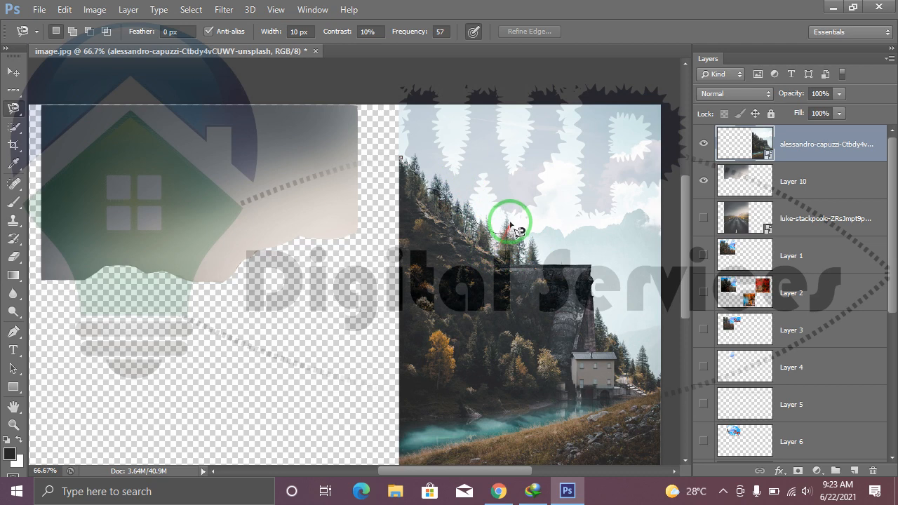
Delete the forested mountain photo, the copied sky layer and the upper straight-road photo from the layer stack.
key(Delete)
key(Delete)
key(Delete)
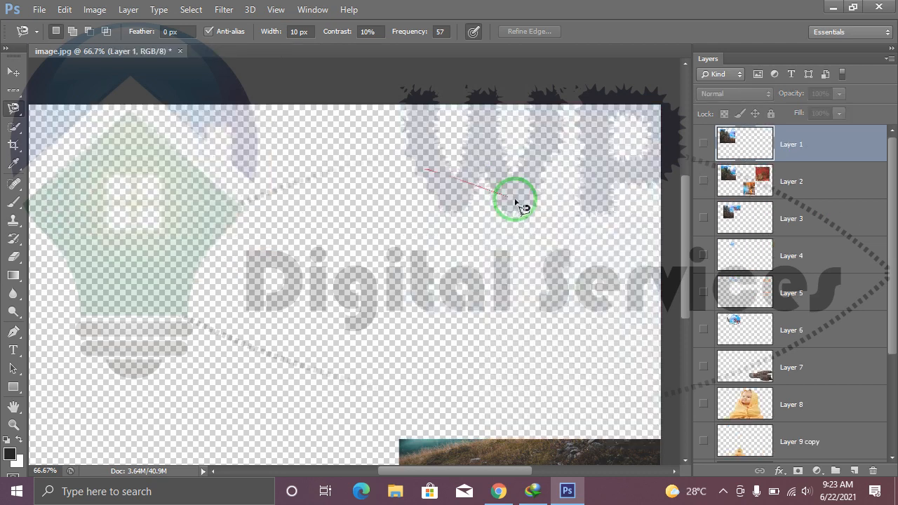
Select the full-width straight-road photo layer above the baby layer and make it visible.
drag(888, 298, 888, 424)
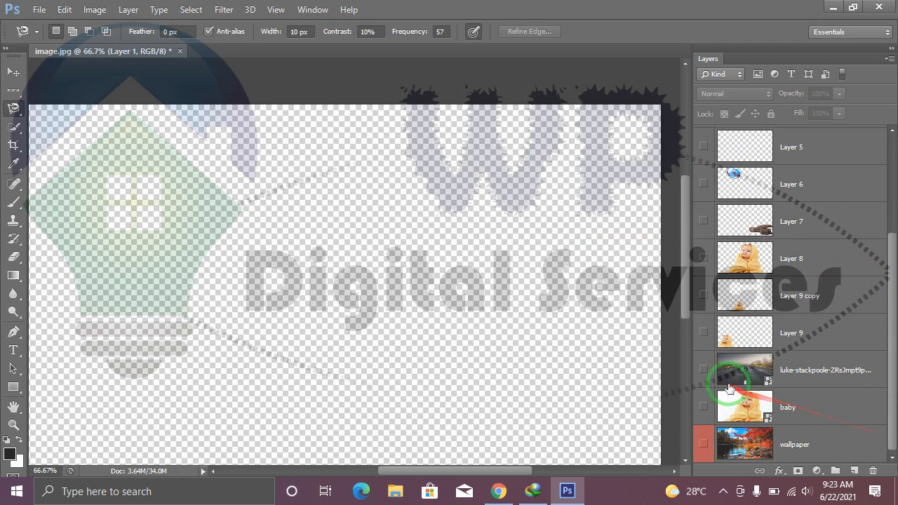
drag(802, 375, 705, 370)
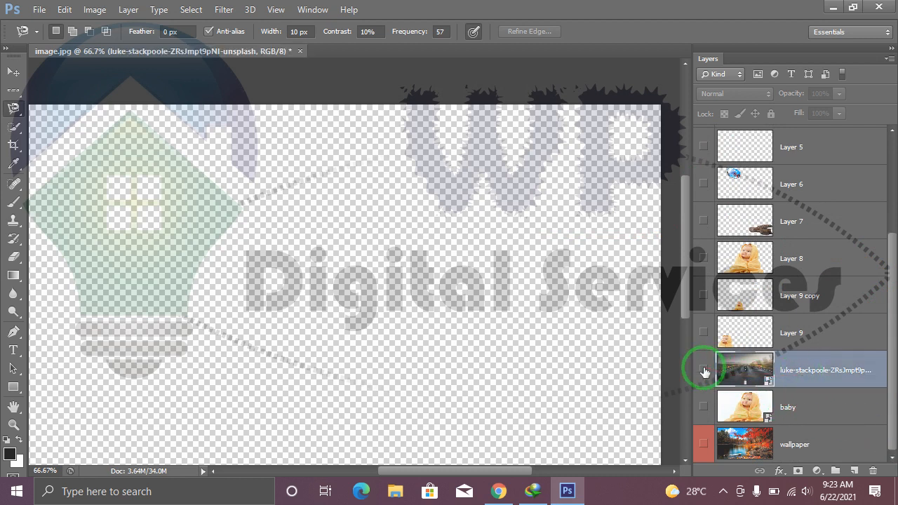
click(704, 370)
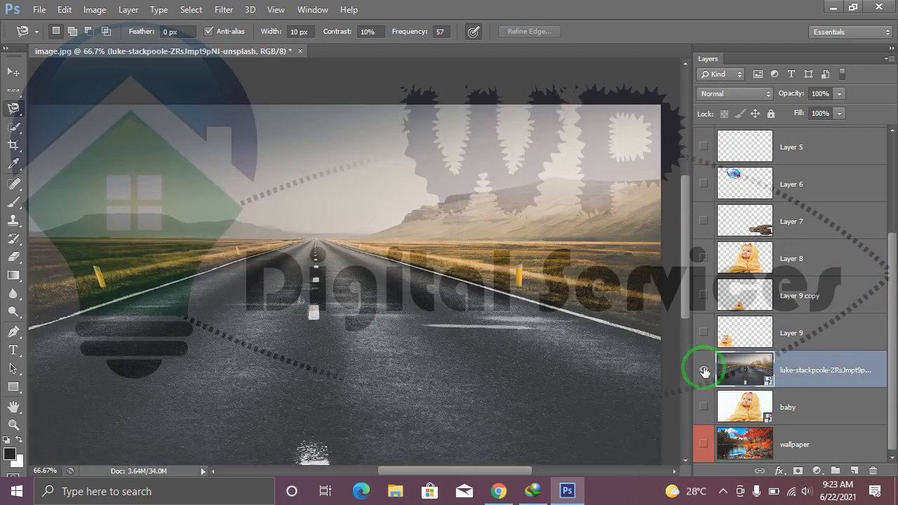
drag(893, 372, 889, 415)
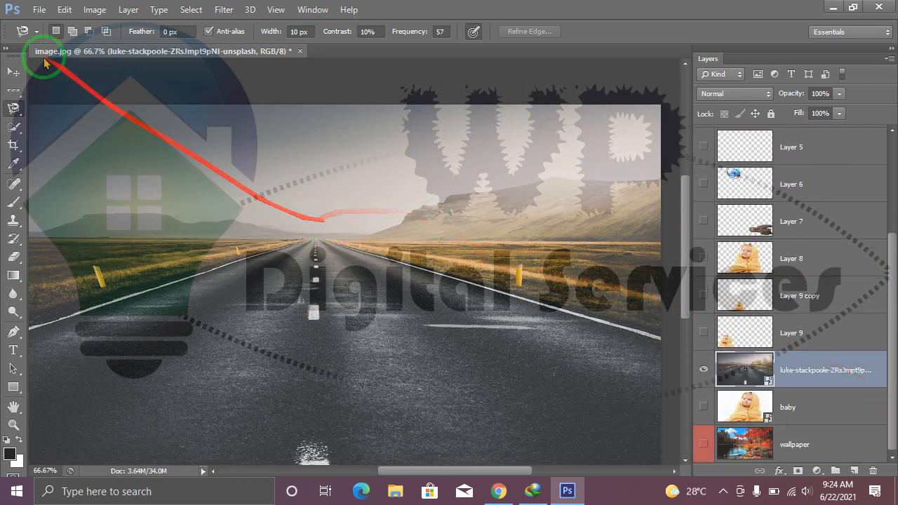
click(13, 71)
click(39, 10)
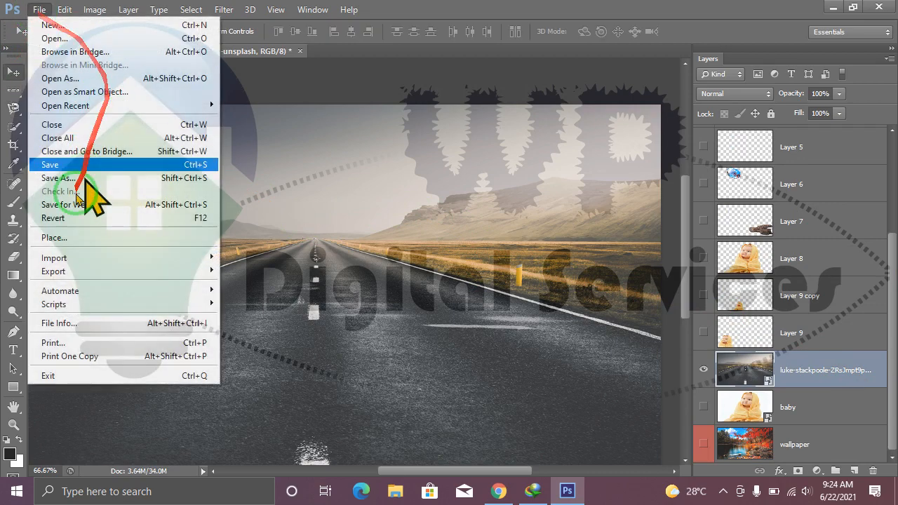
click(51, 238)
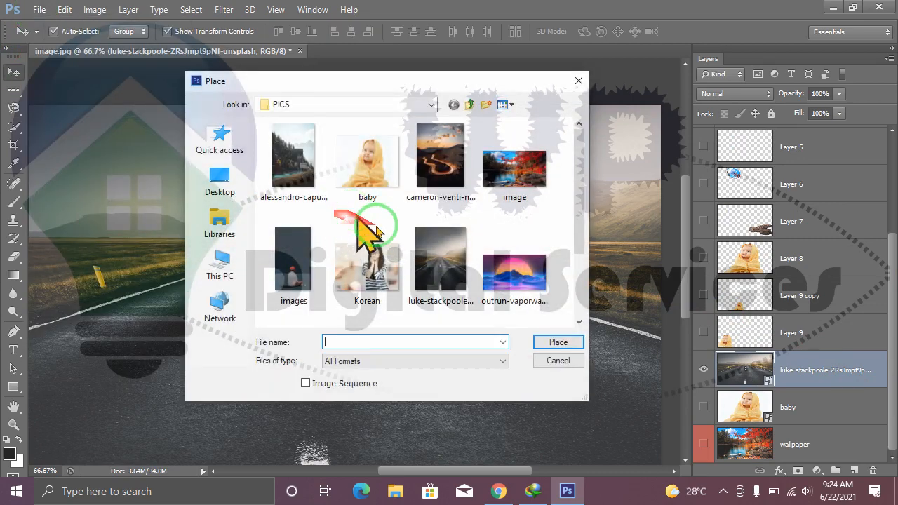
click(439, 262)
click(562, 344)
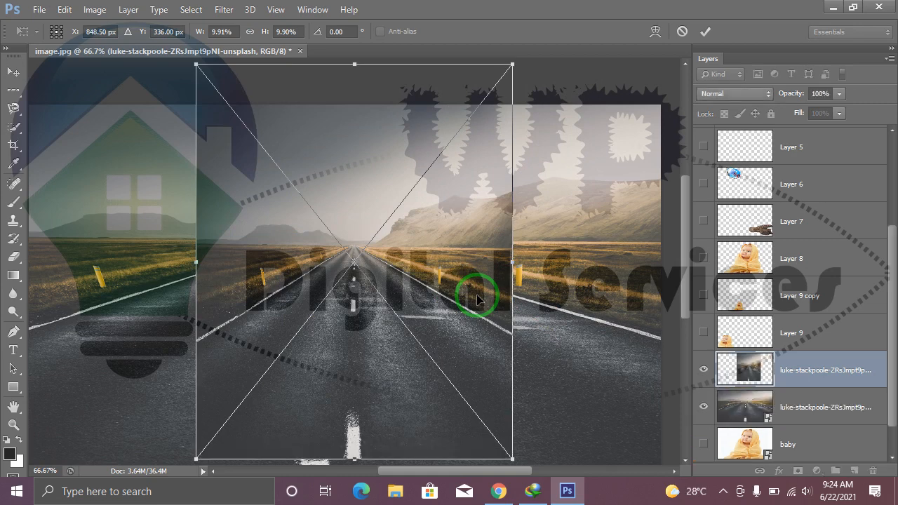
key(Escape)
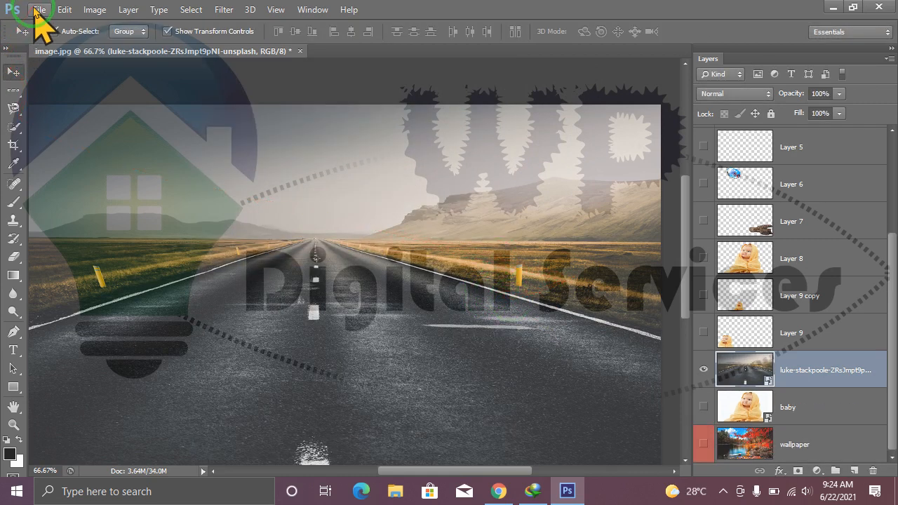
Place the winding-road sunset photo from the PICS folder above the road photo at its default size and move it slightly down.
click(39, 10)
click(70, 237)
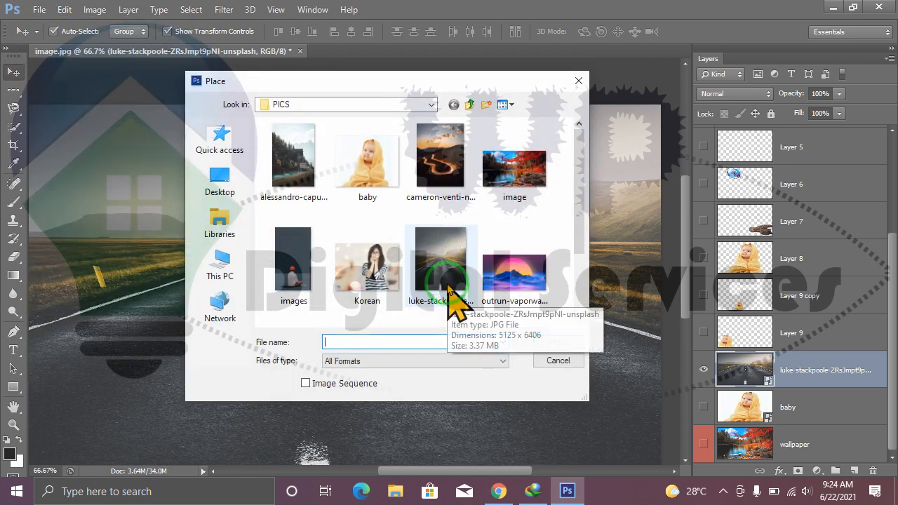
click(443, 147)
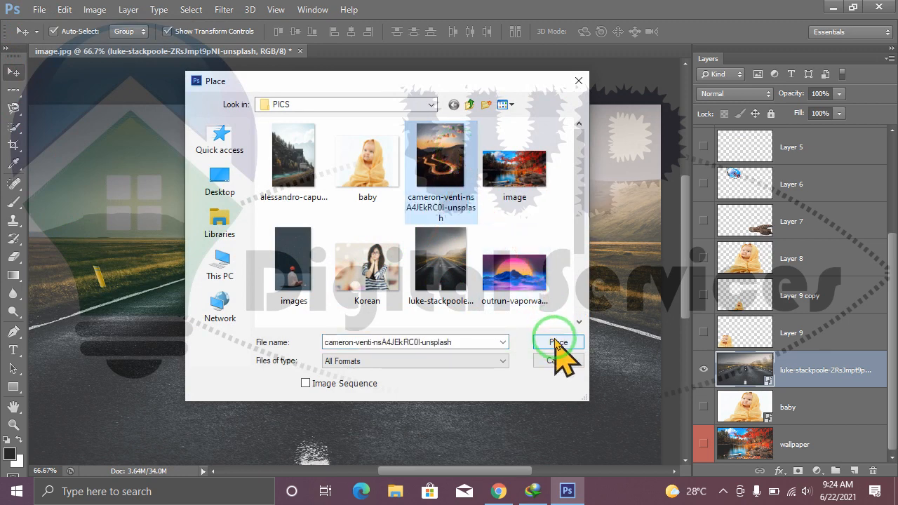
click(556, 341)
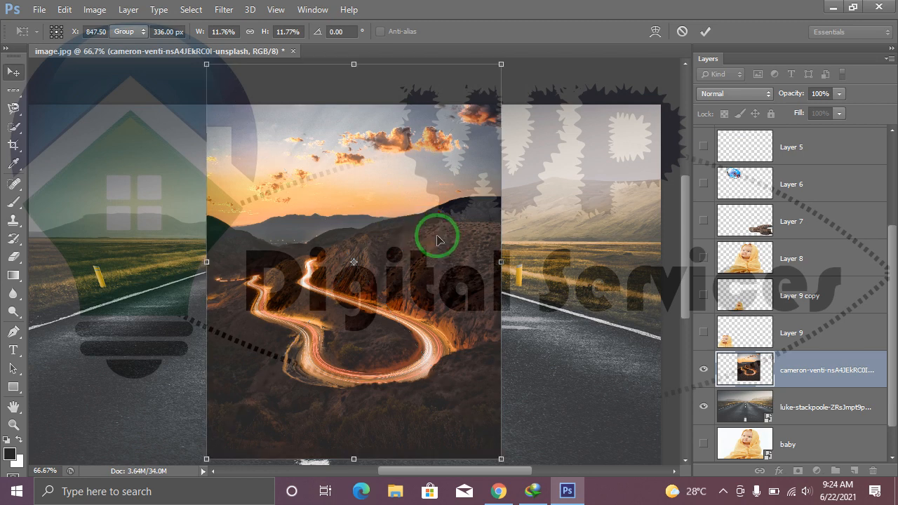
key(Return)
drag(461, 200, 461, 228)
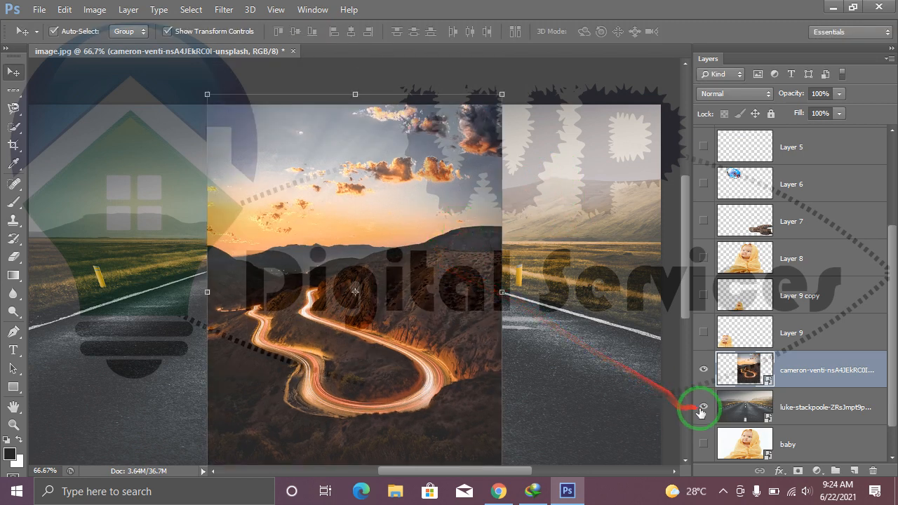
Outline the sunset photo's sky along the hill ridgeline with the Magnetic Lasso, starting at the photo's left edge.
click(14, 107)
click(209, 246)
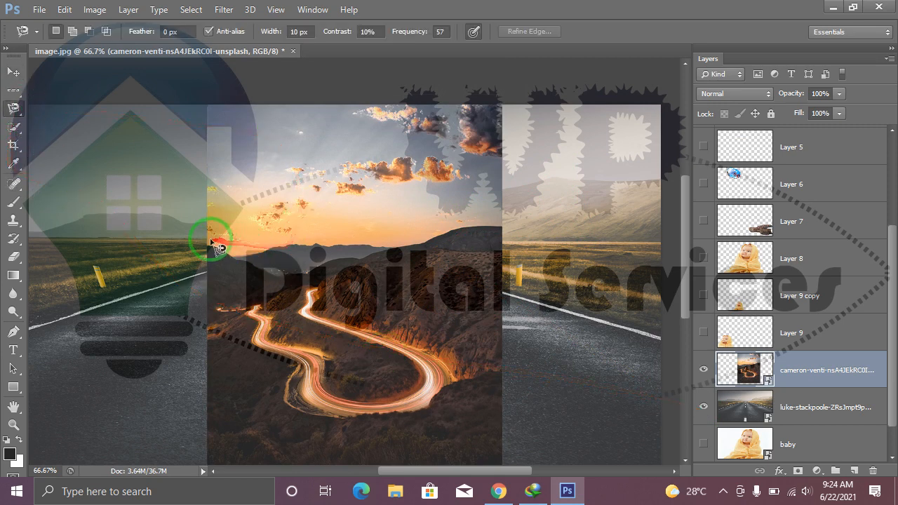
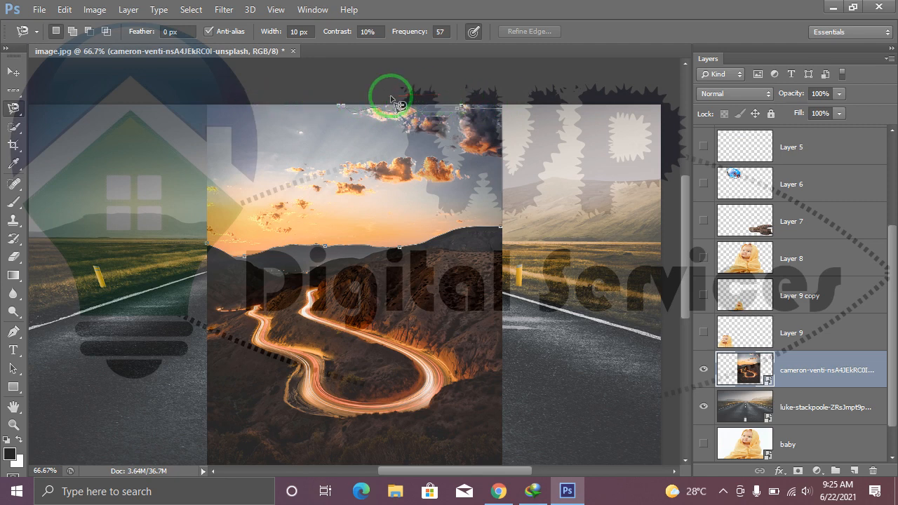
Close the Magnetic Lasso outline around the sunset photo's sky, keeping the sunset photo layer active.
scroll(396, 103, up, 1)
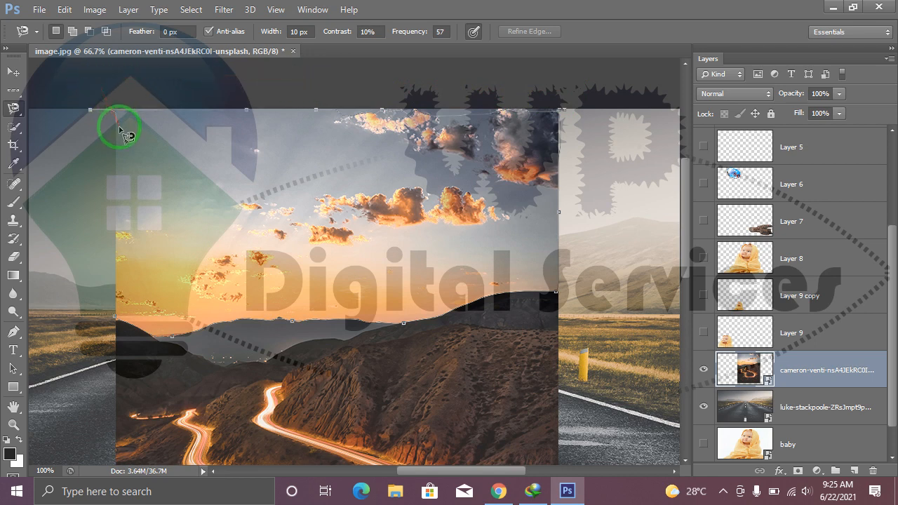
double_click(119, 325)
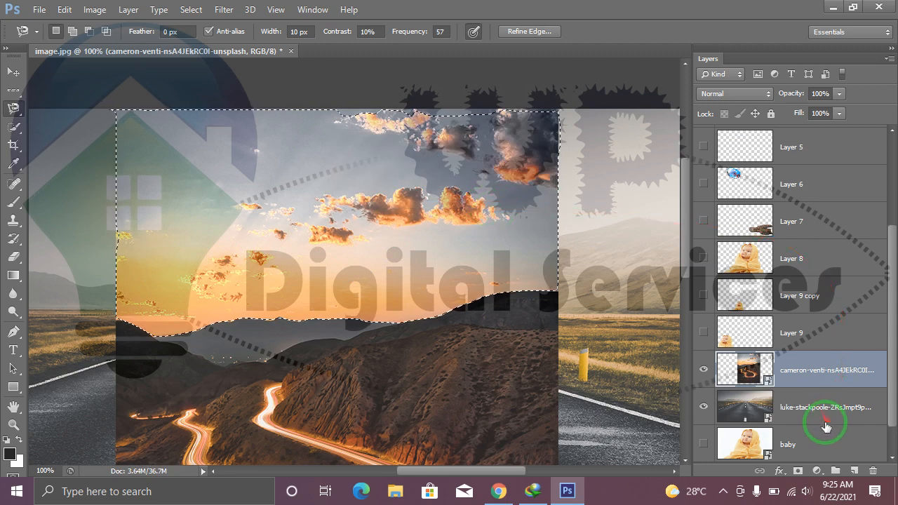
drag(894, 408, 892, 449)
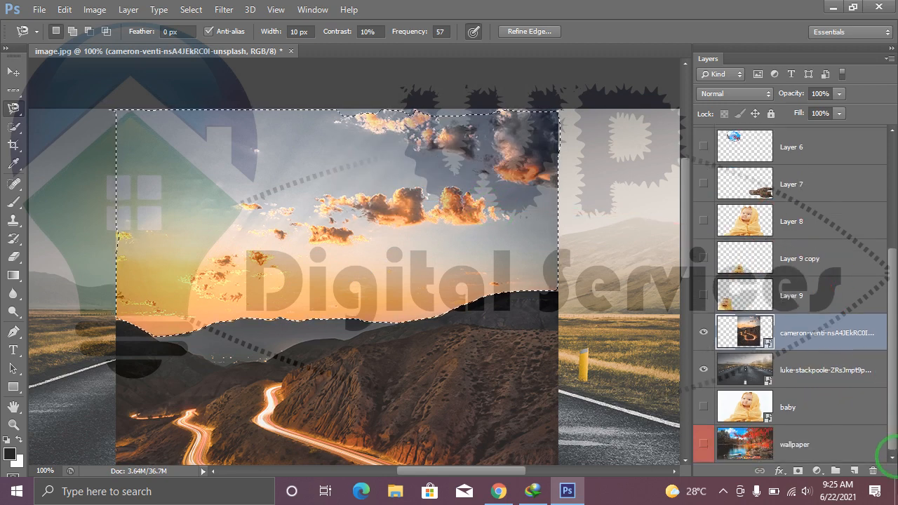
click(811, 374)
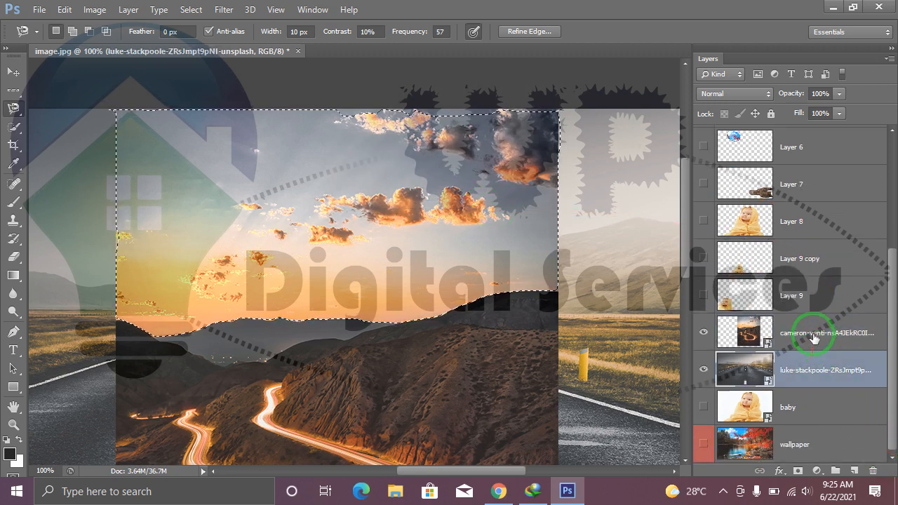
click(813, 337)
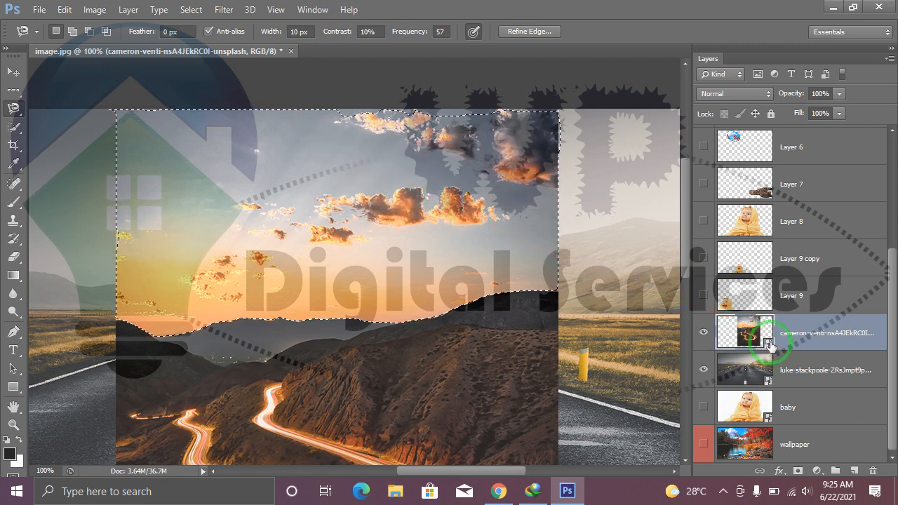
Clear the sky selection and hide the sunset photo layer, leaving the straight-road photo visible.
click(13, 72)
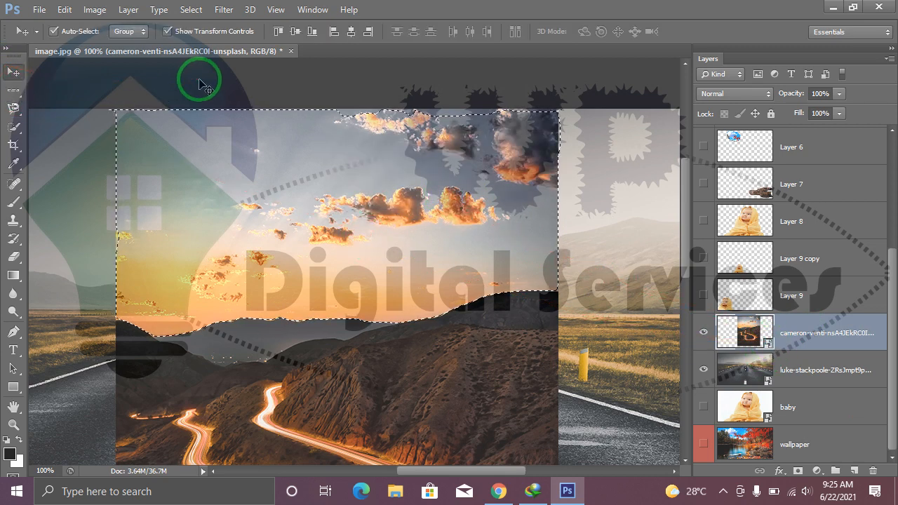
key(ctrl+d)
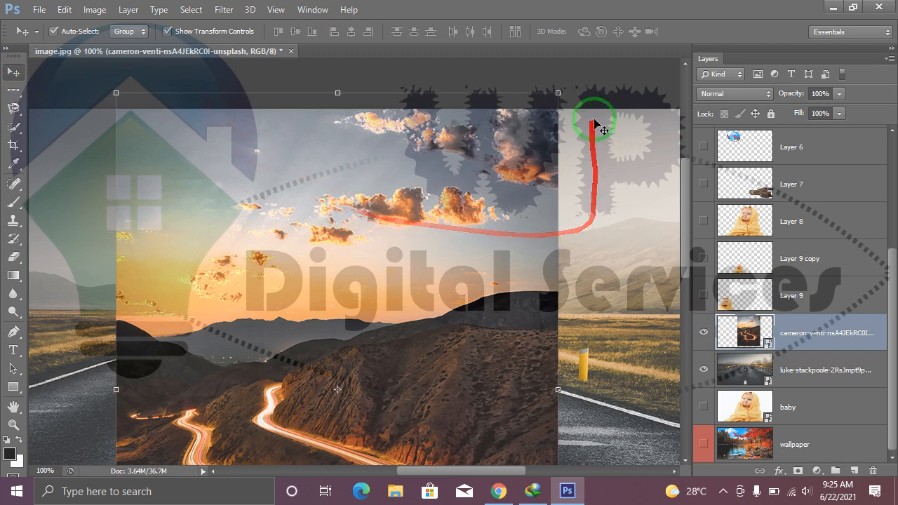
click(586, 97)
click(599, 189)
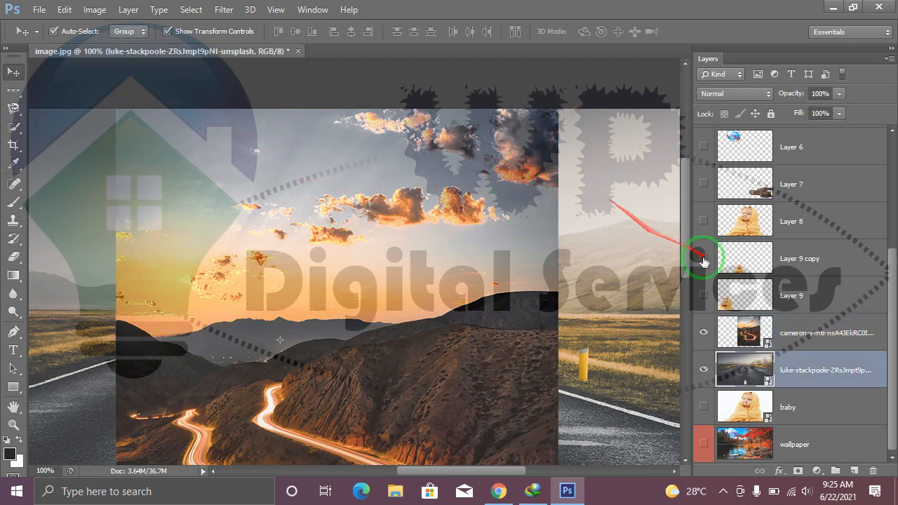
click(704, 370)
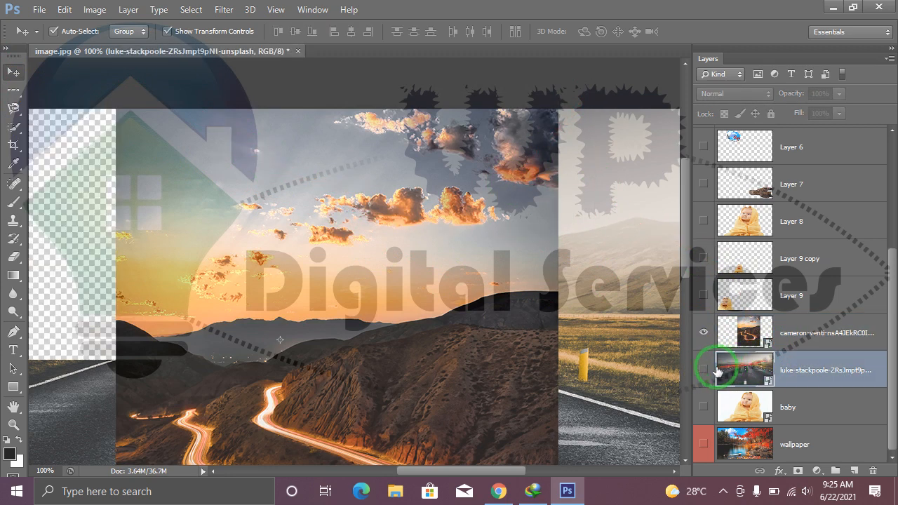
click(705, 370)
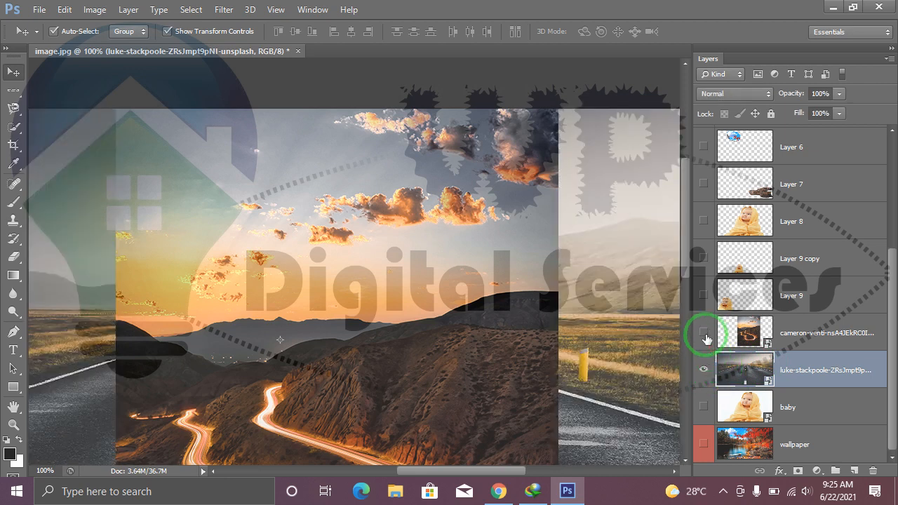
click(704, 334)
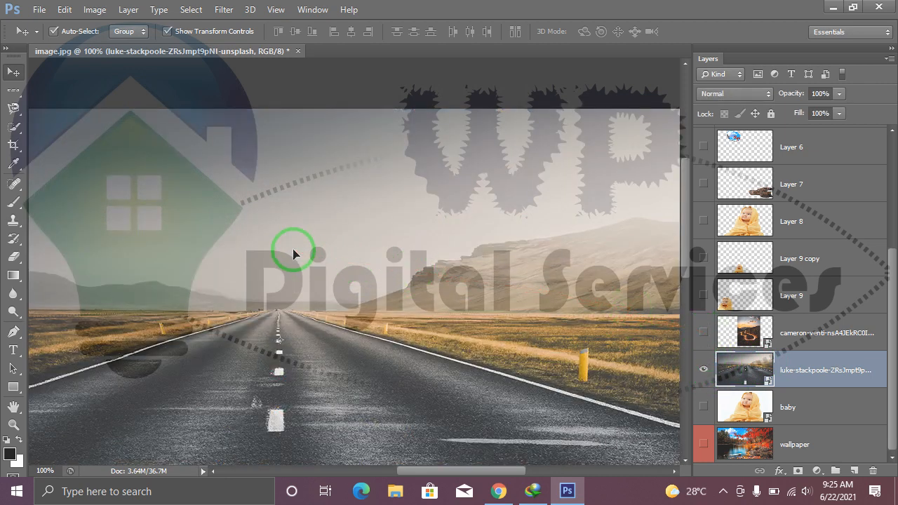
Select the straight-road photo's sky above the mountains with the Magnetic Lasso and try to delete it.
key(ctrl+minus)
drag(328, 257, 357, 204)
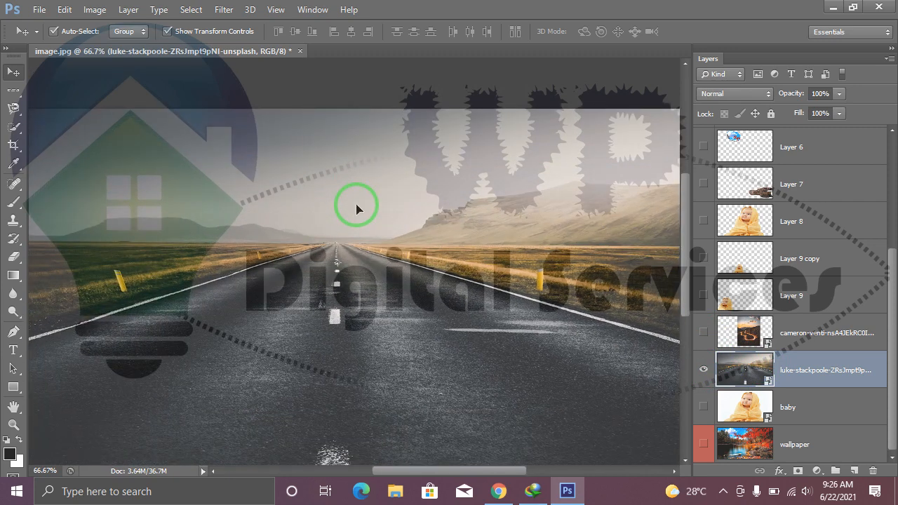
scroll(356, 204, down, 2)
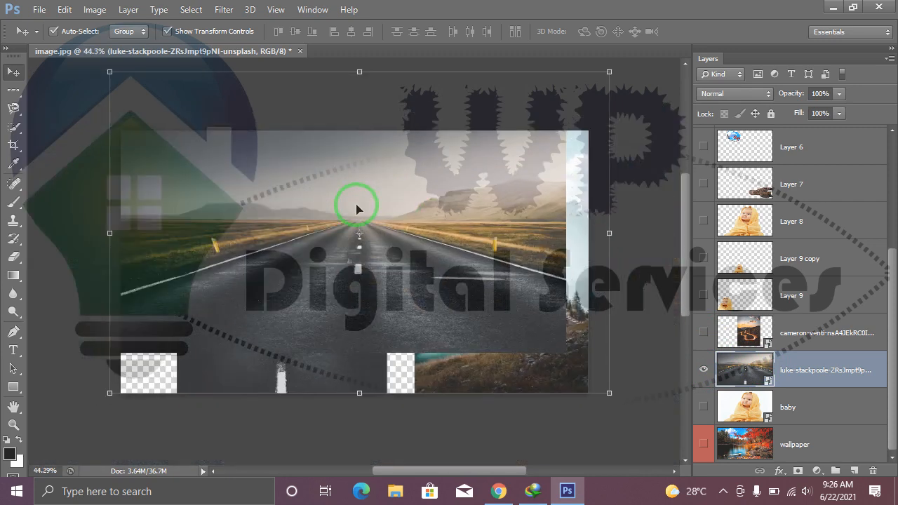
click(638, 187)
click(14, 108)
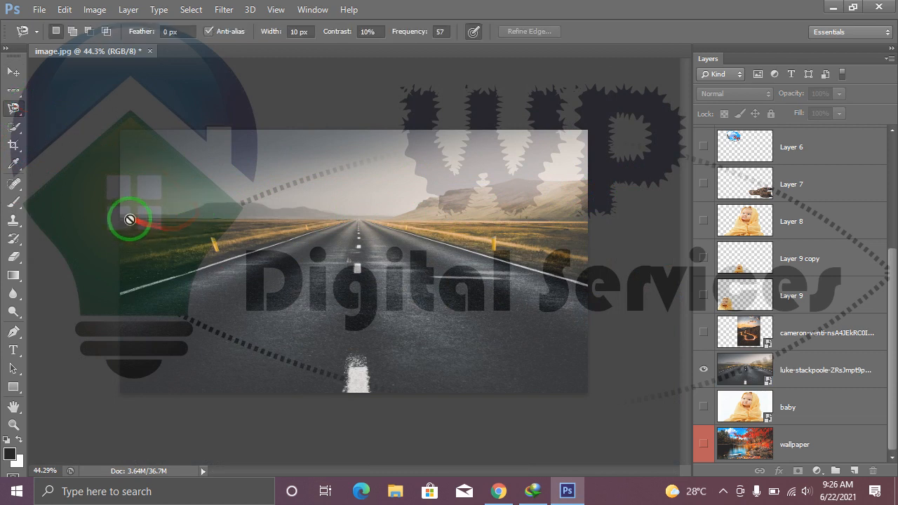
click(821, 368)
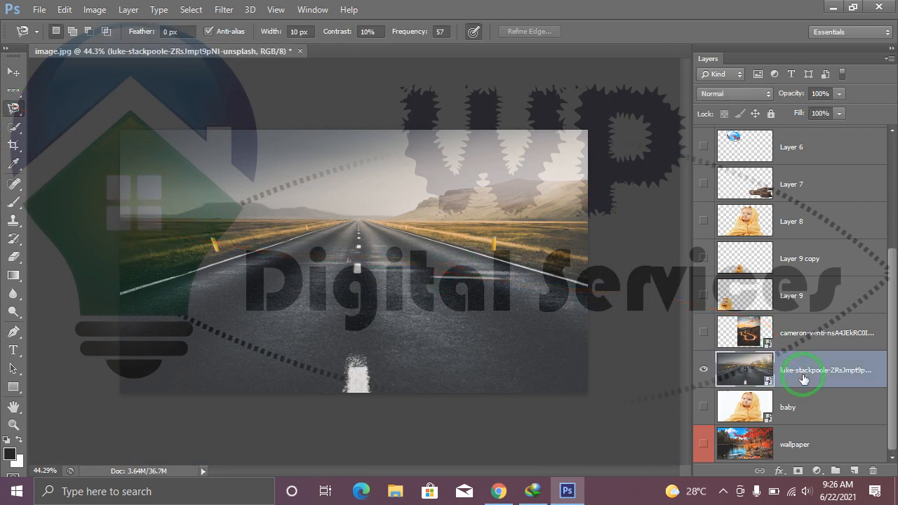
click(121, 216)
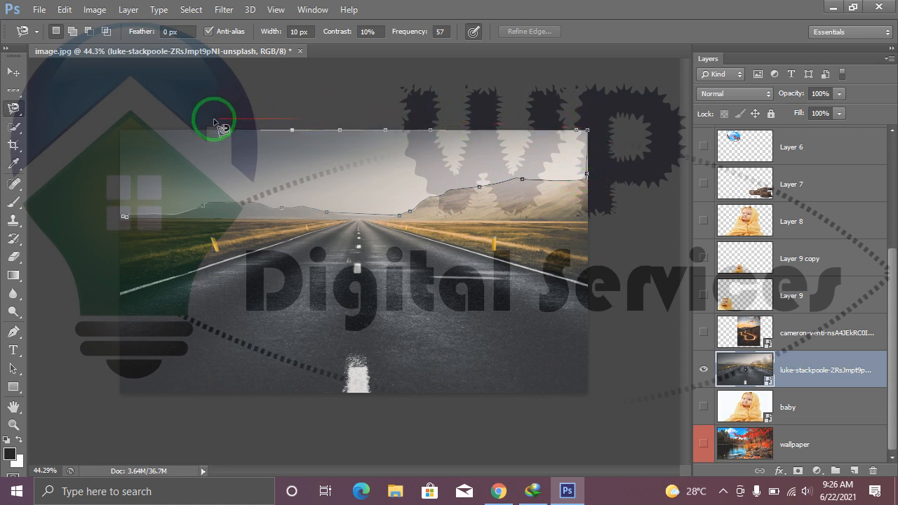
click(122, 130)
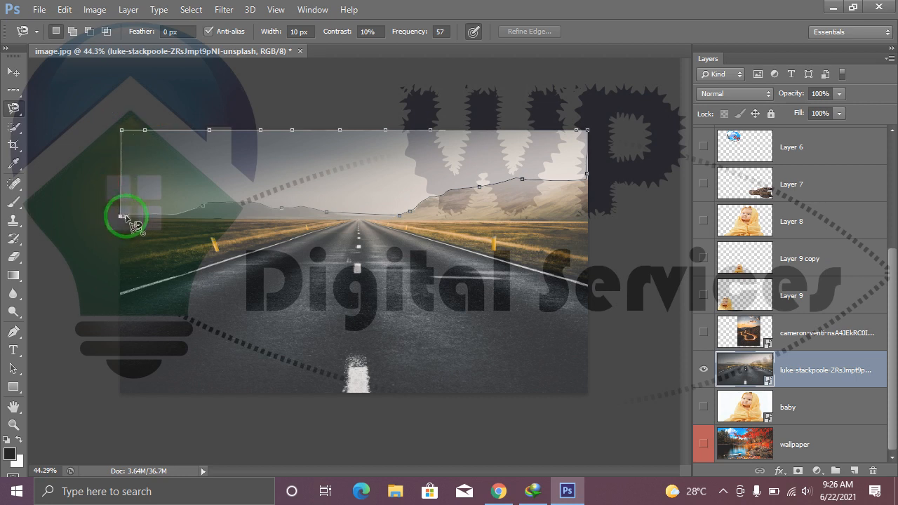
click(123, 217)
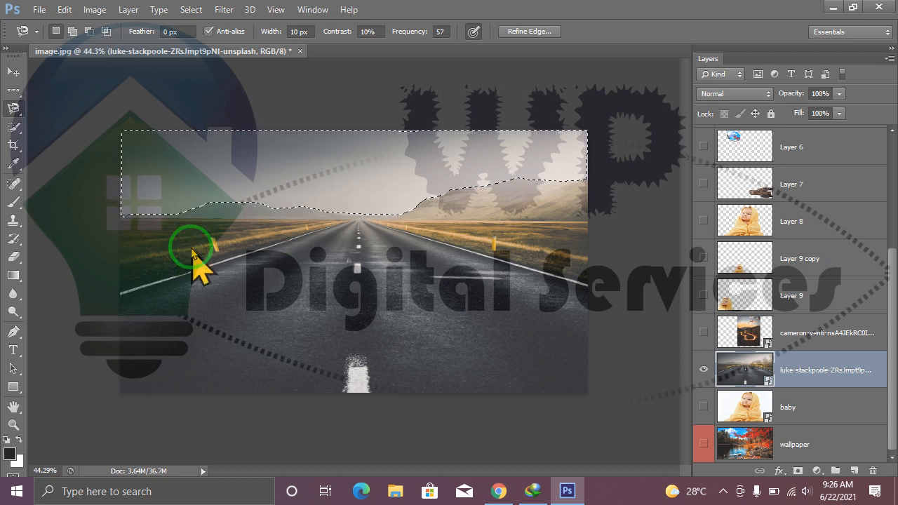
key(Delete)
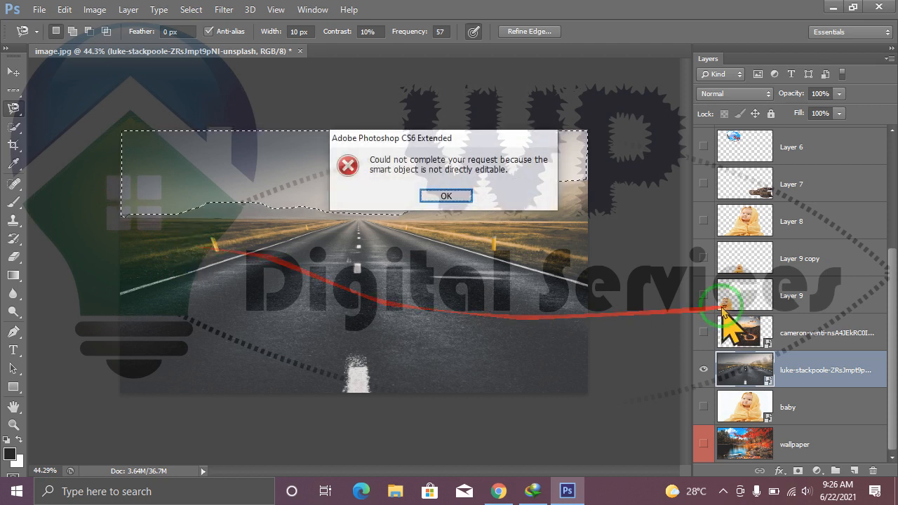
click(449, 196)
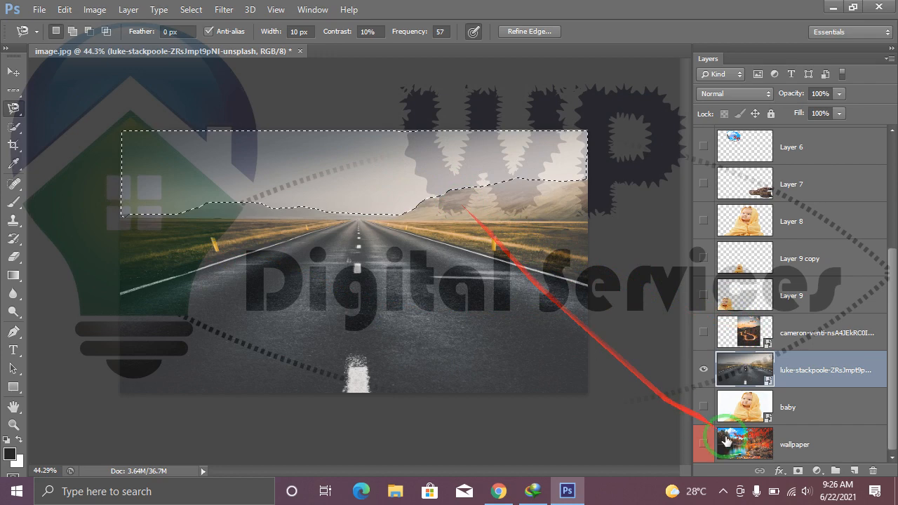
Open the straight-road smart object's contents and convert its Background into a regular layer named Layer 0.
double_click(767, 383)
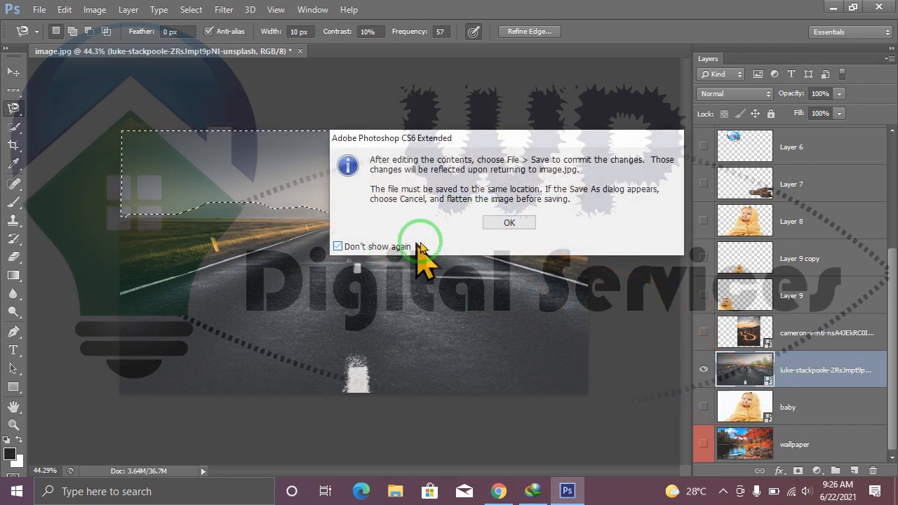
click(510, 223)
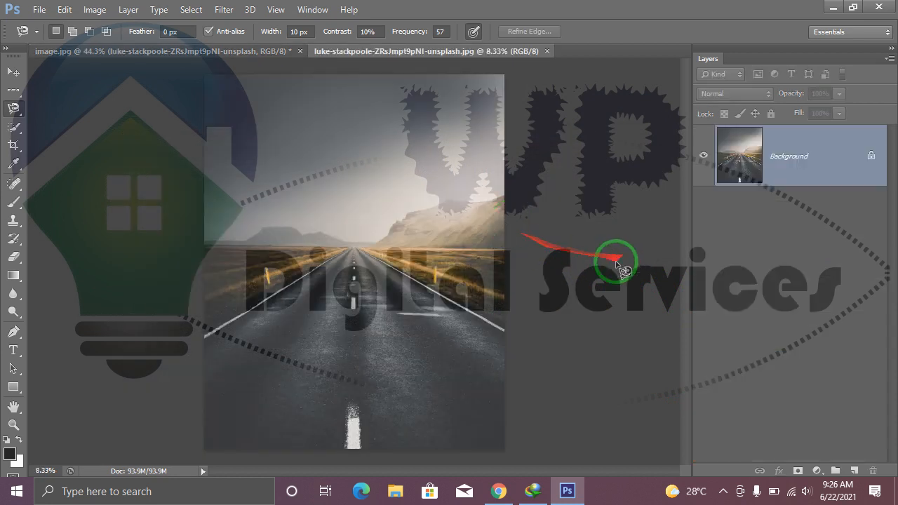
double_click(800, 174)
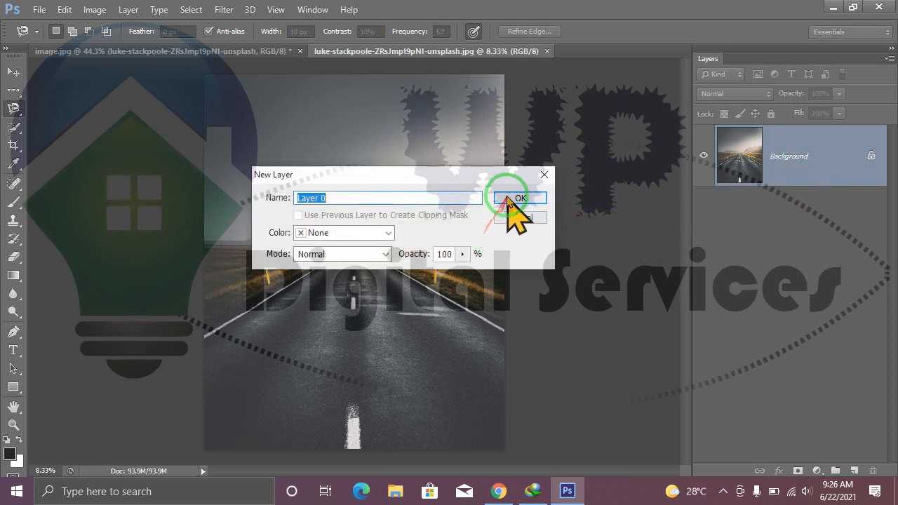
click(519, 198)
Outline the sky along the mountain ridge with the Magnetic Lasso and delete it from the road photo.
click(204, 241)
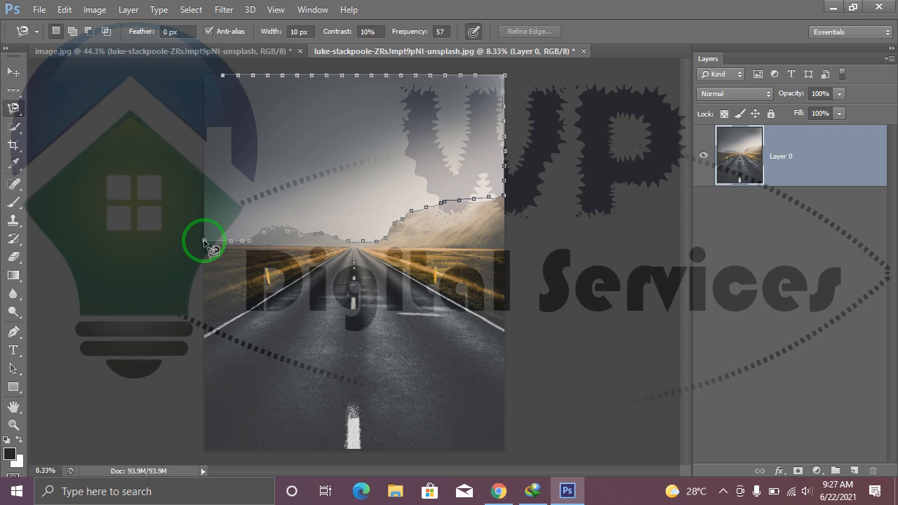
click(204, 243)
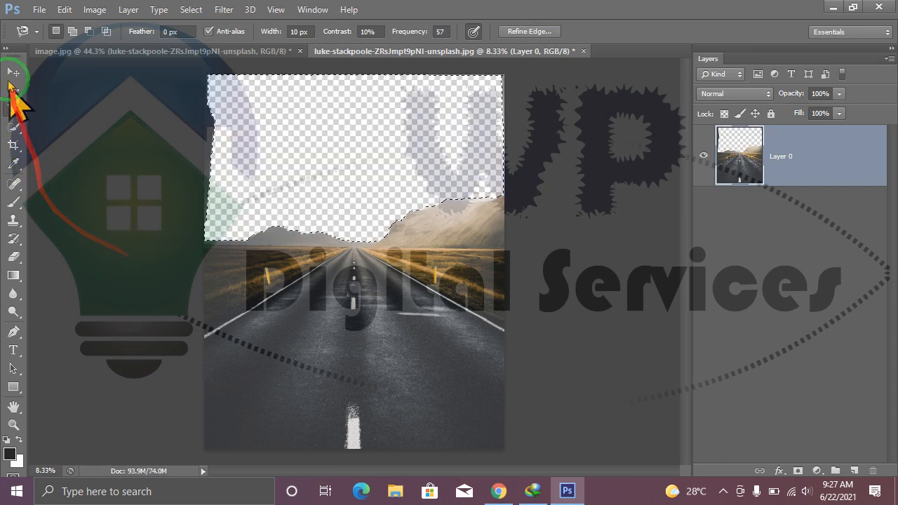
click(14, 72)
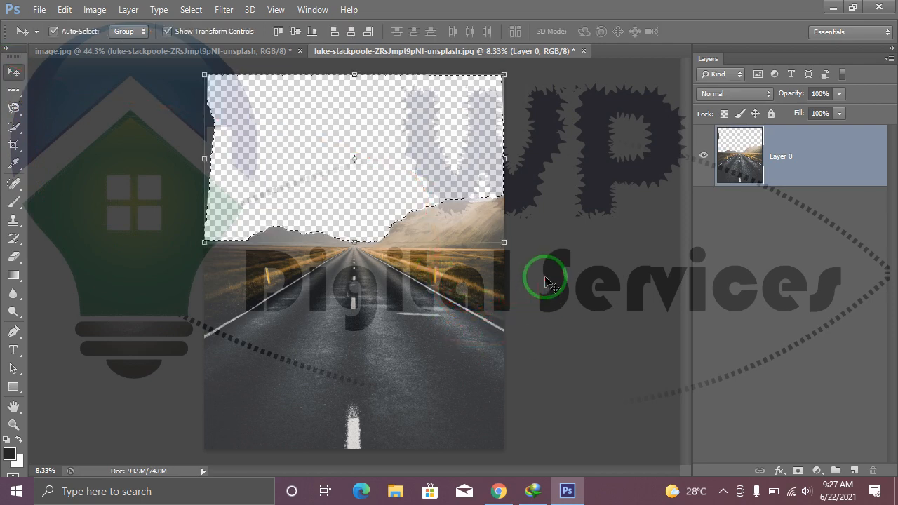
click(540, 280)
Close the road photo's contents document without saving and clear the sky selection in image.jpg.
drag(211, 61, 397, 61)
click(397, 56)
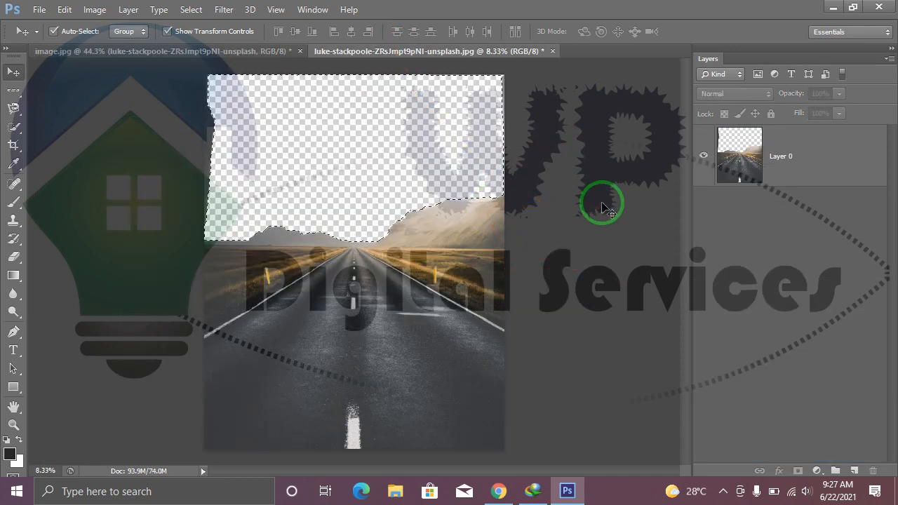
click(552, 51)
click(463, 197)
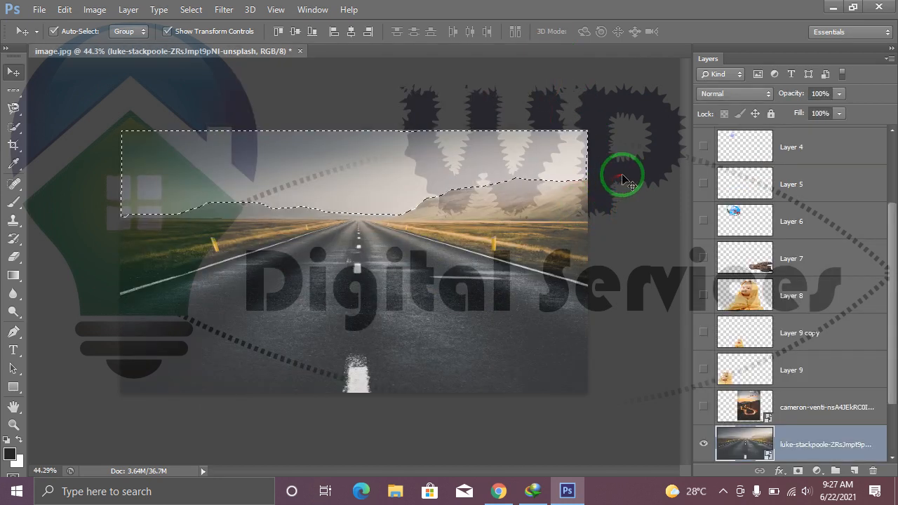
click(624, 179)
key(ctrl+d)
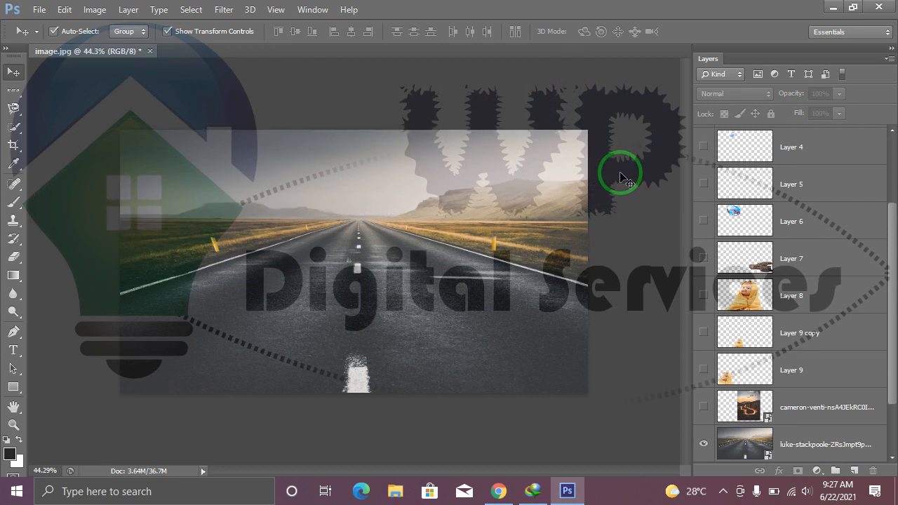
drag(886, 303, 893, 430)
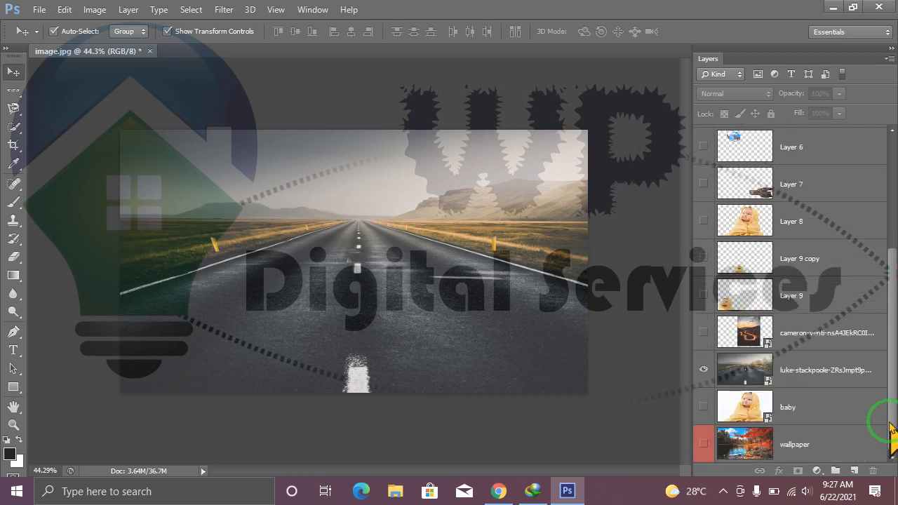
drag(888, 375, 895, 435)
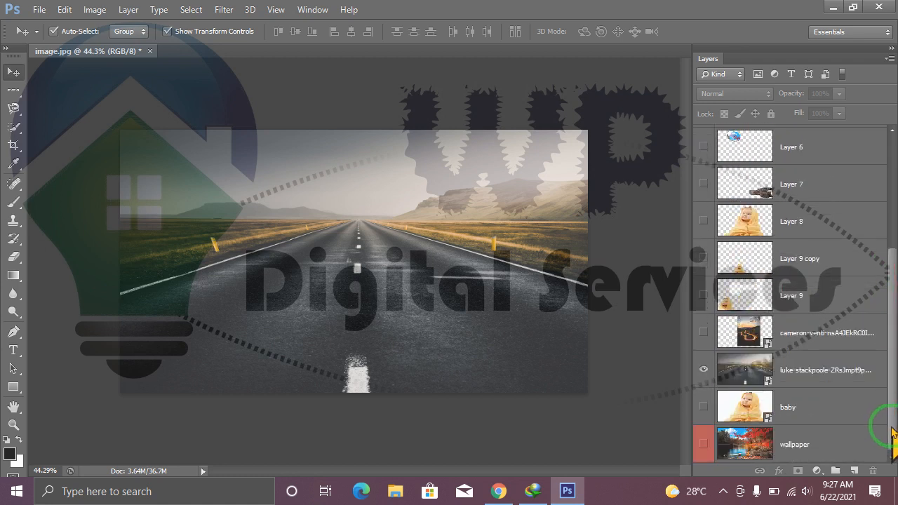
click(723, 492)
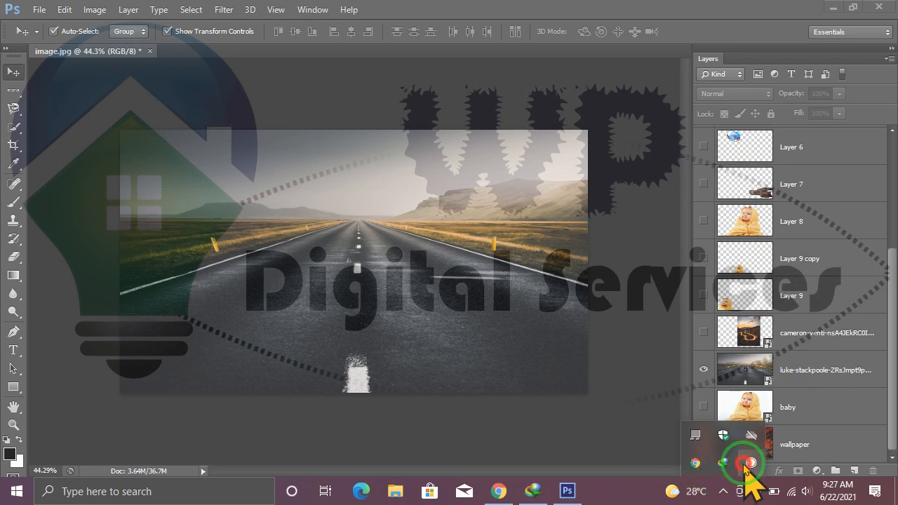